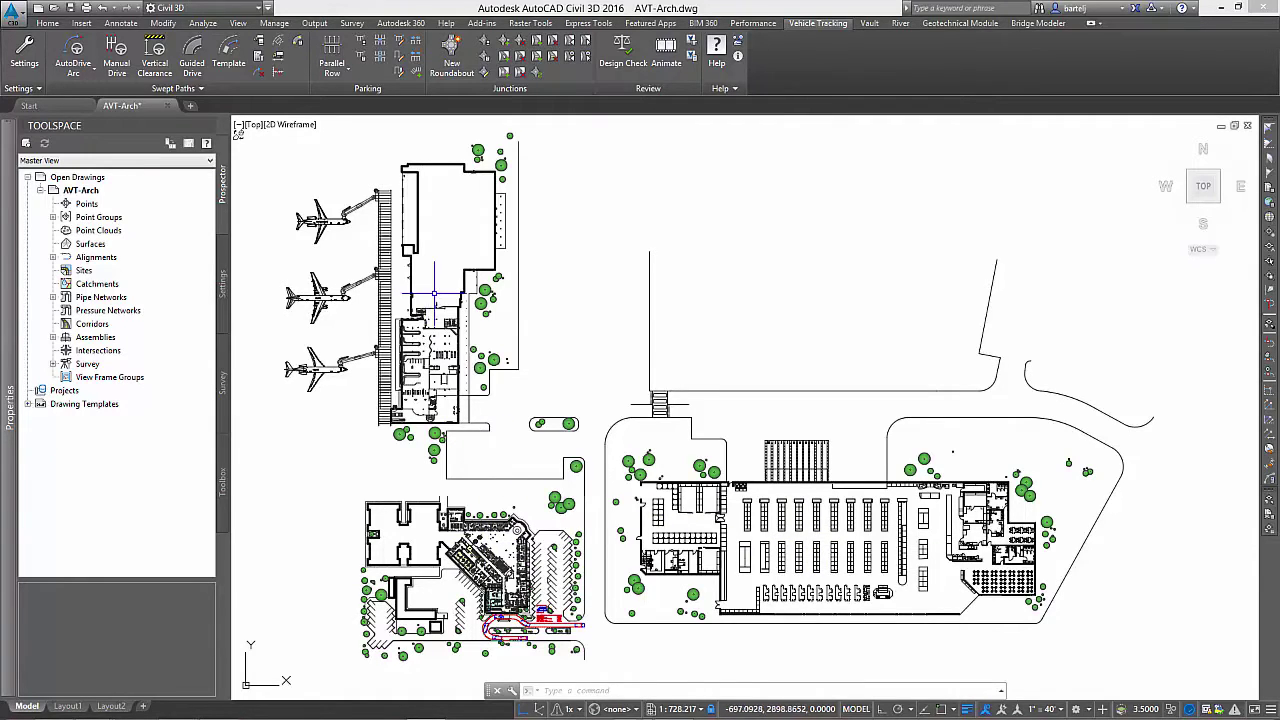
- Zoom in and center the view on the warehouse's northern outdoor rack parking area
scroll(787, 437, up, 4)
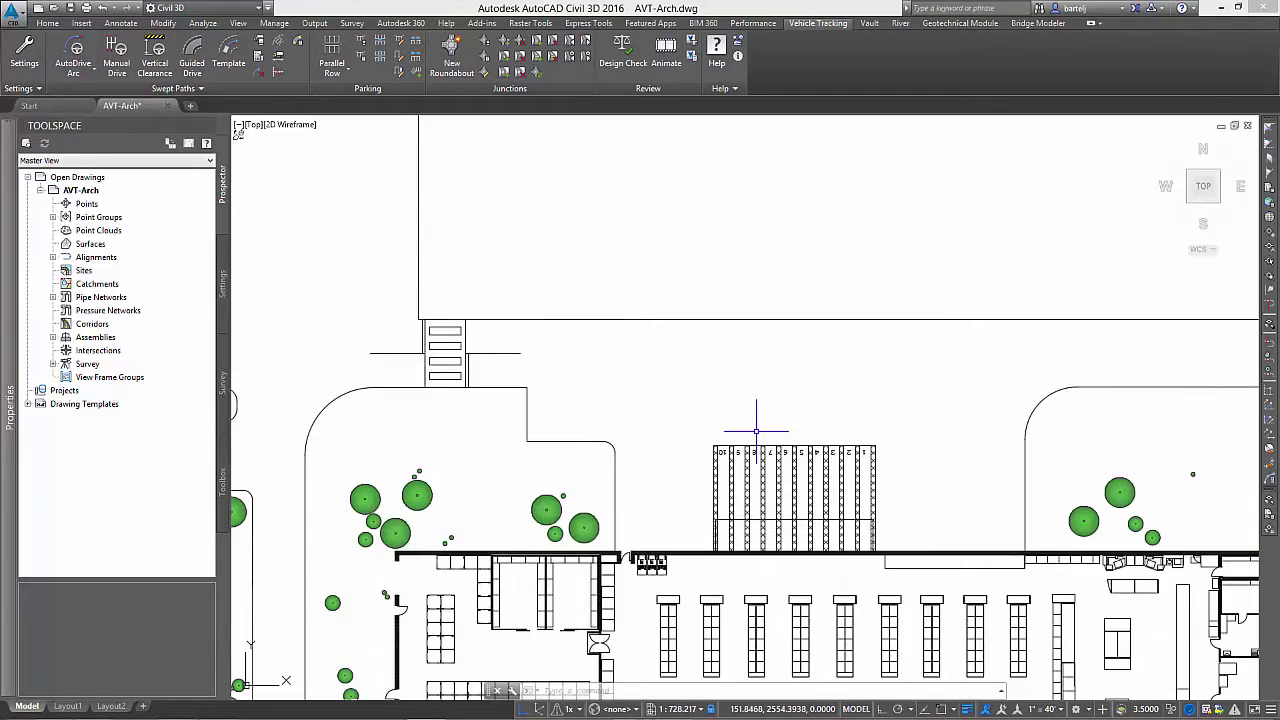
middle_drag(752, 434, 686, 297)
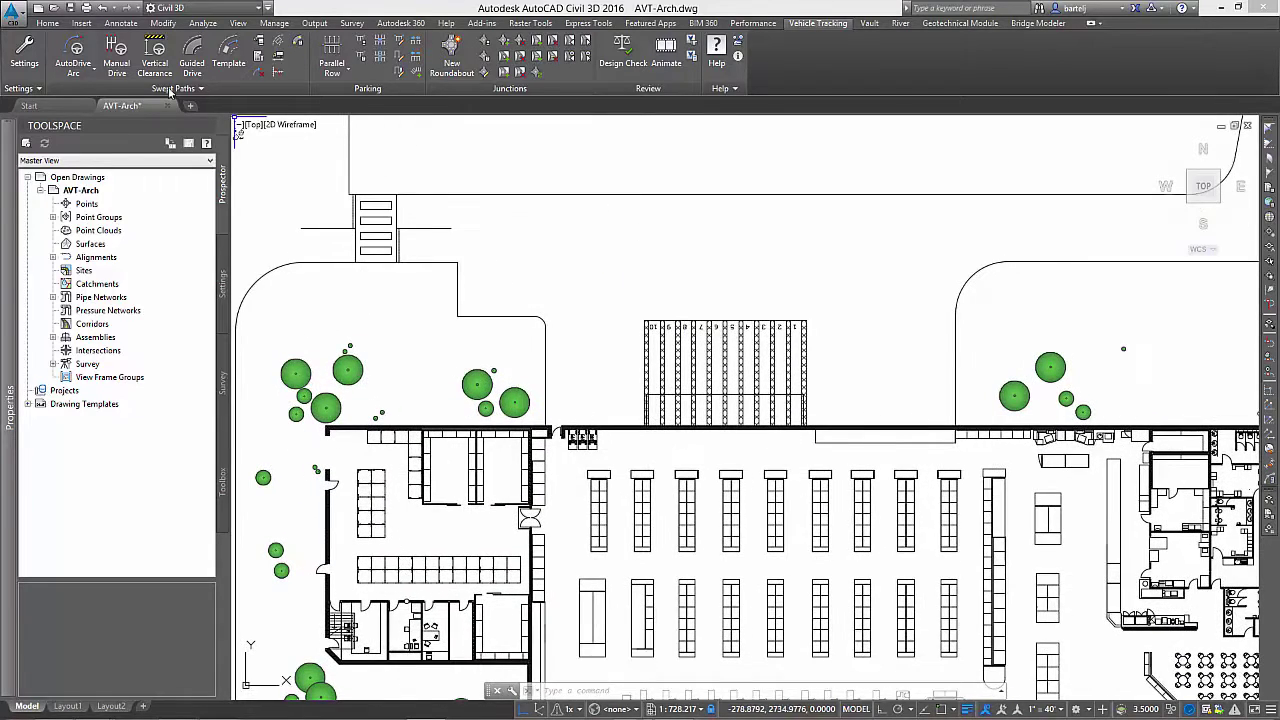
- Start an AutoDrive Arc path with the WB-67 semi-trailer, driving east along the road into a curve
click(73, 70)
click(98, 96)
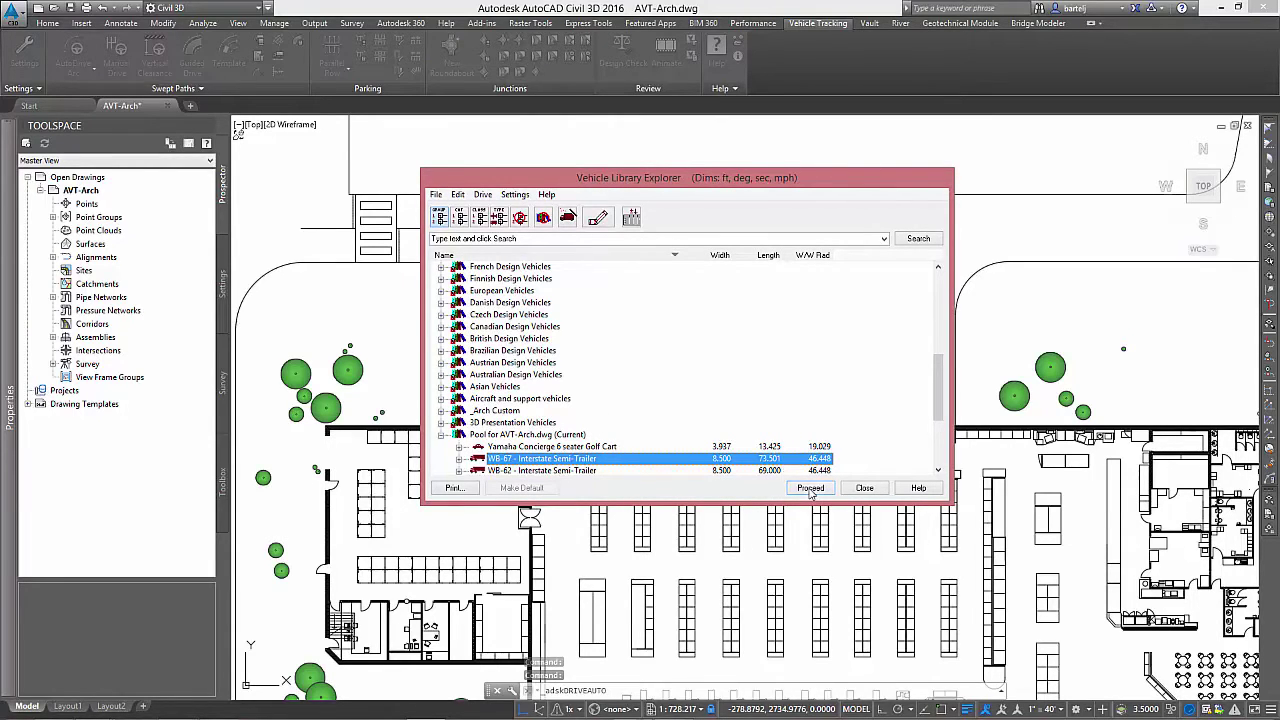
click(810, 488)
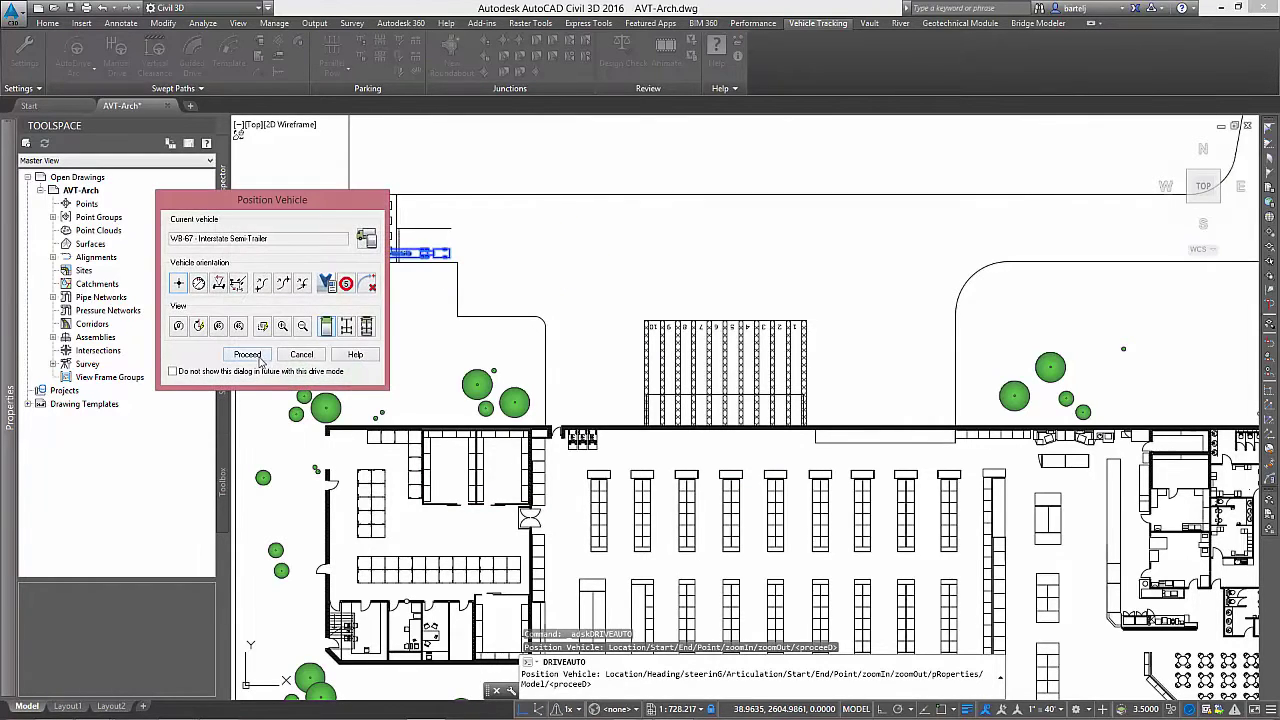
click(259, 358)
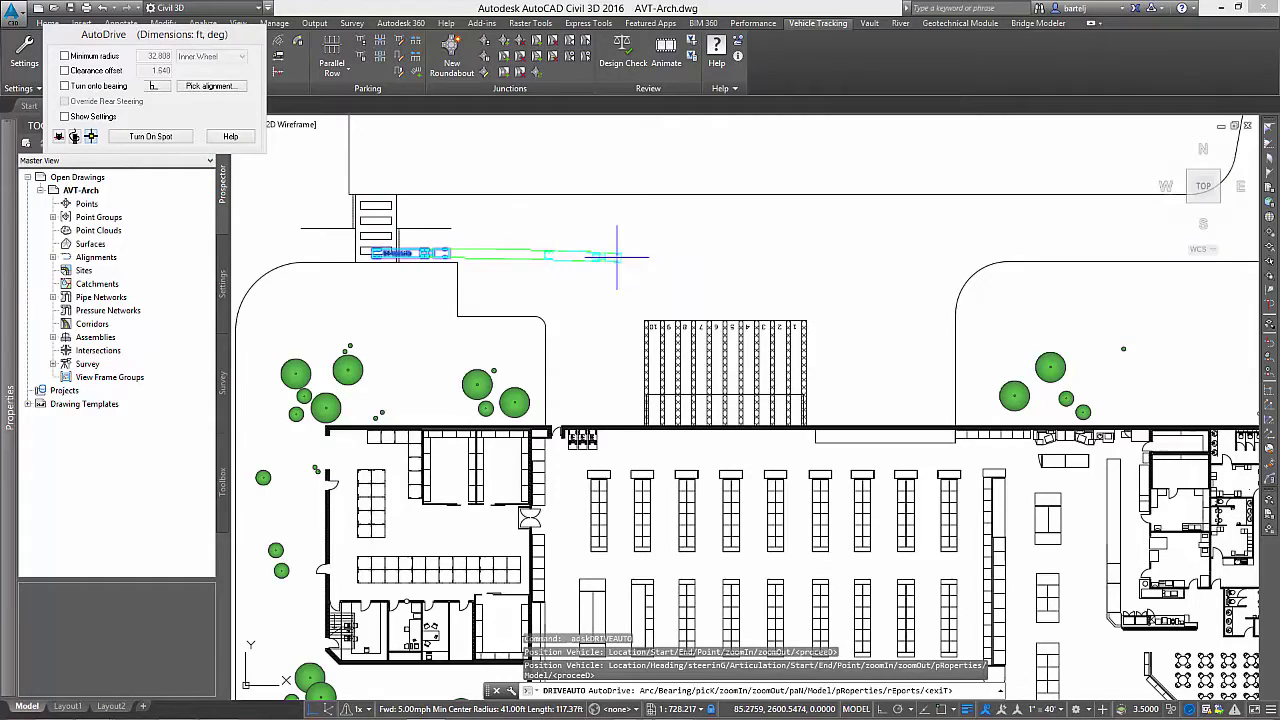
click(618, 254)
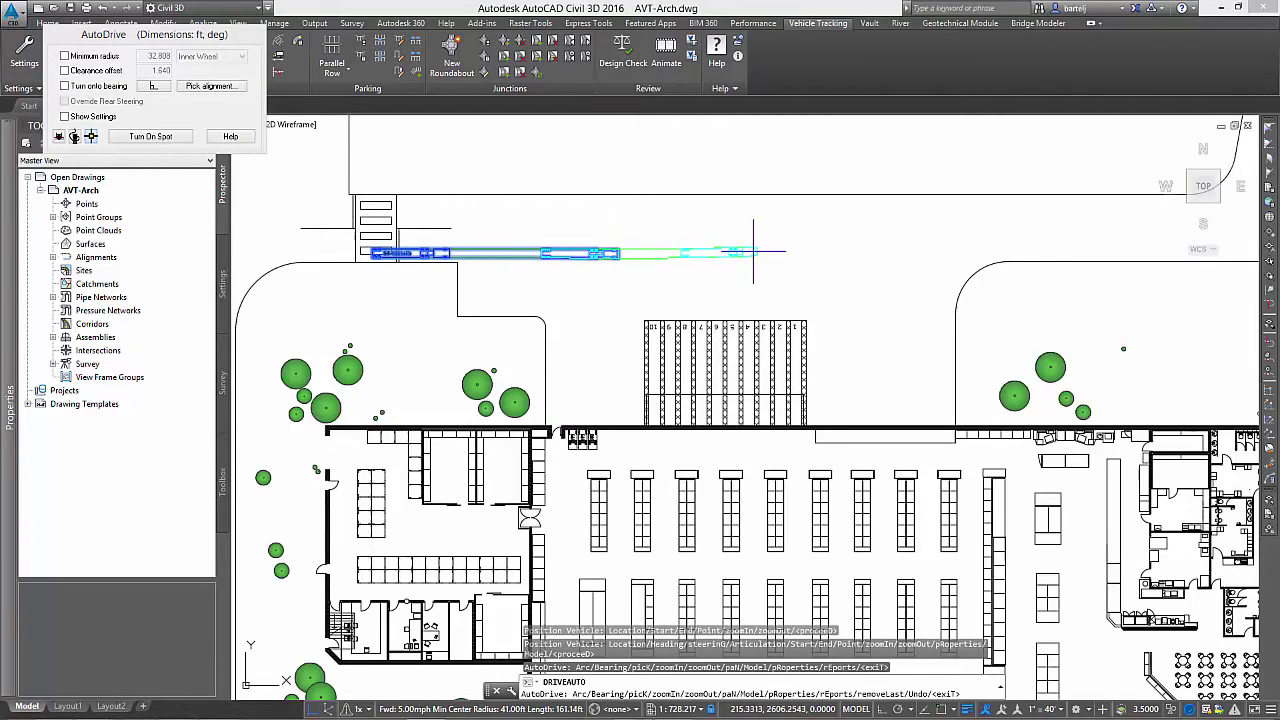
click(758, 252)
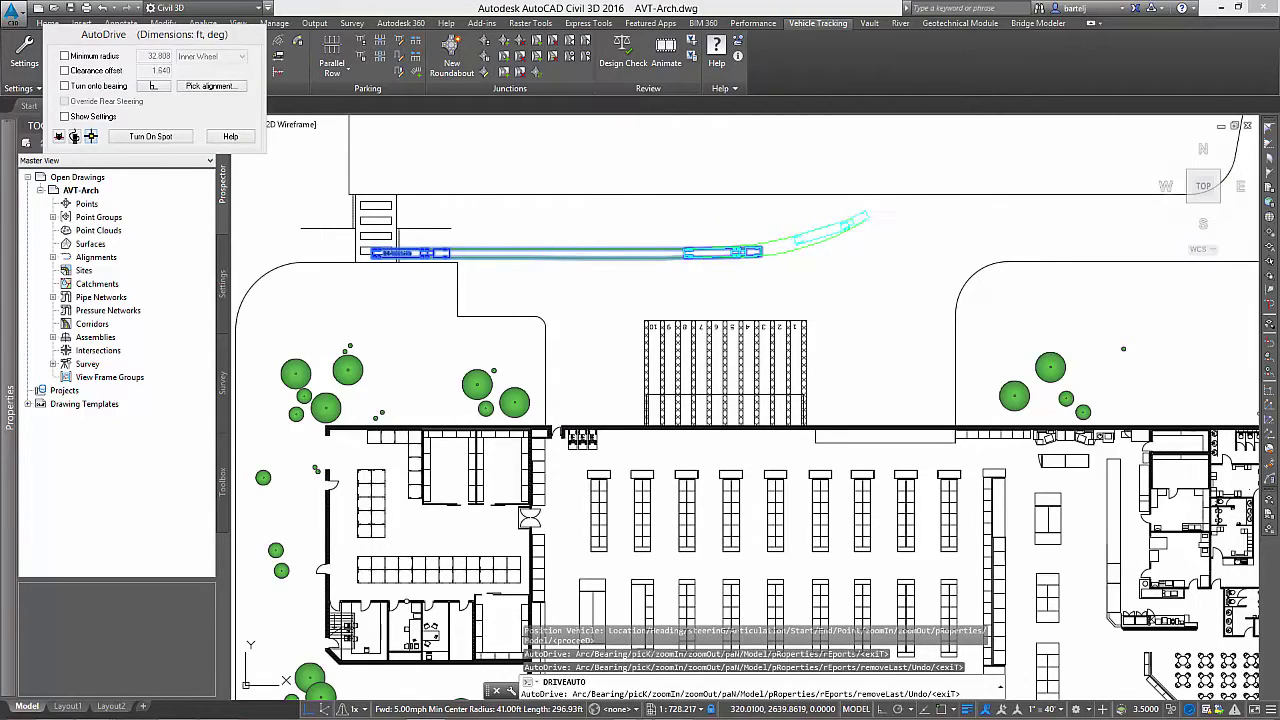
click(866, 214)
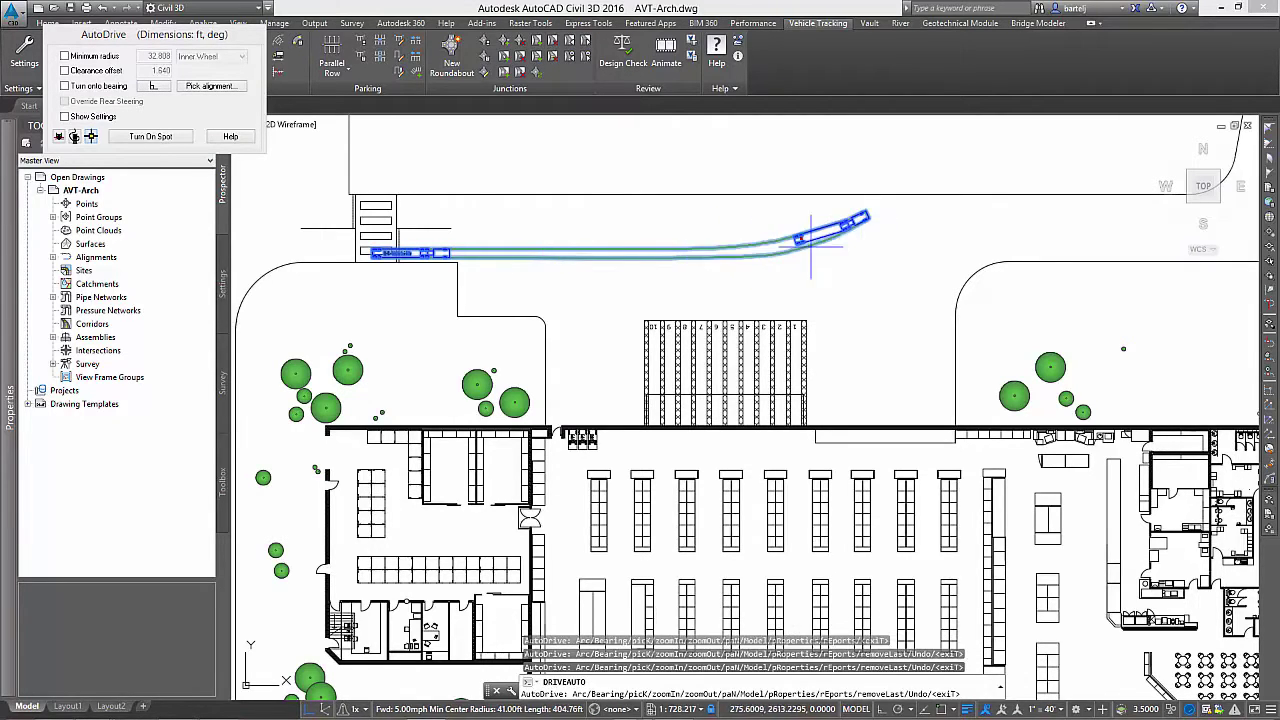
- Align the semi-trailer to the stall line and end the path inside rack stall 8
click(211, 87)
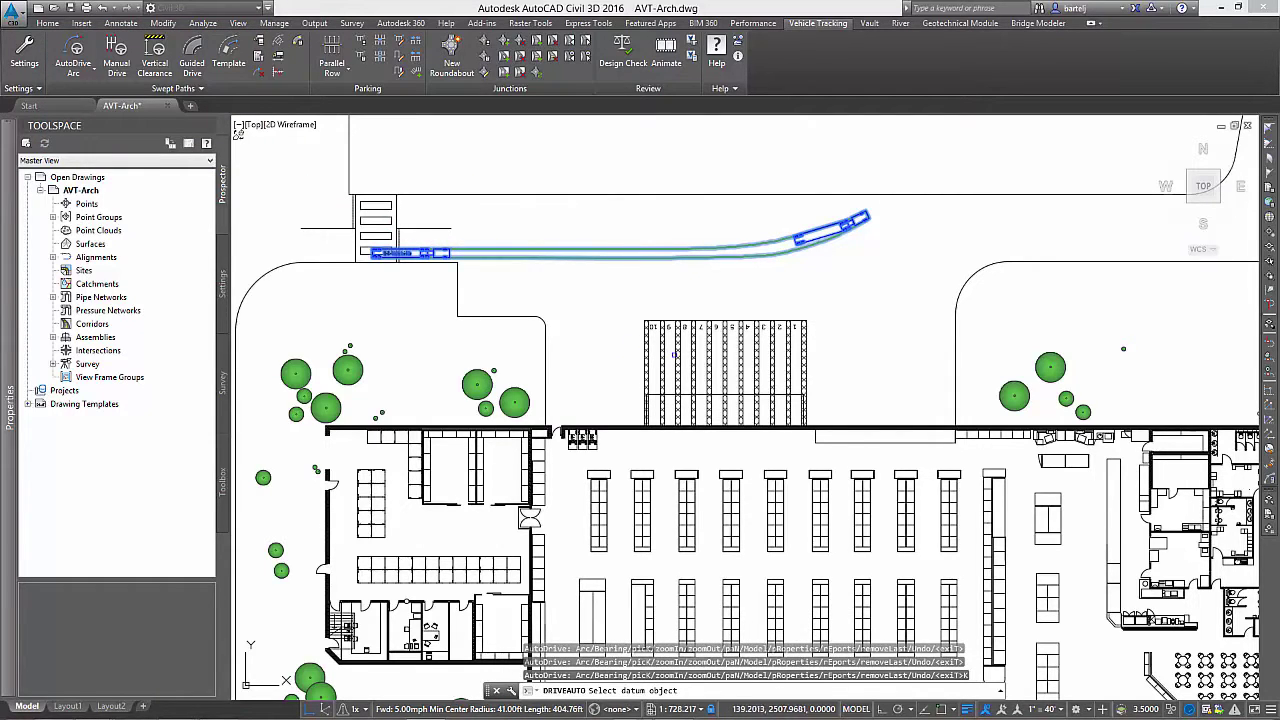
click(678, 362)
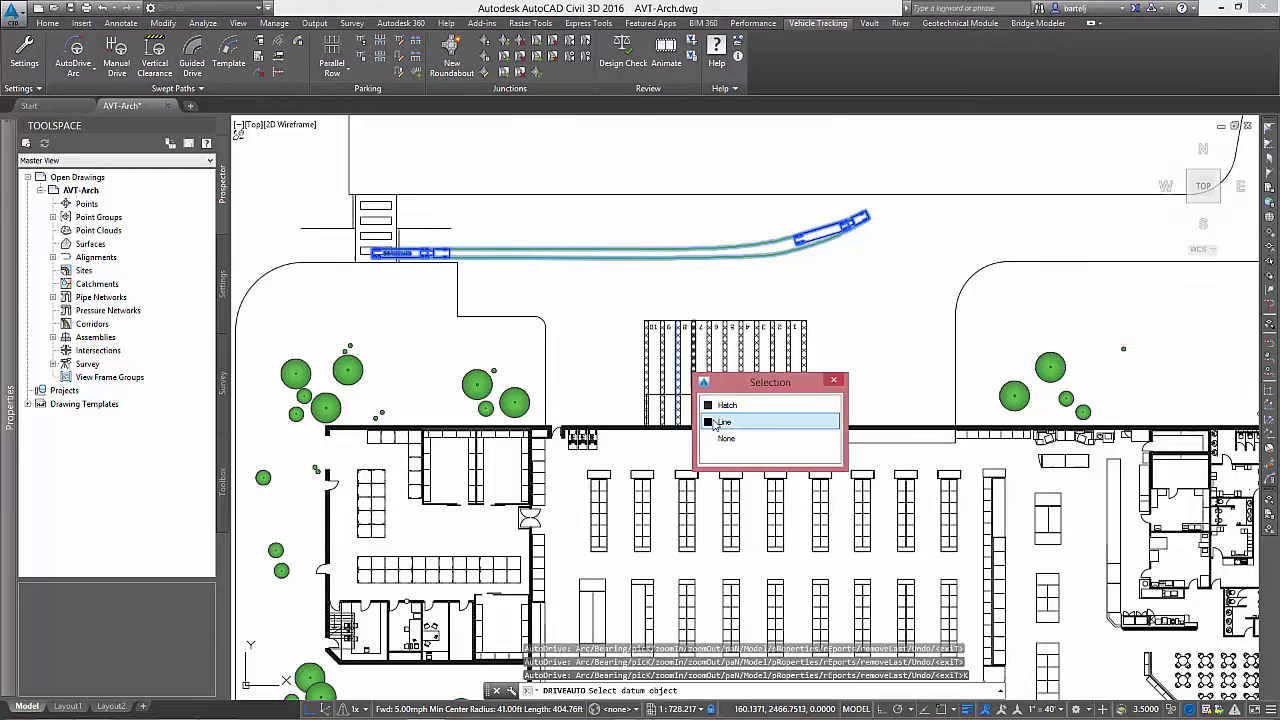
click(716, 421)
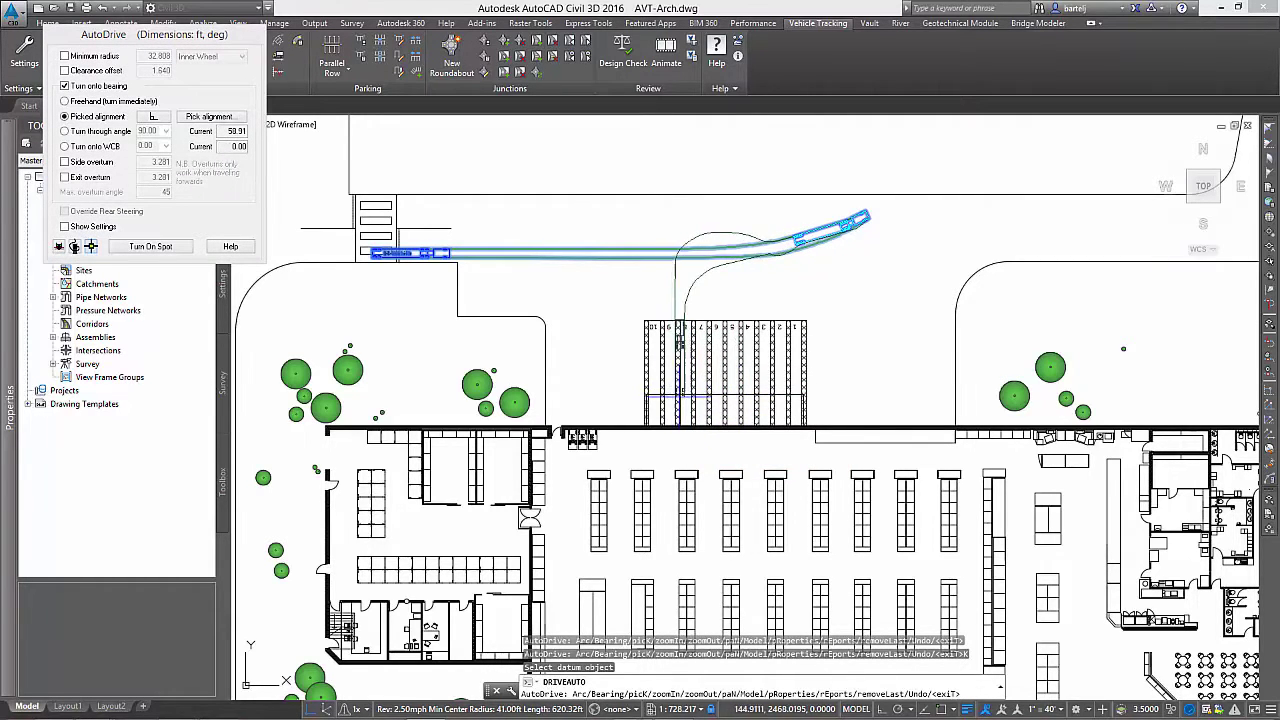
scroll(685, 410, up, 2)
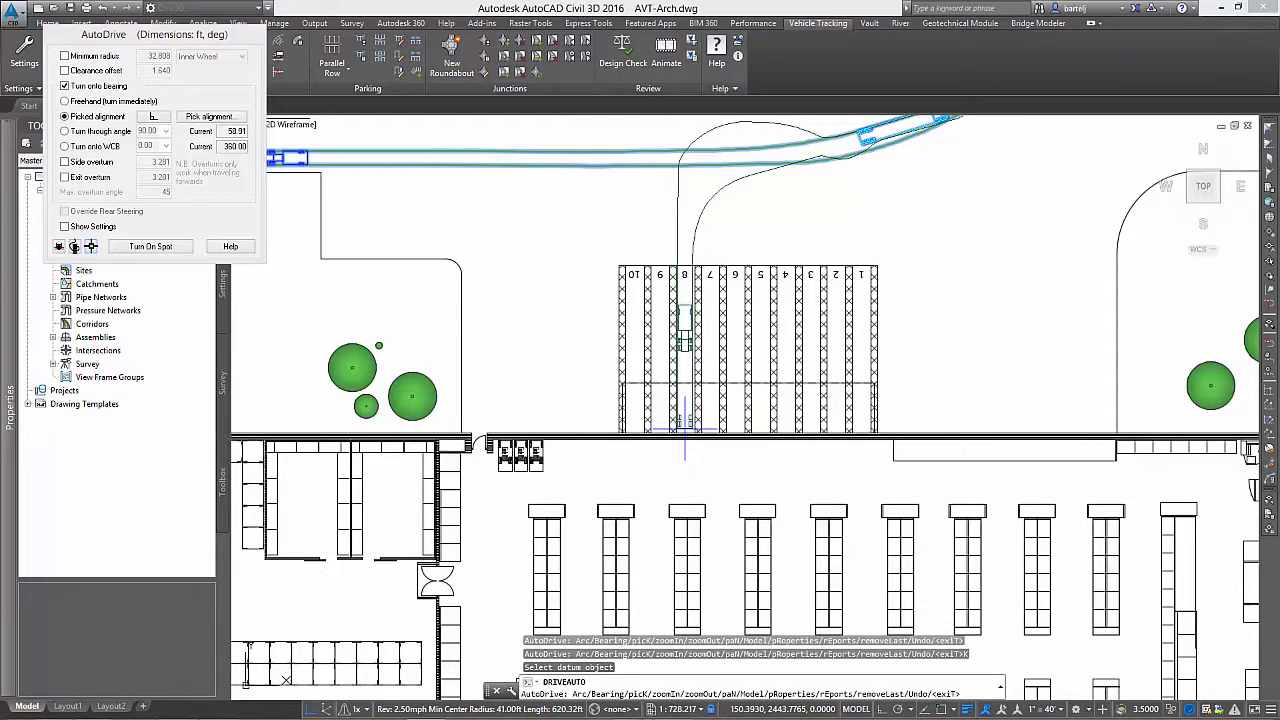
click(686, 428)
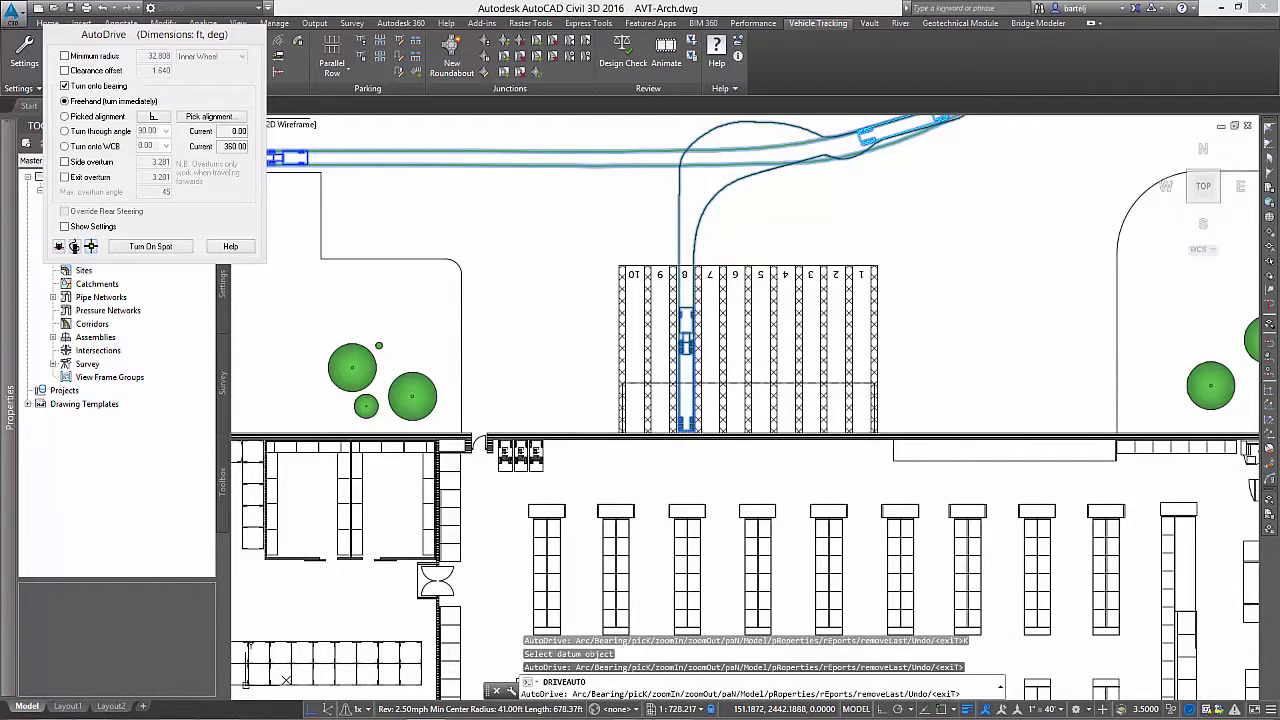
key(Return)
- Place WB-67 outlines at three points: midway along the straight and twice through the curve
key(Escape)
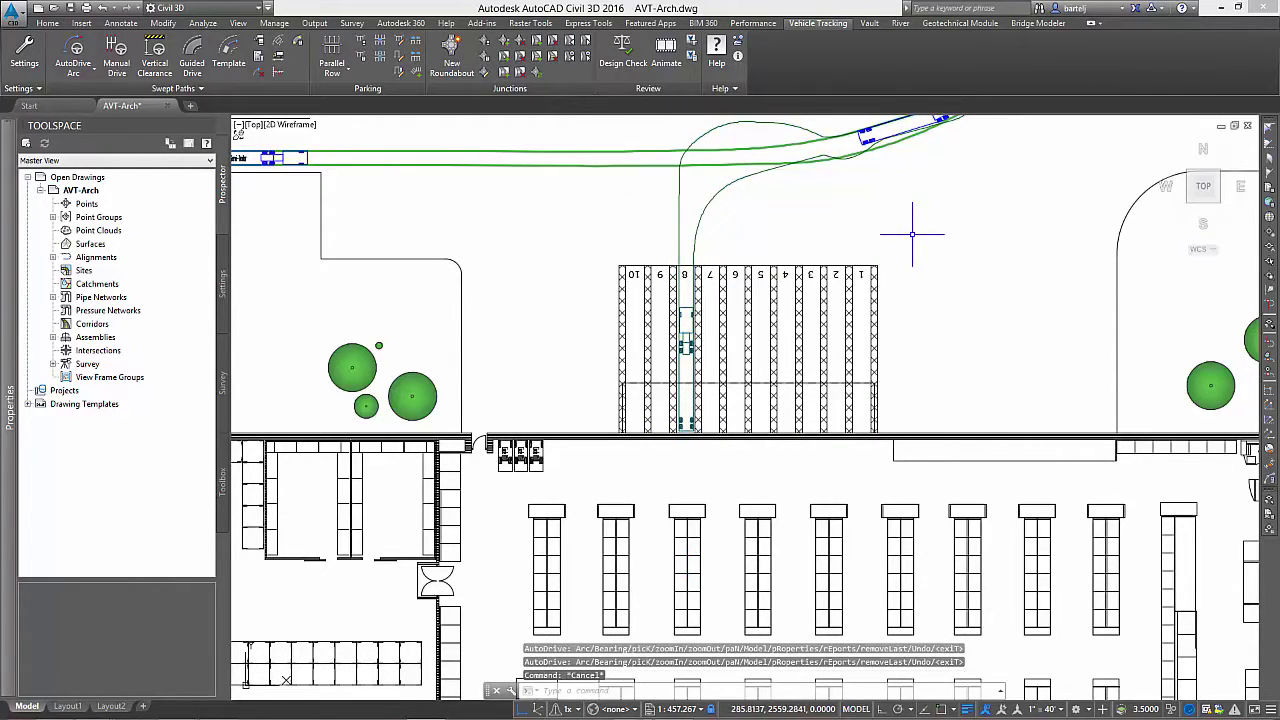
scroll(914, 229, down, 2)
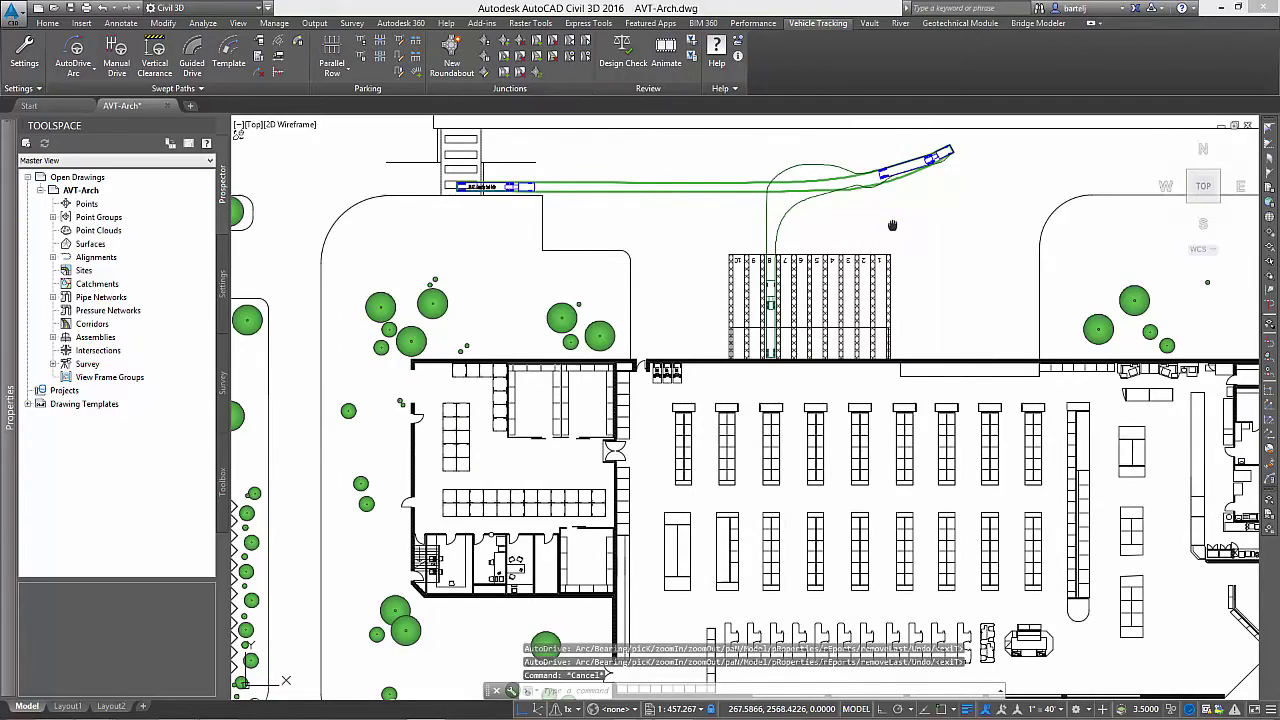
middle_drag(892, 225, 836, 261)
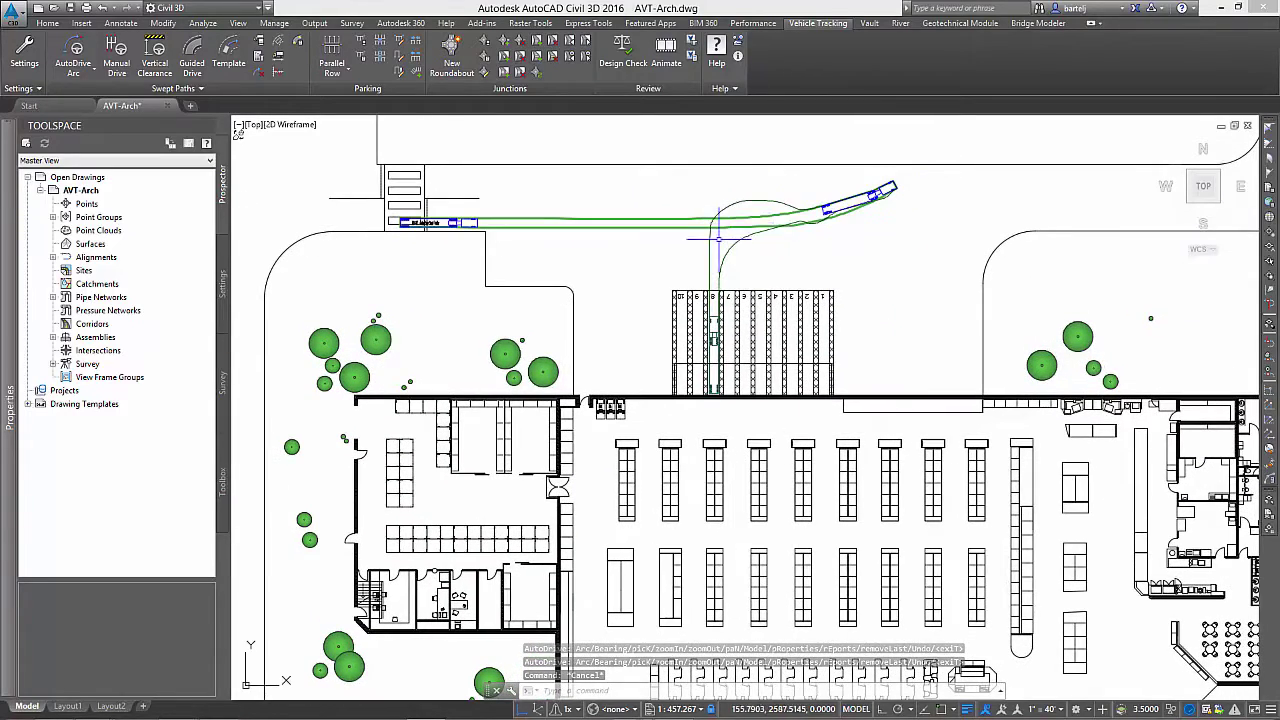
click(278, 46)
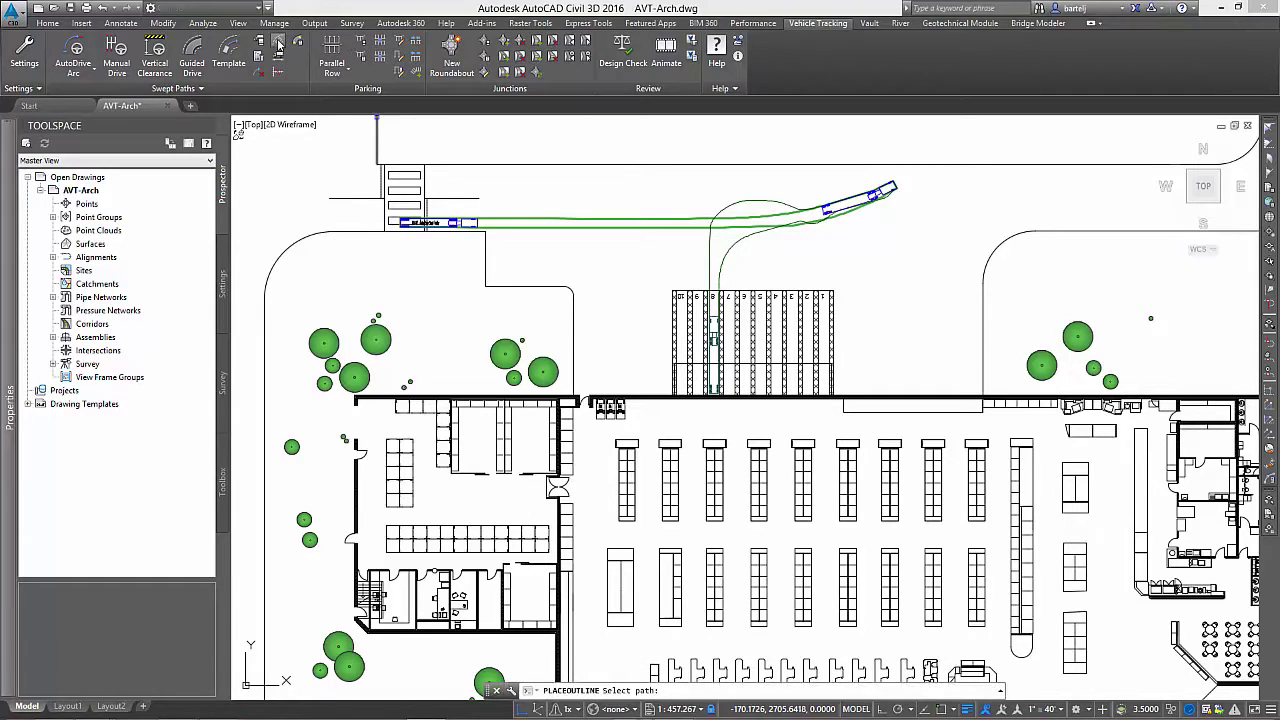
click(509, 222)
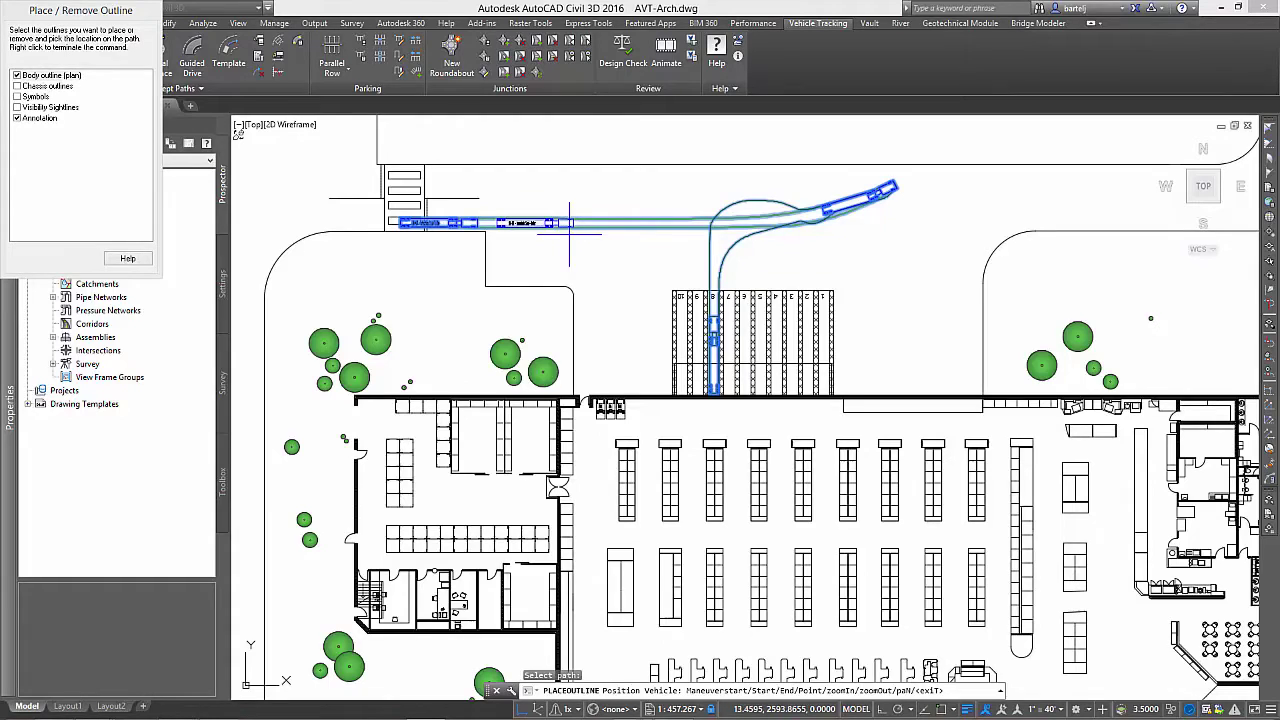
click(625, 222)
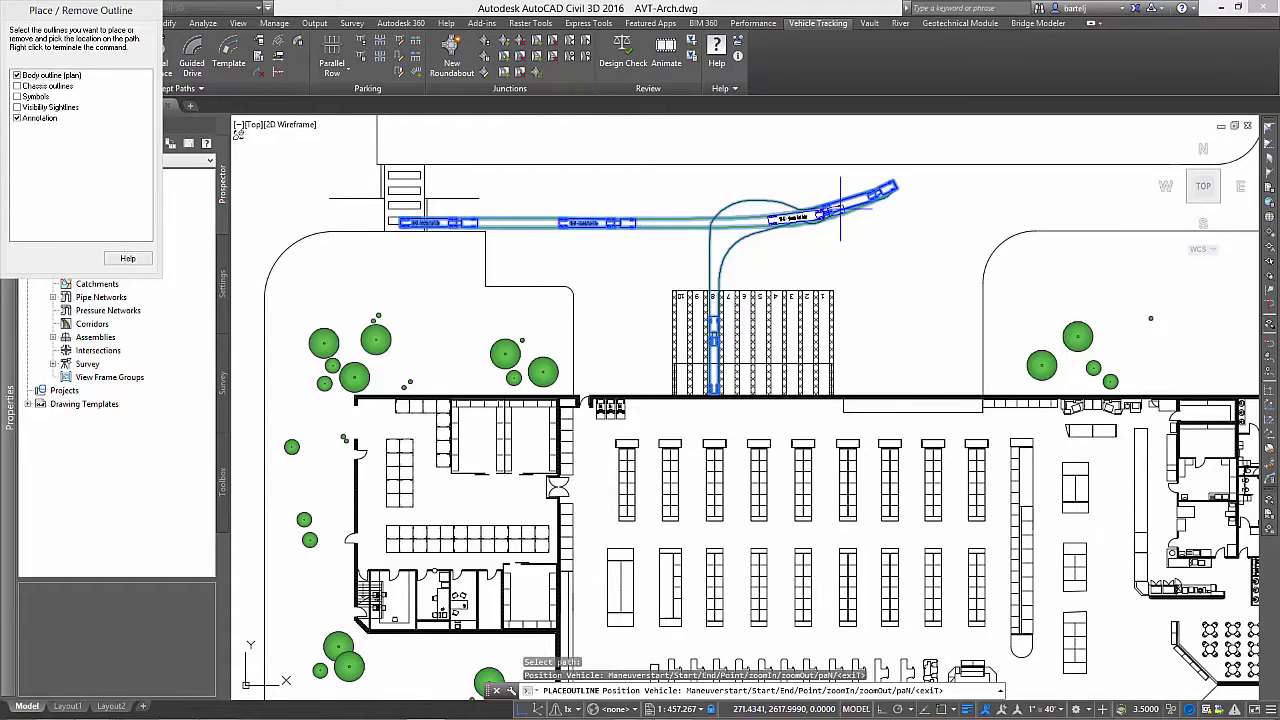
click(748, 238)
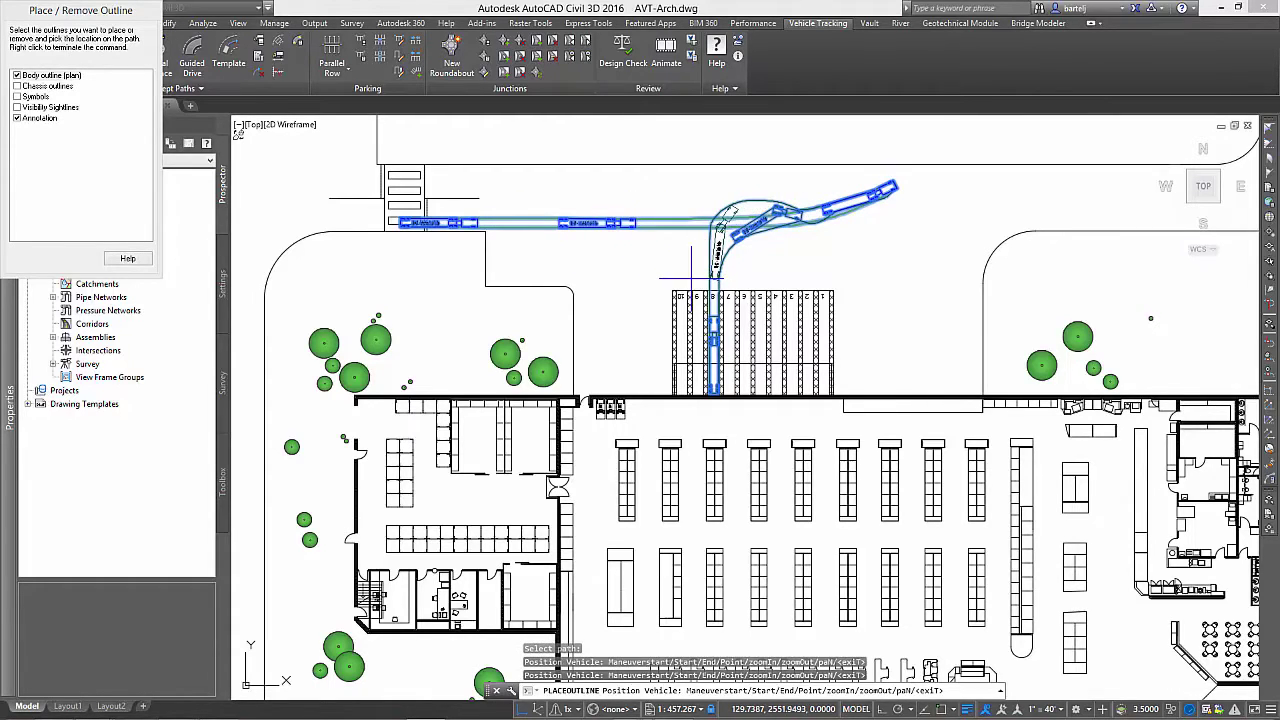
click(697, 268)
key(Escape)
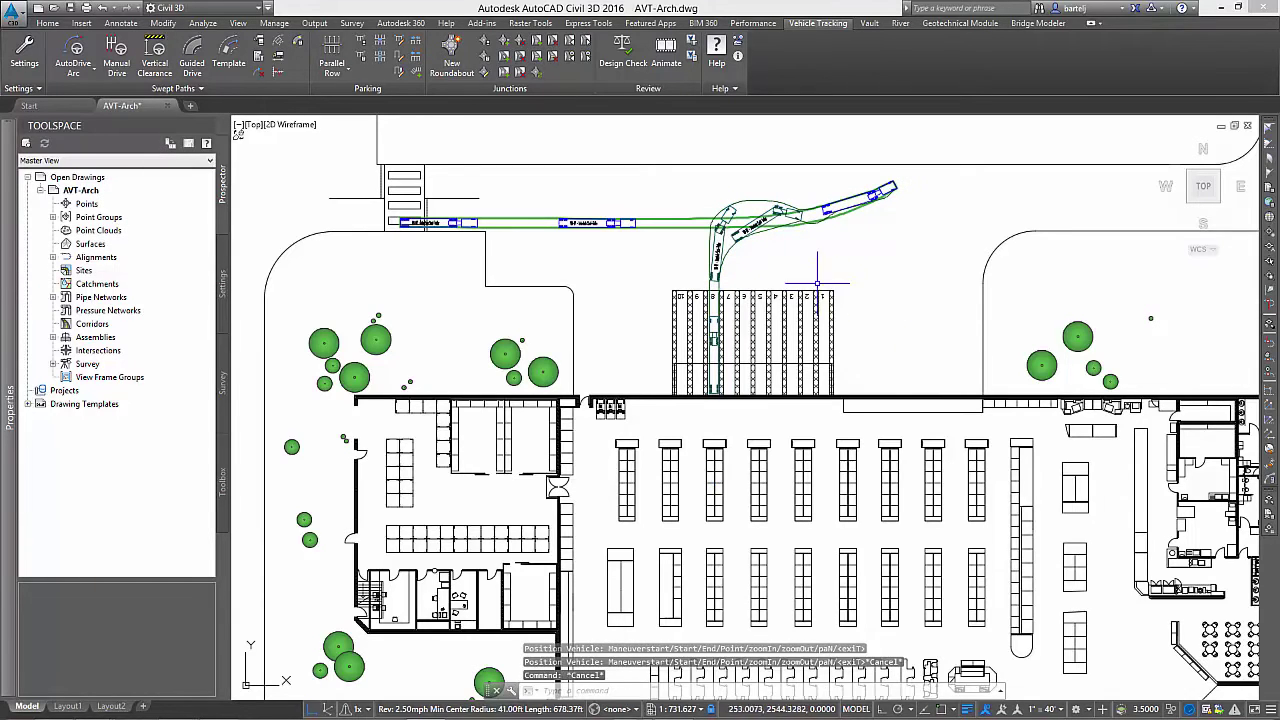
- Zoom into the warehouse aisles and start an AutoDrive Arc path using the Linde H100 forklift
scroll(759, 253, up, 2)
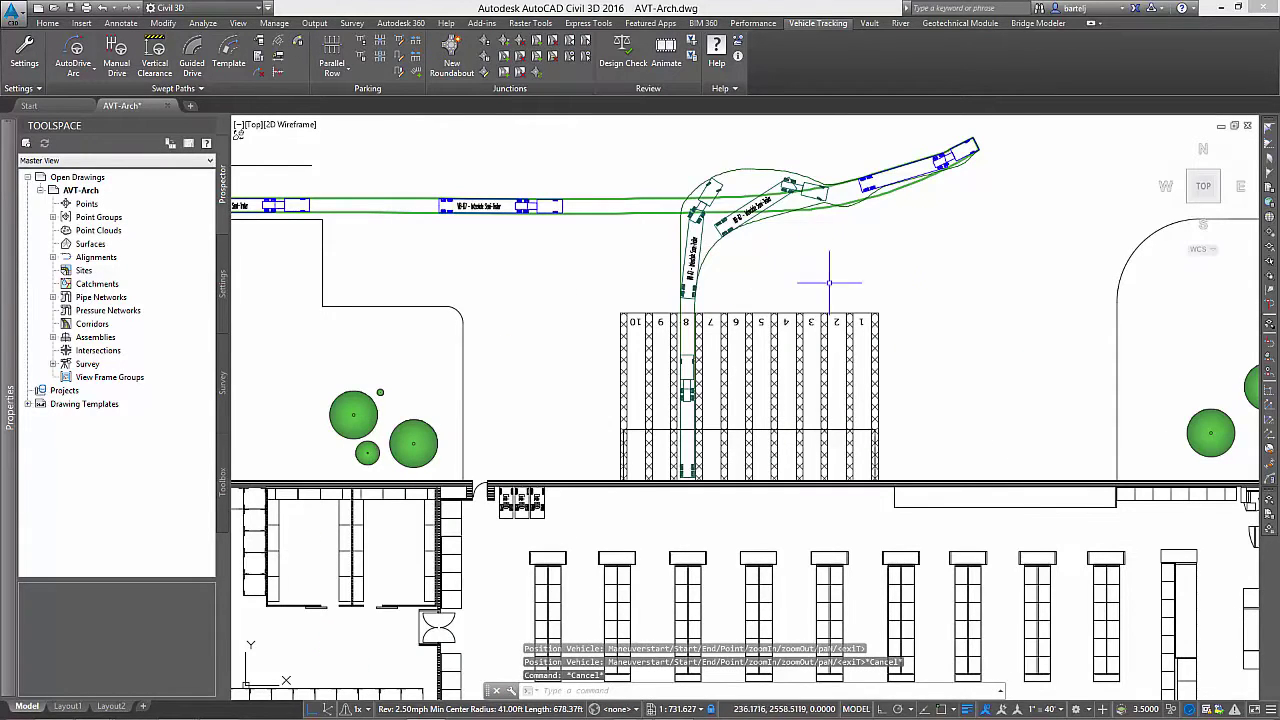
middle_drag(718, 429, 708, 205)
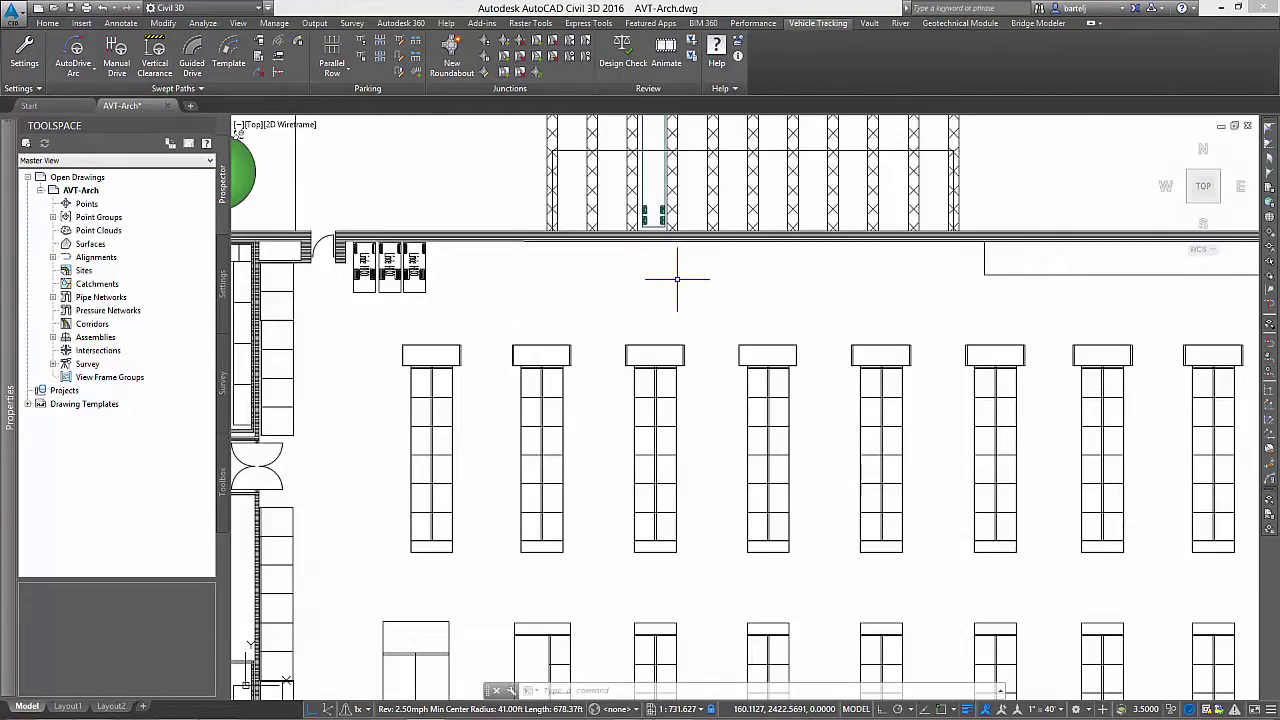
scroll(665, 290, up, 2)
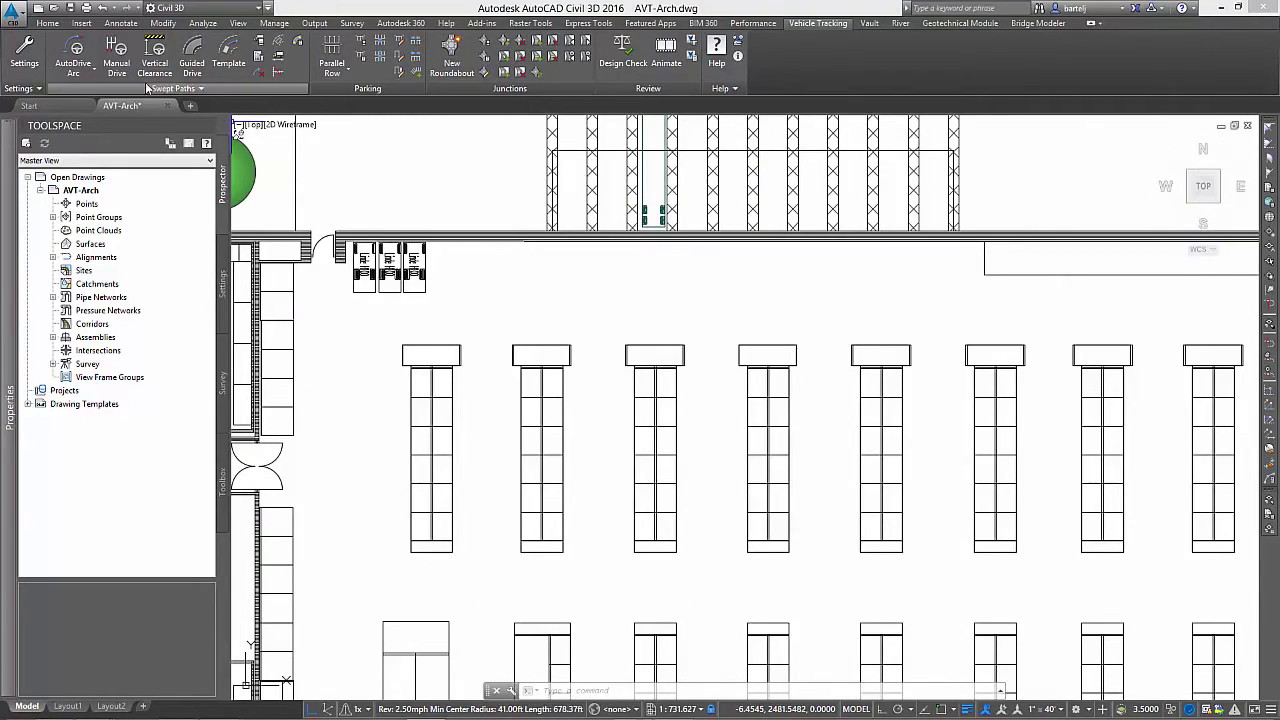
click(73, 66)
click(95, 100)
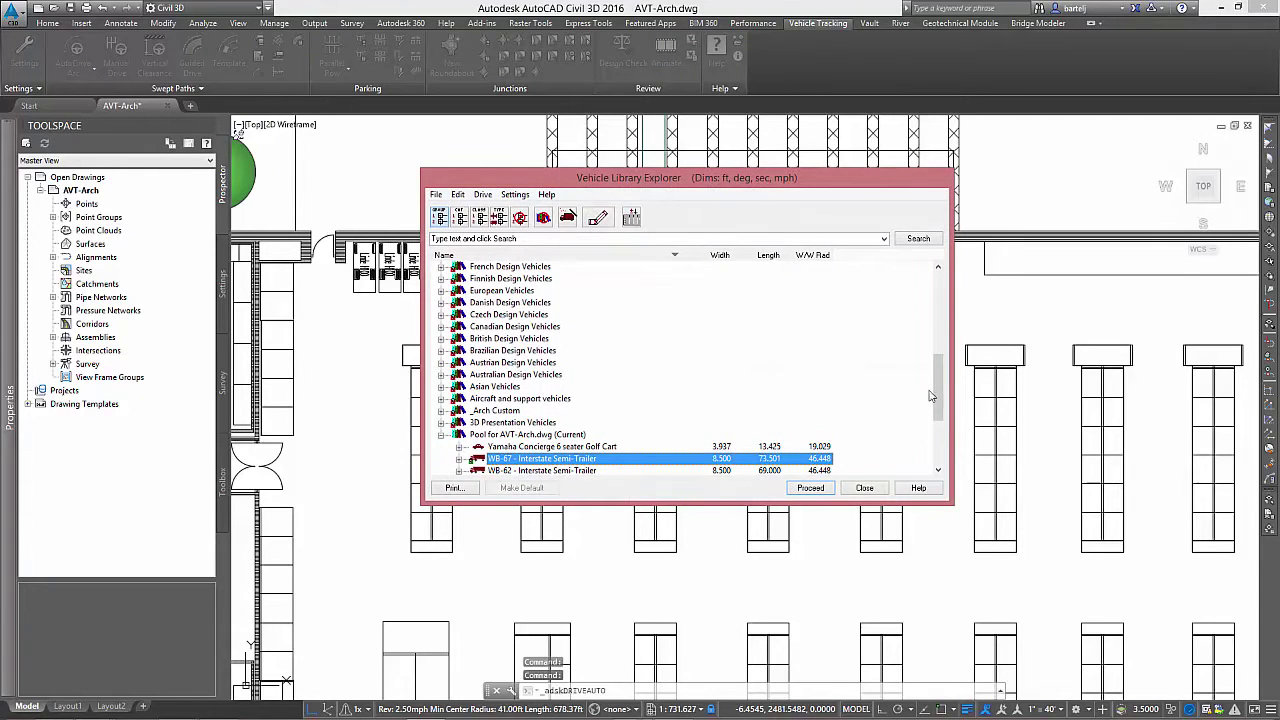
drag(936, 396, 940, 428)
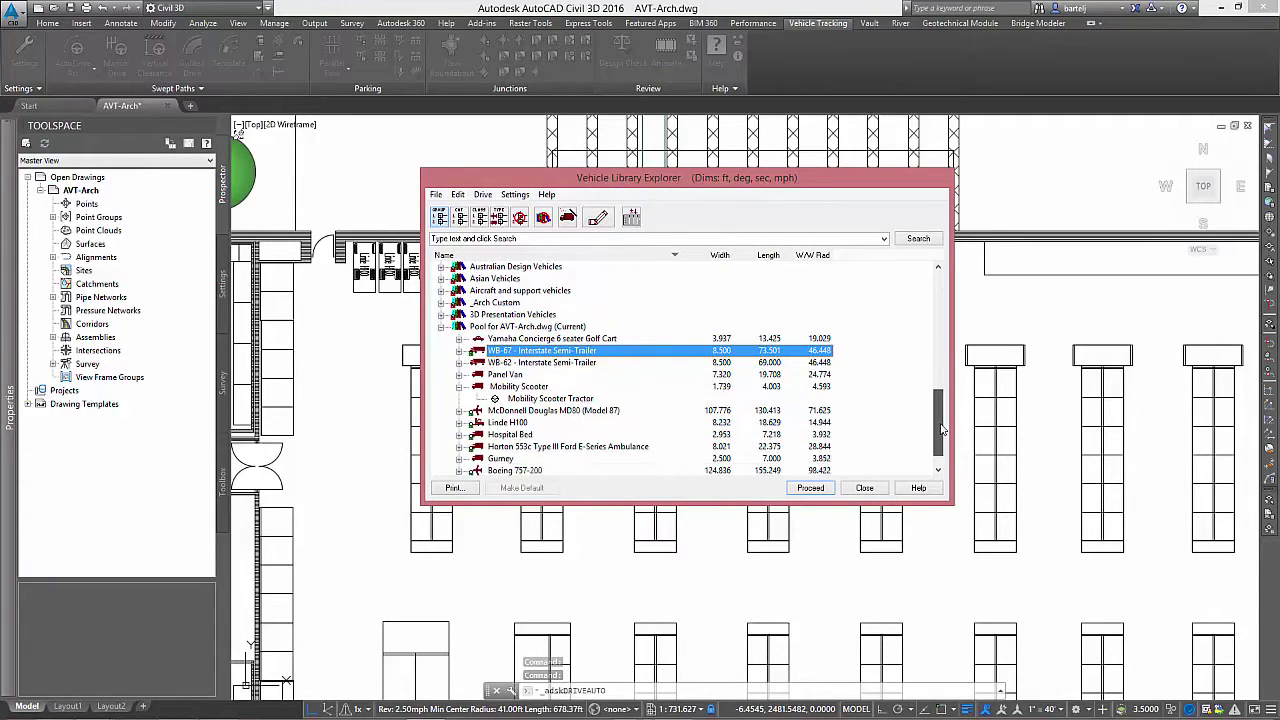
click(504, 423)
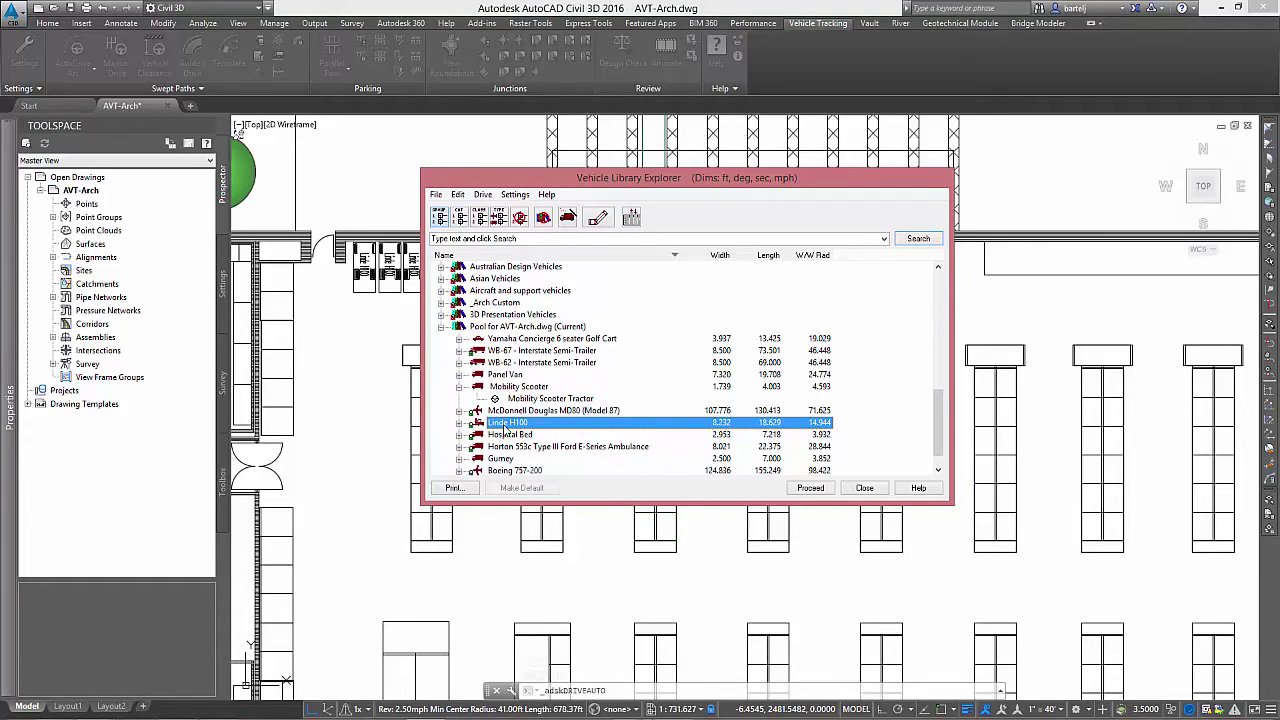
click(808, 488)
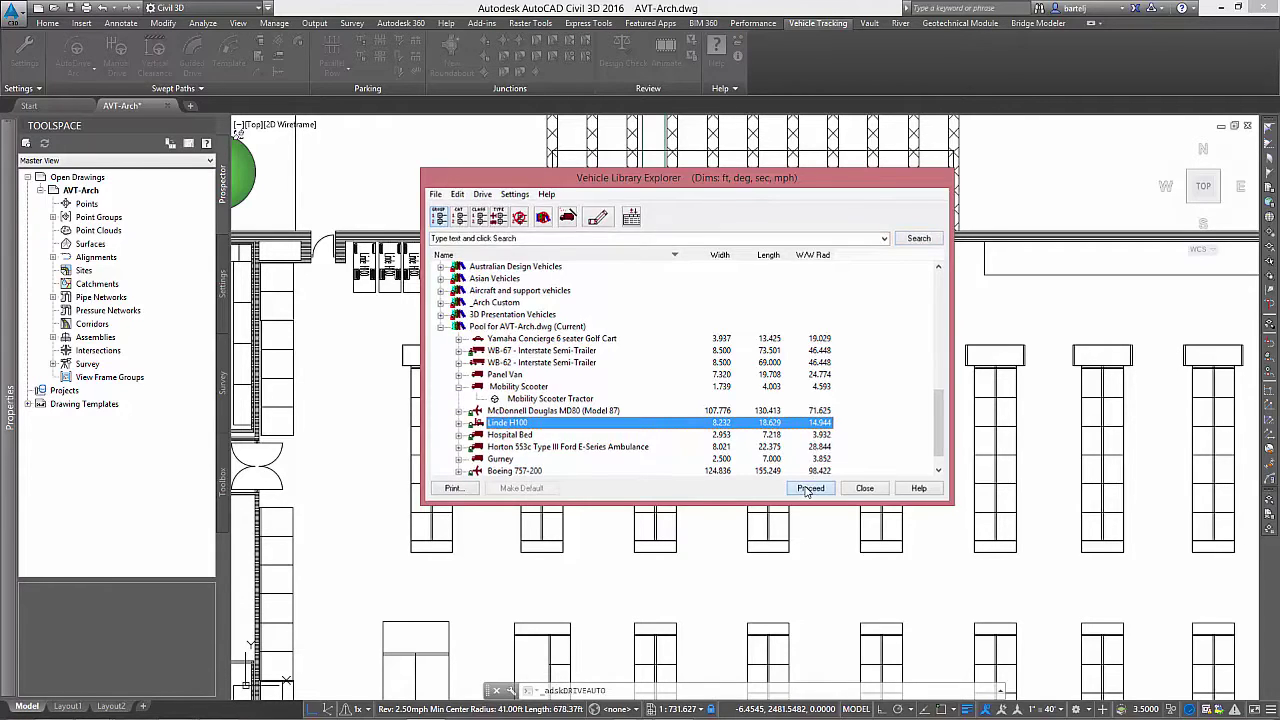
- Position the Linde H100 in the aisle, drive it up to the wall, then right along the wall line
click(466, 314)
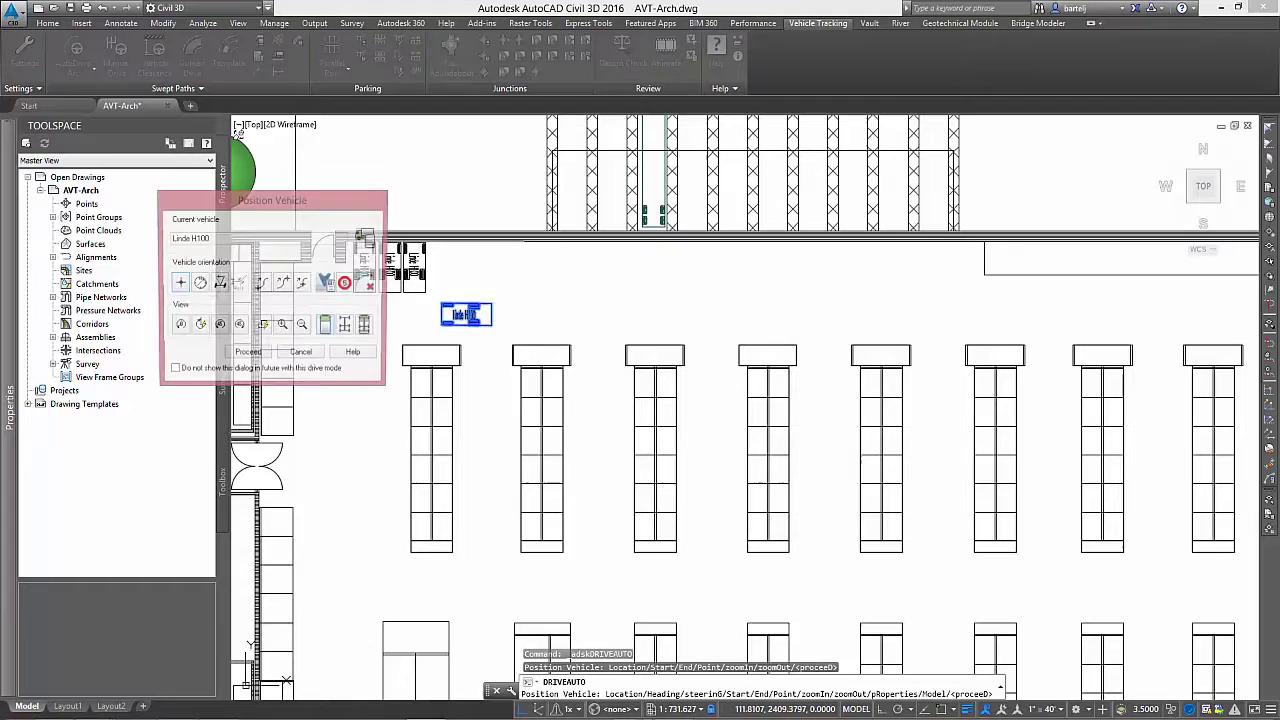
click(247, 355)
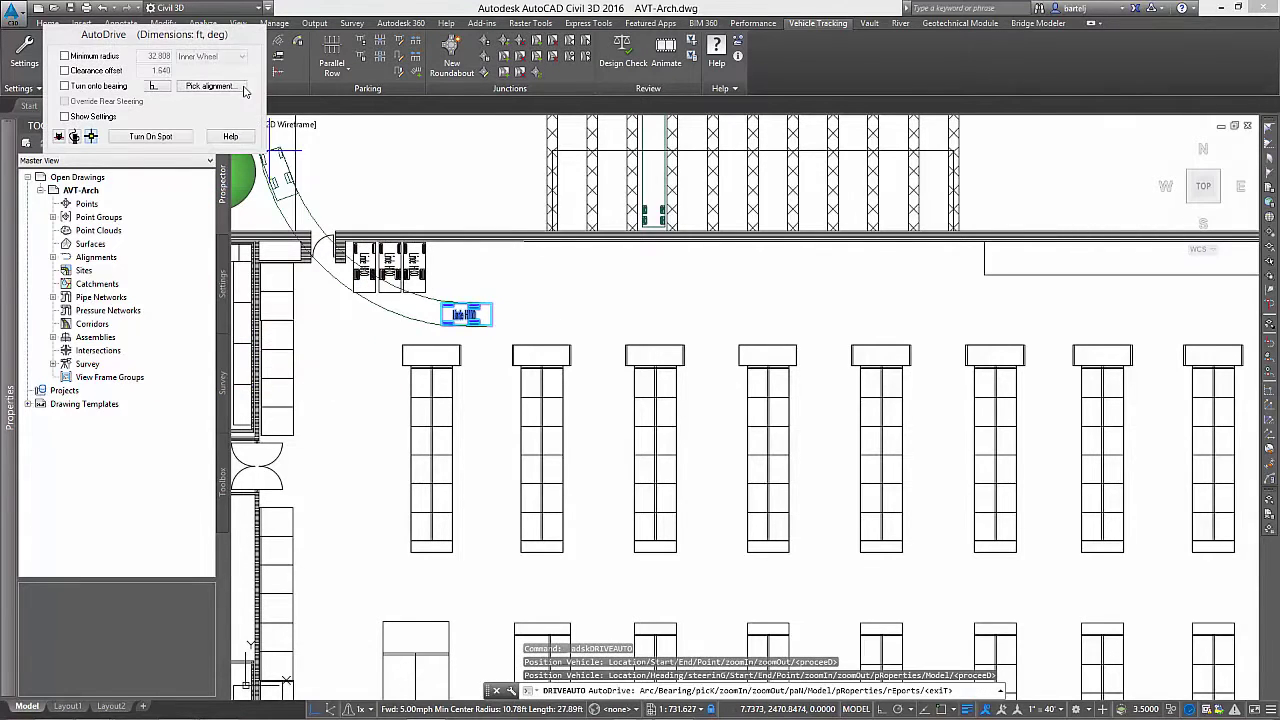
click(708, 195)
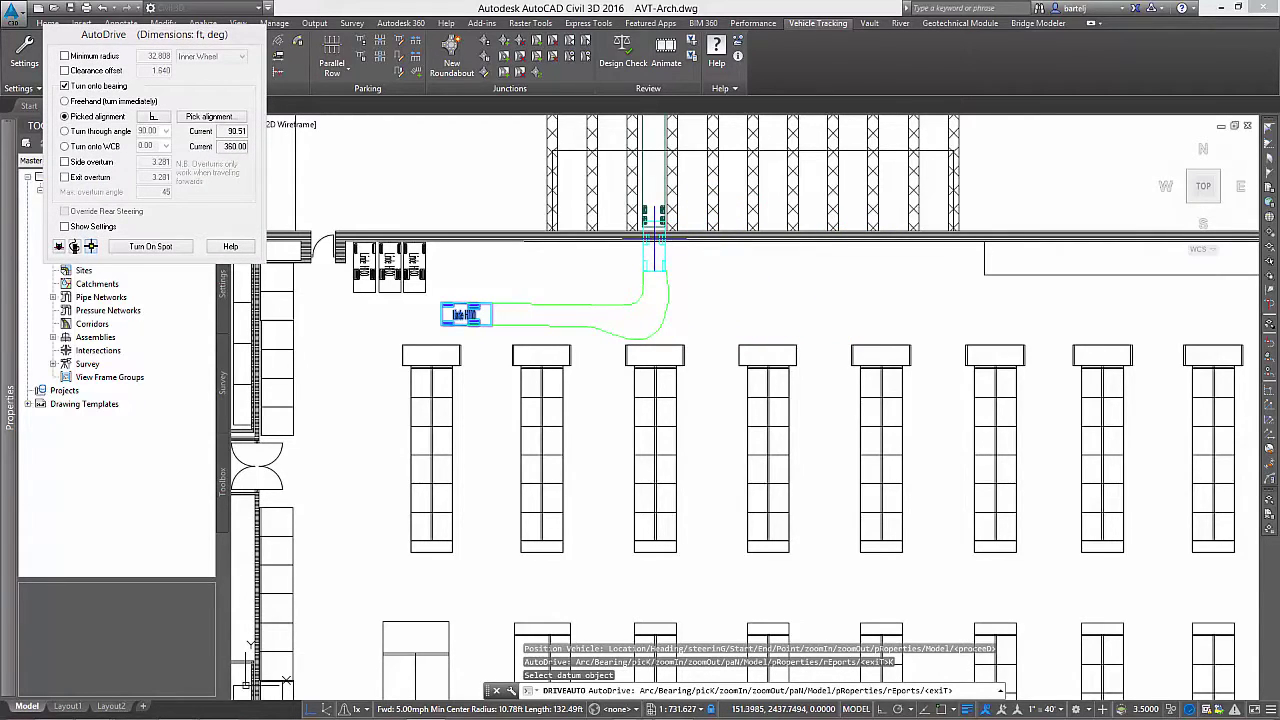
click(655, 227)
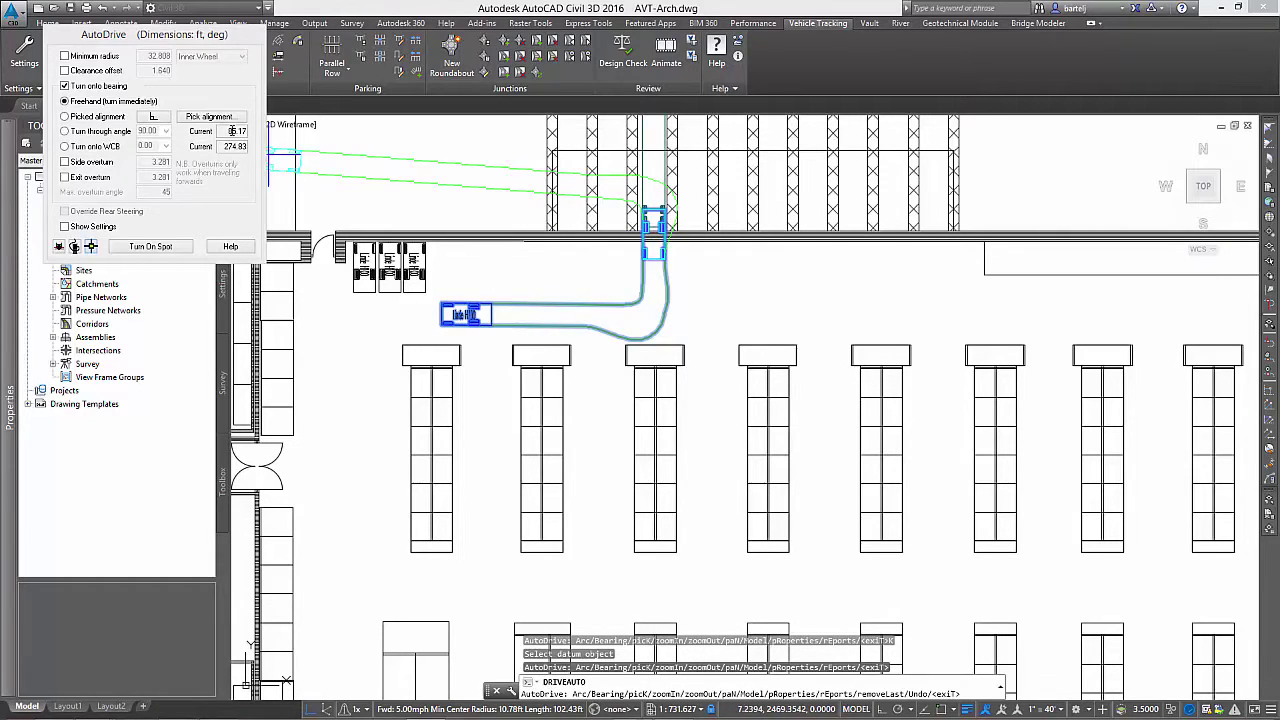
click(207, 118)
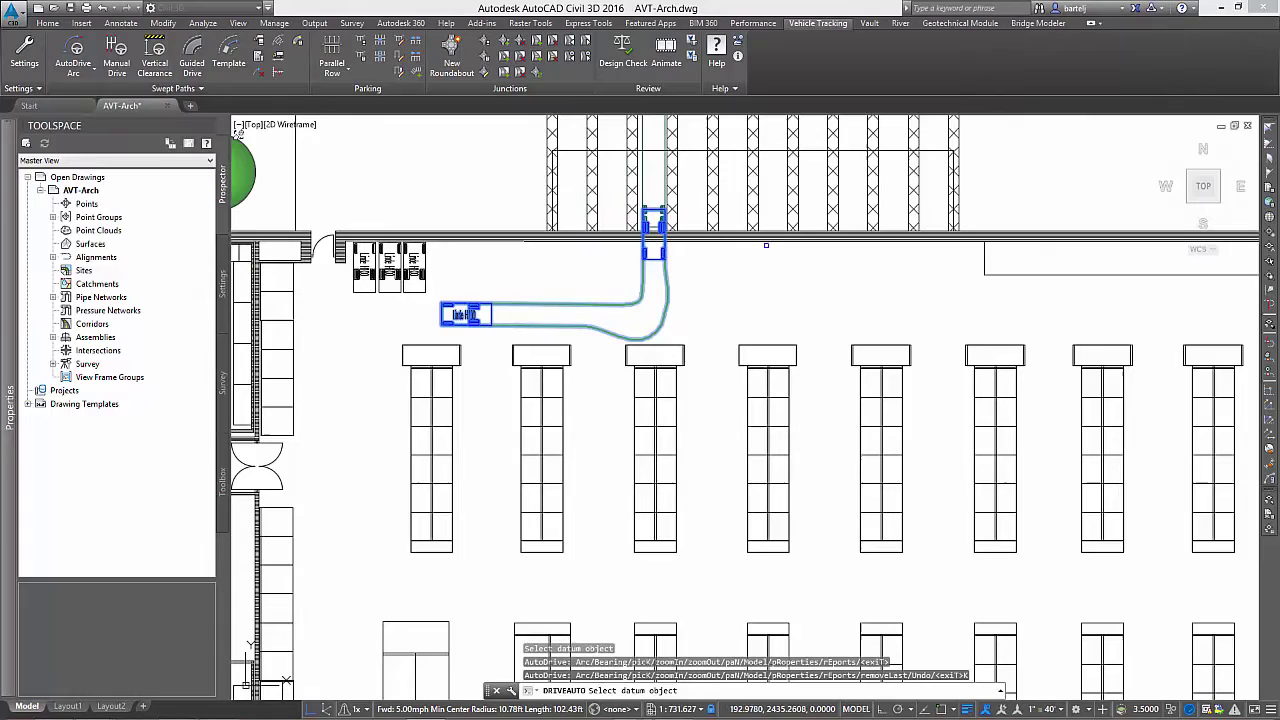
click(766, 245)
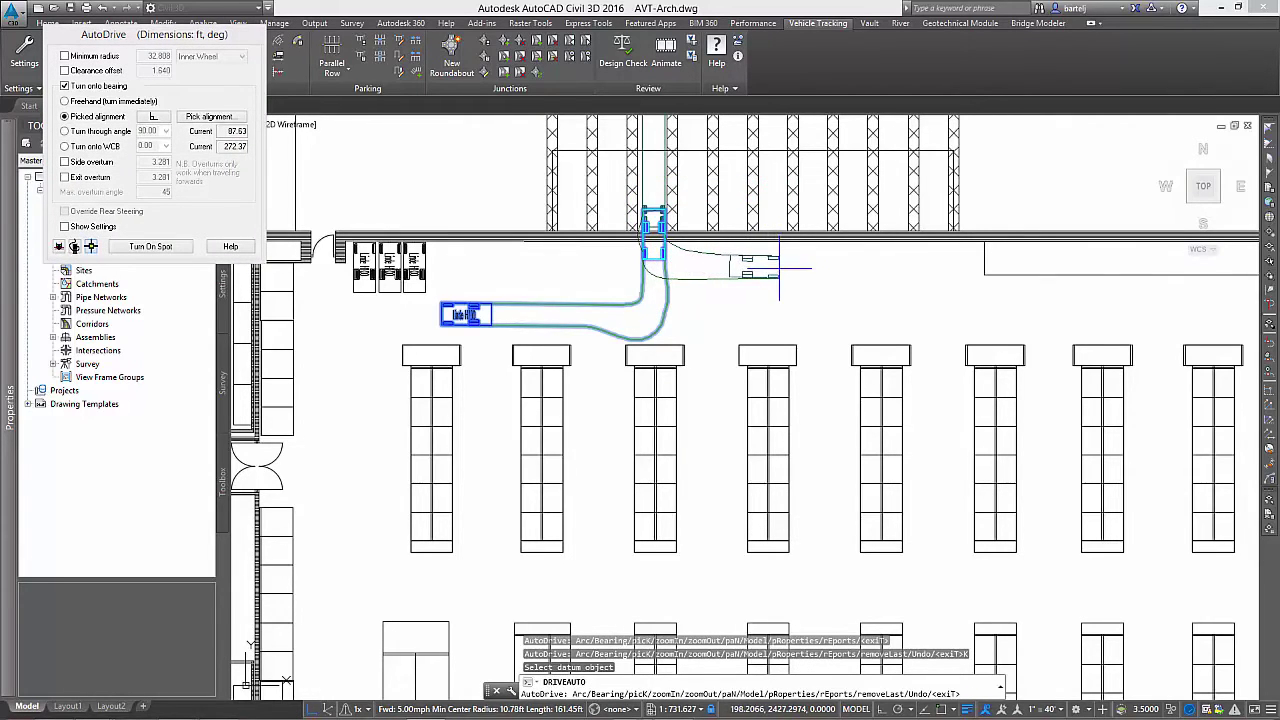
click(811, 272)
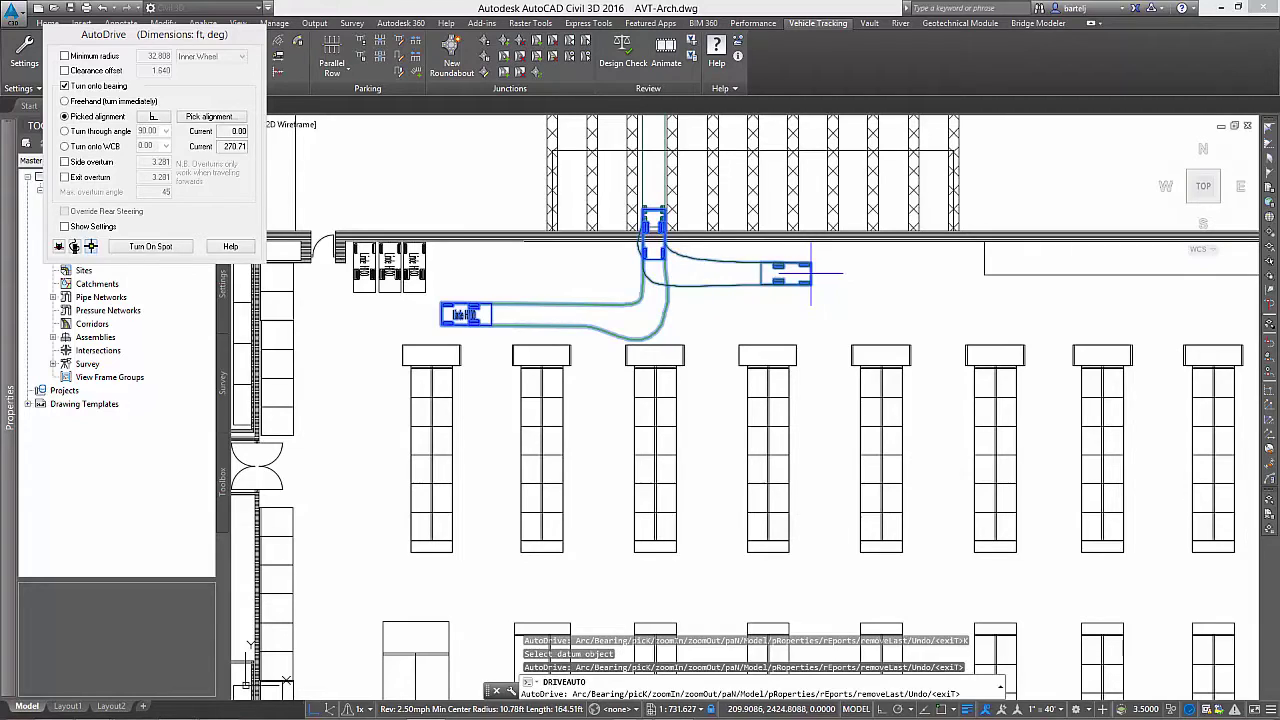
- Guide the forklift along the rack edge Line and drive it down the aisle
click(239, 158)
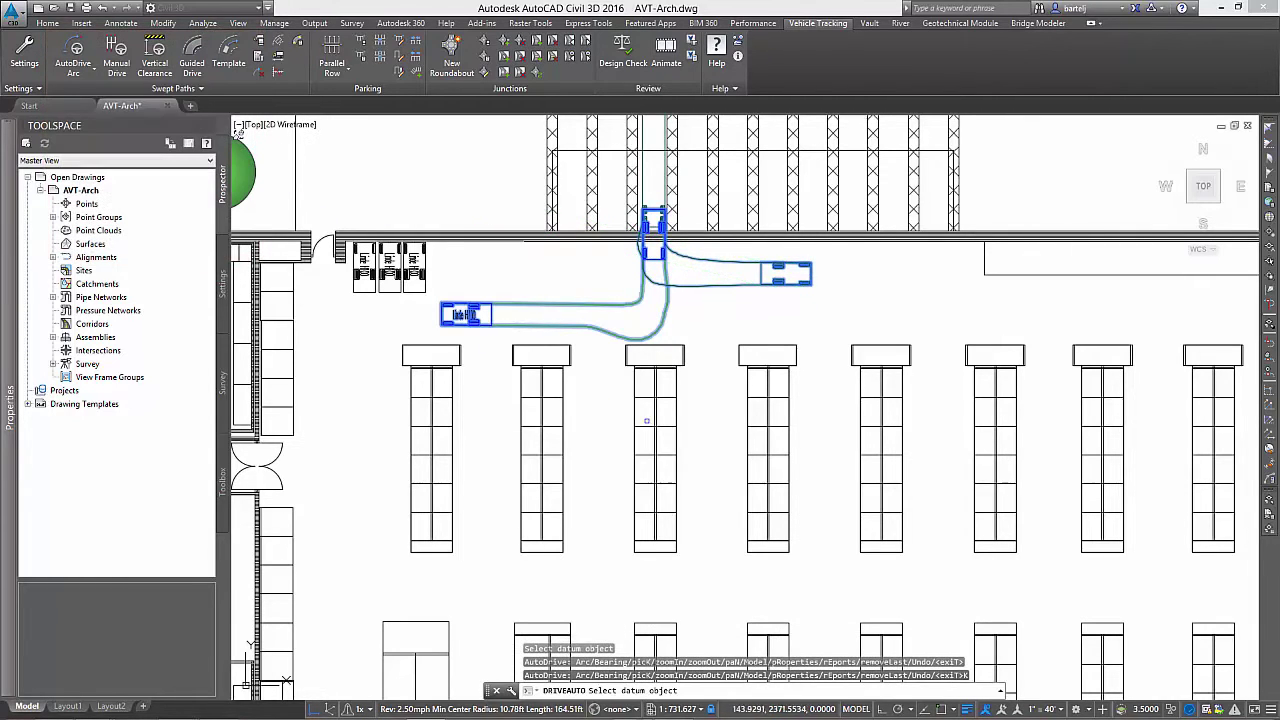
click(679, 421)
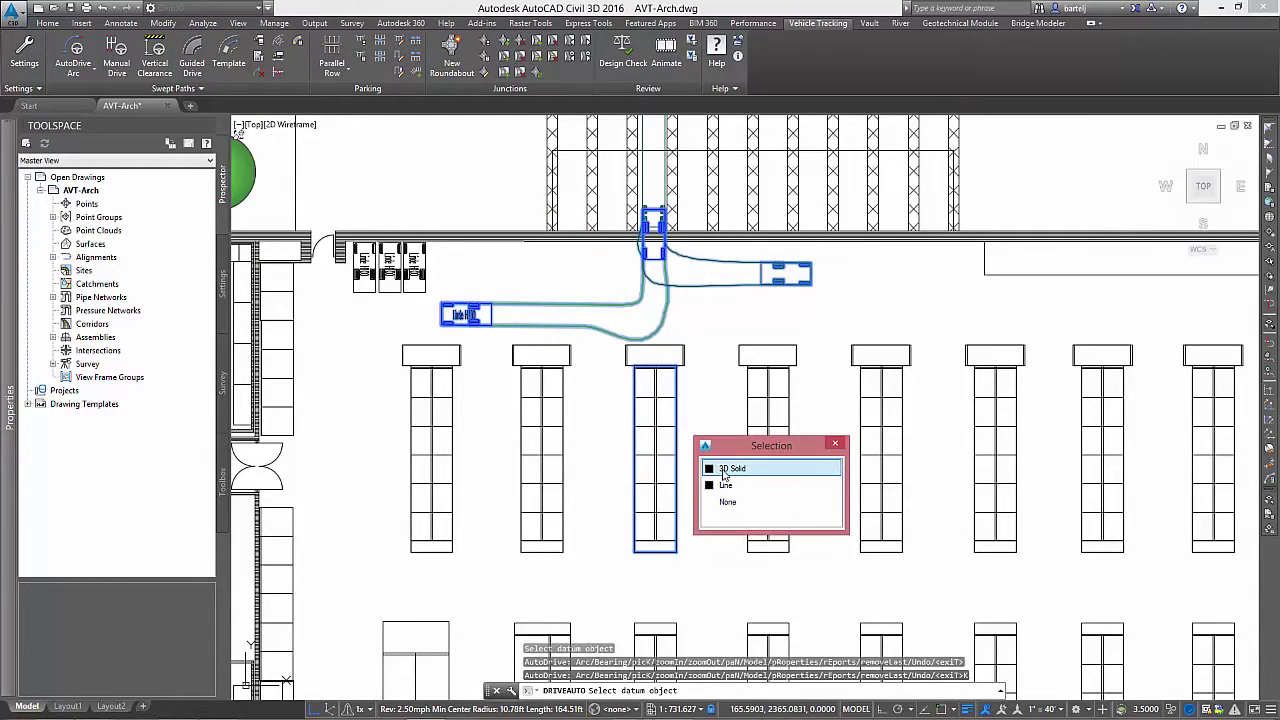
click(726, 487)
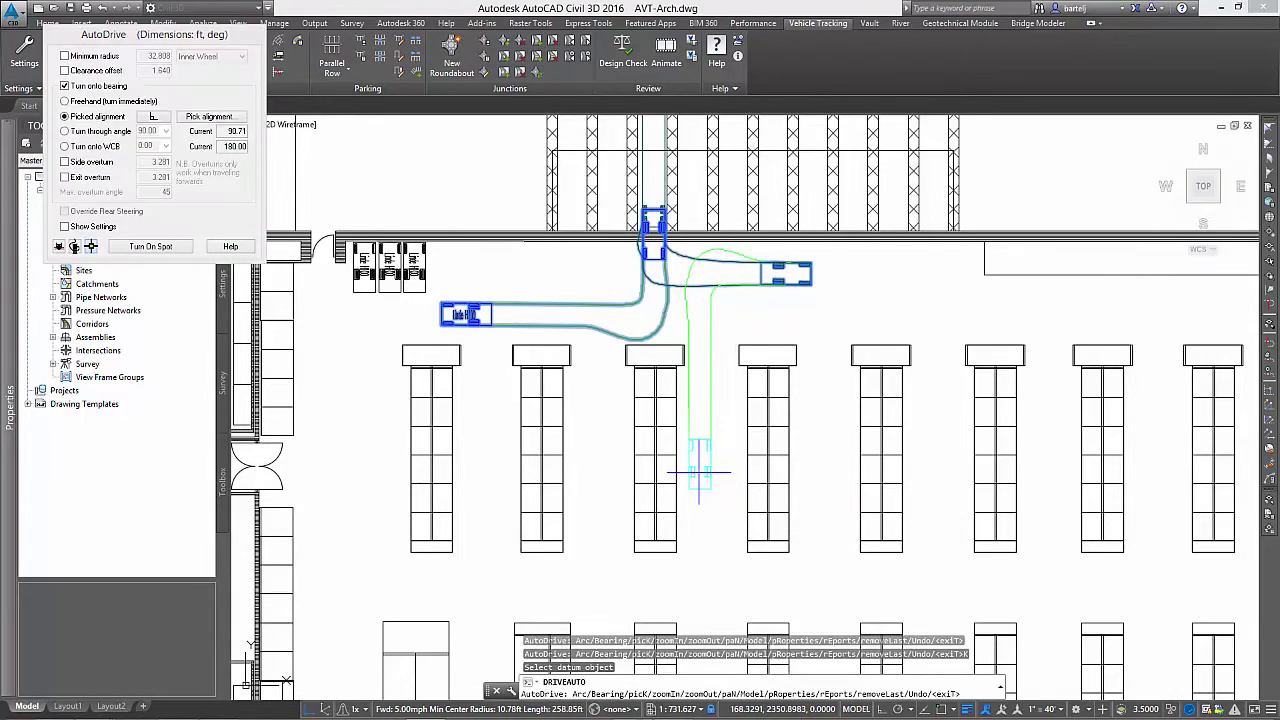
click(698, 432)
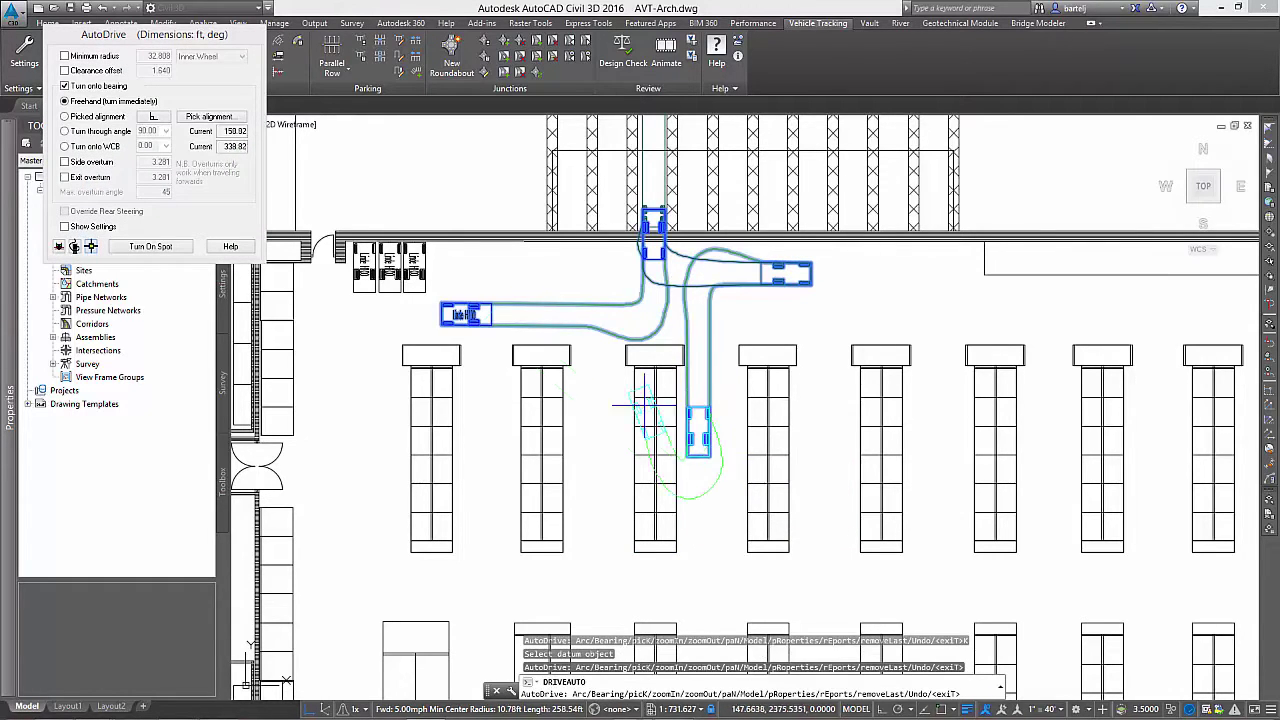
- Turn the forklift right at the aisle's lower end and pick the rack edge for the final leg
click(190, 118)
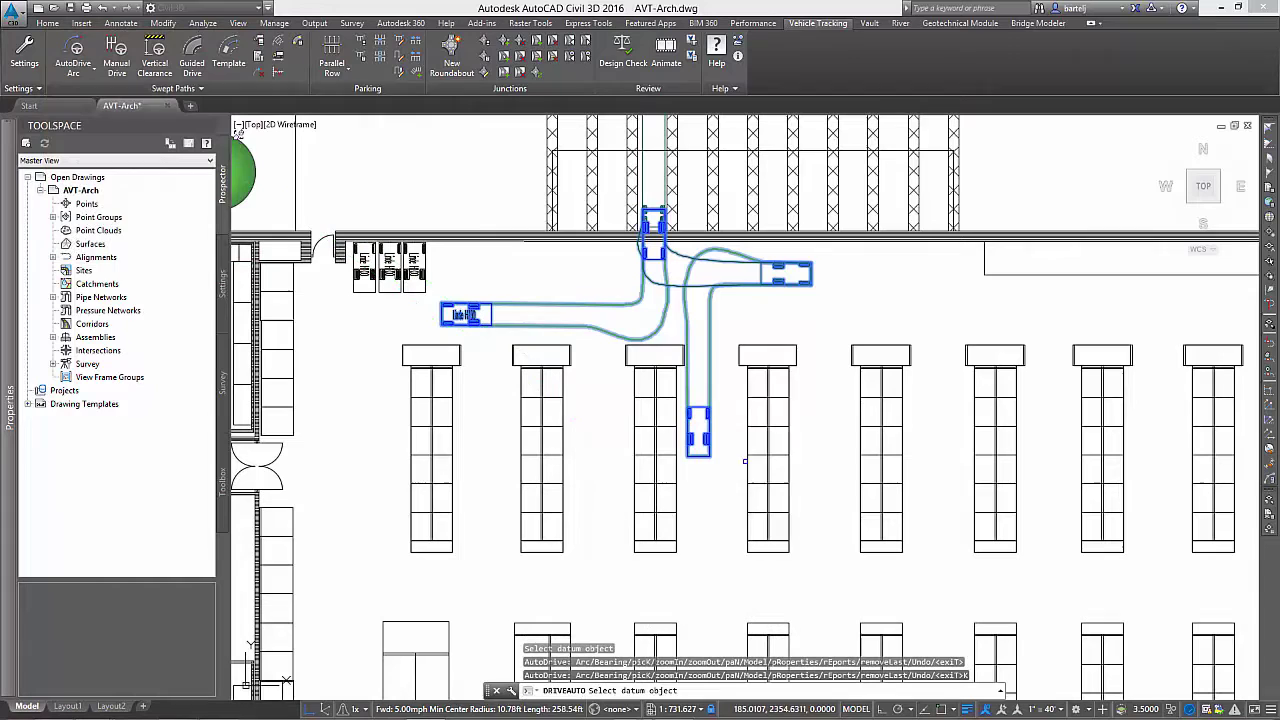
click(400, 238)
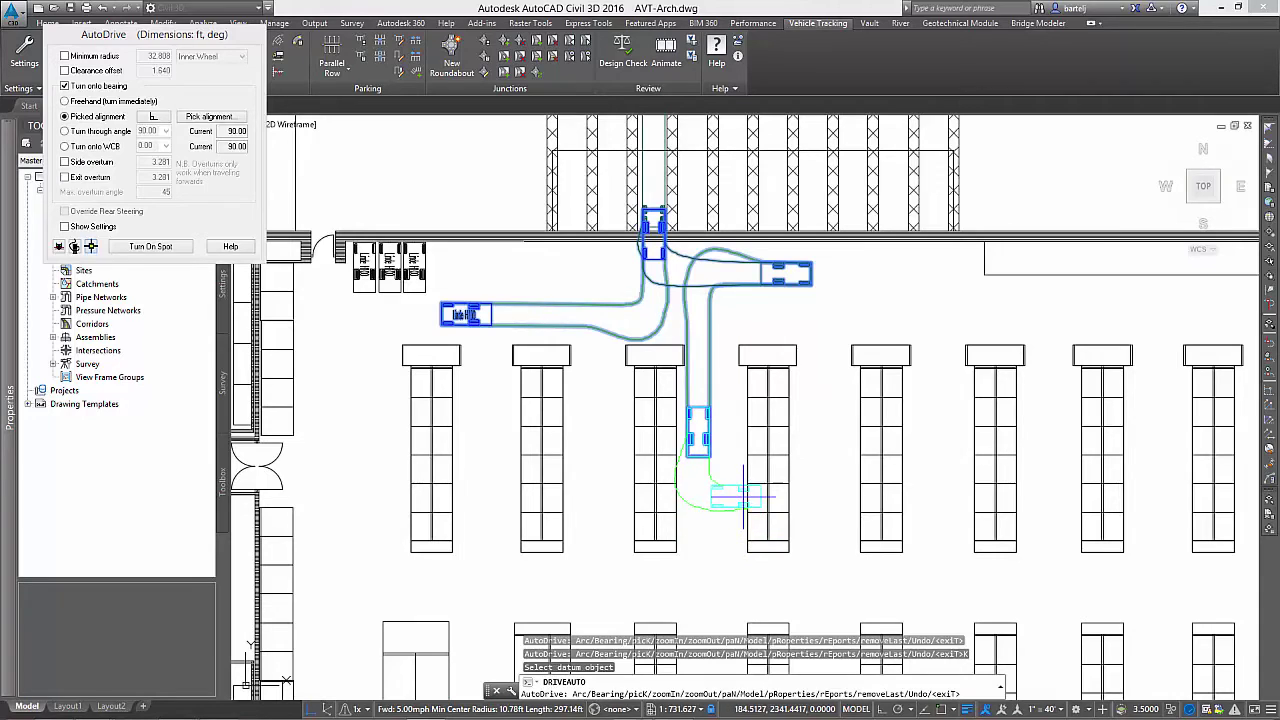
click(740, 497)
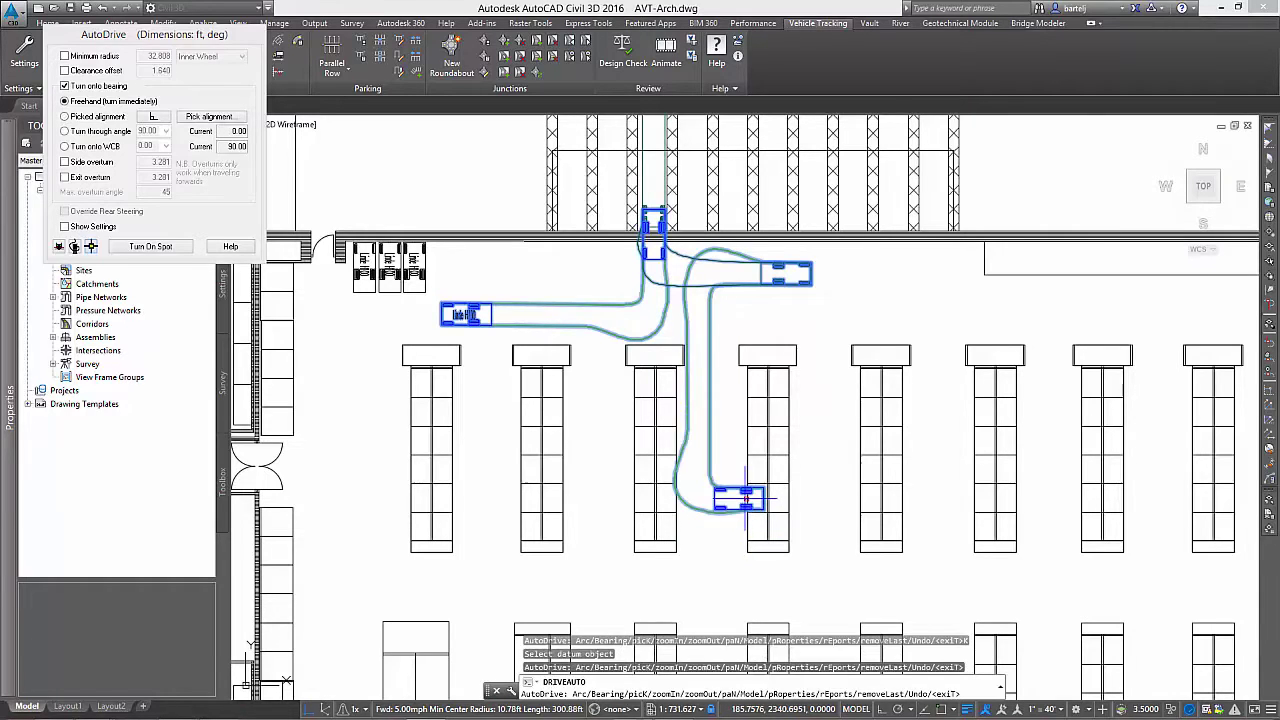
click(205, 117)
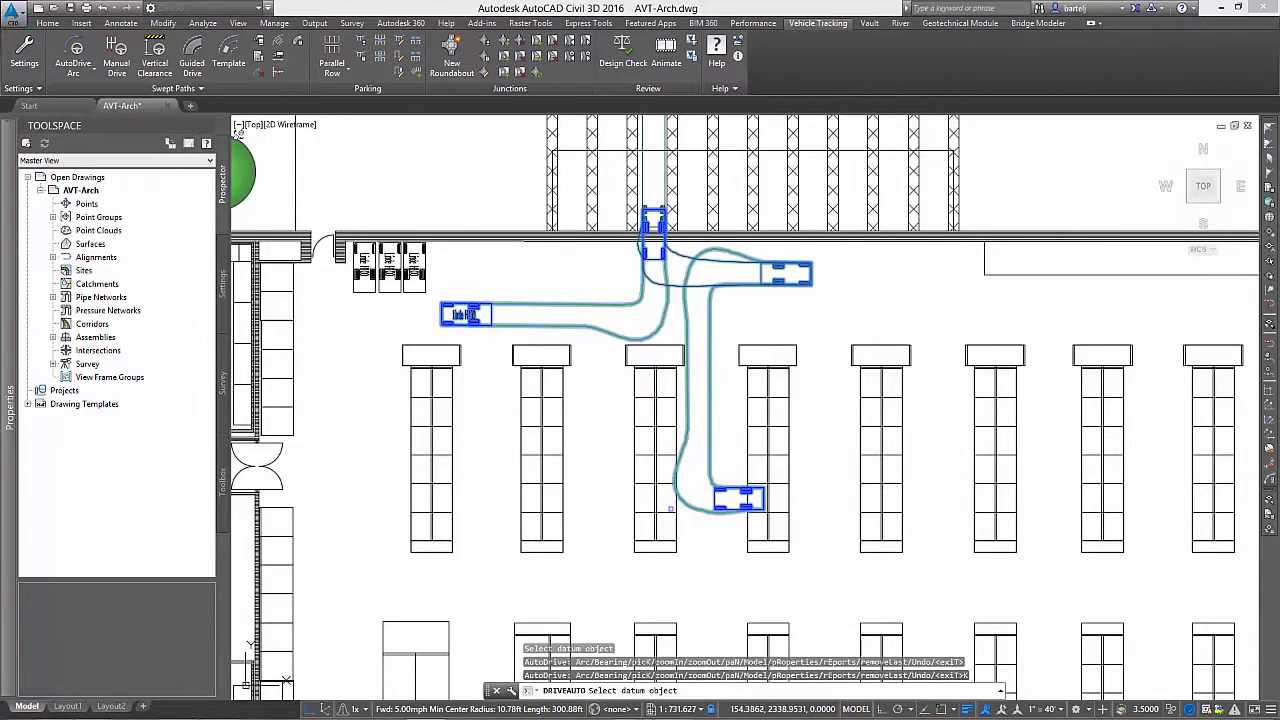
click(679, 525)
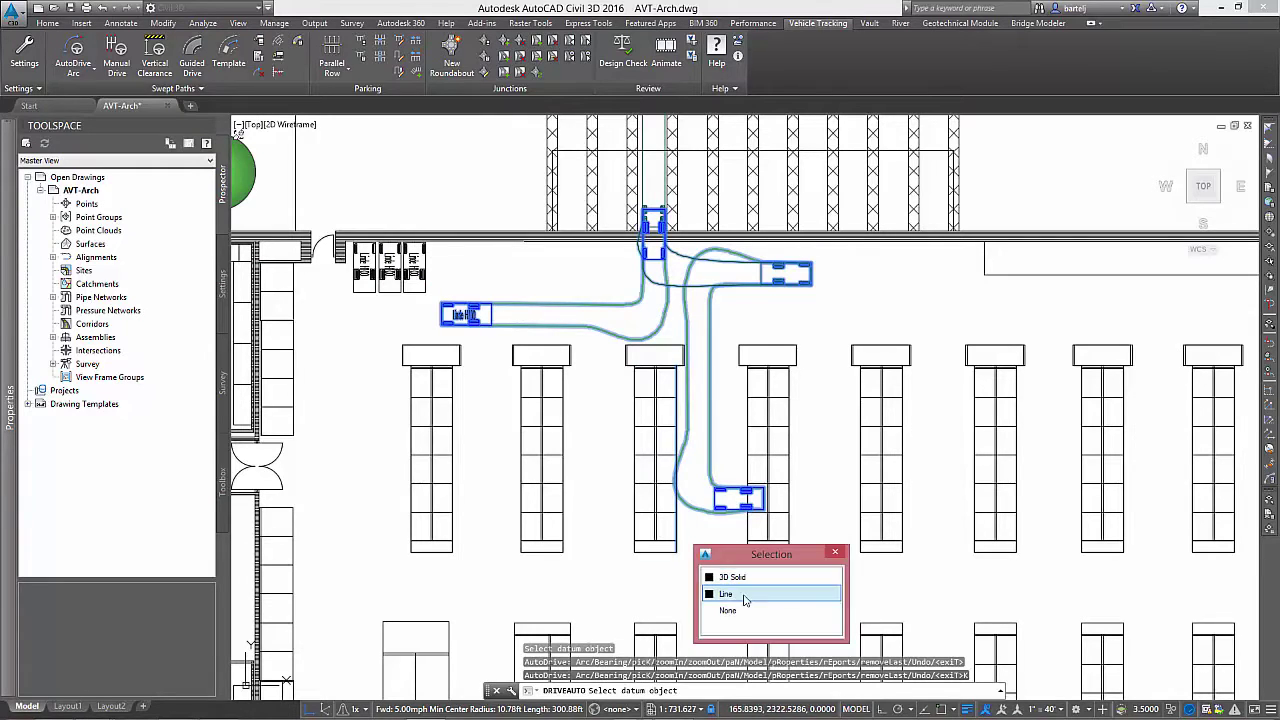
- Use the rack Line as the final guide and finish the forklift drive
click(745, 600)
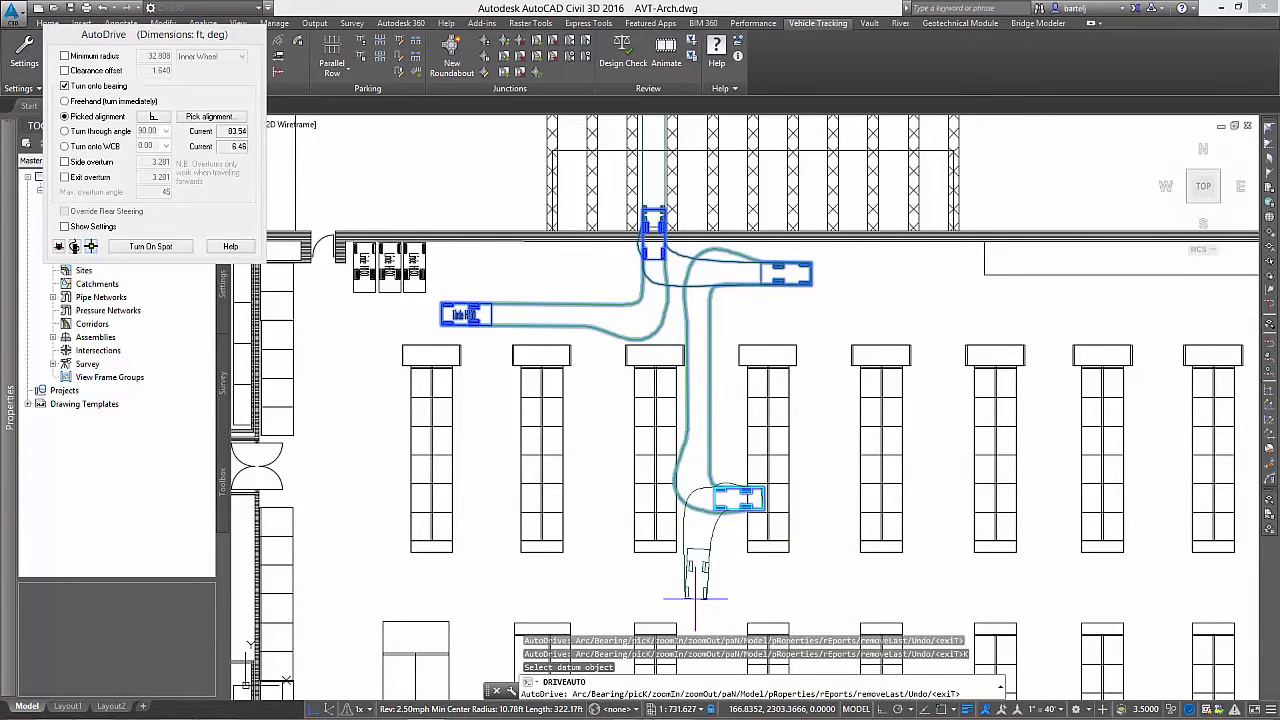
key(Return)
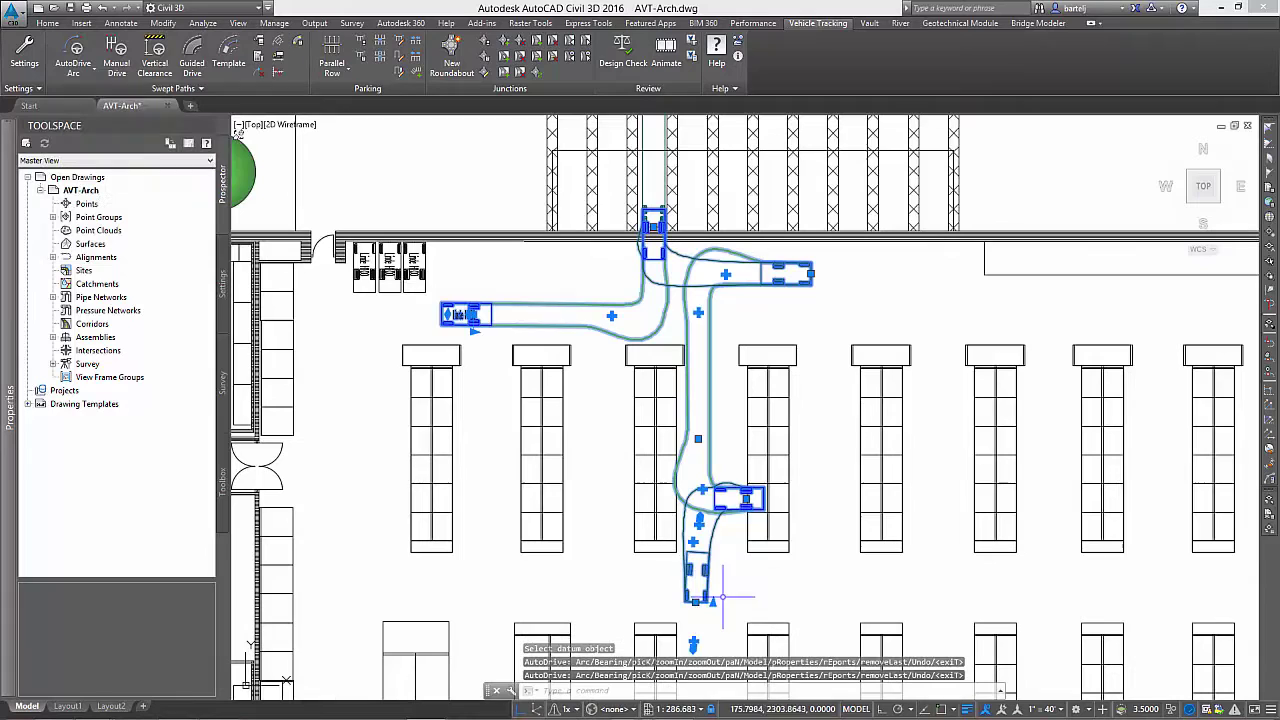
scroll(719, 457, up, 2)
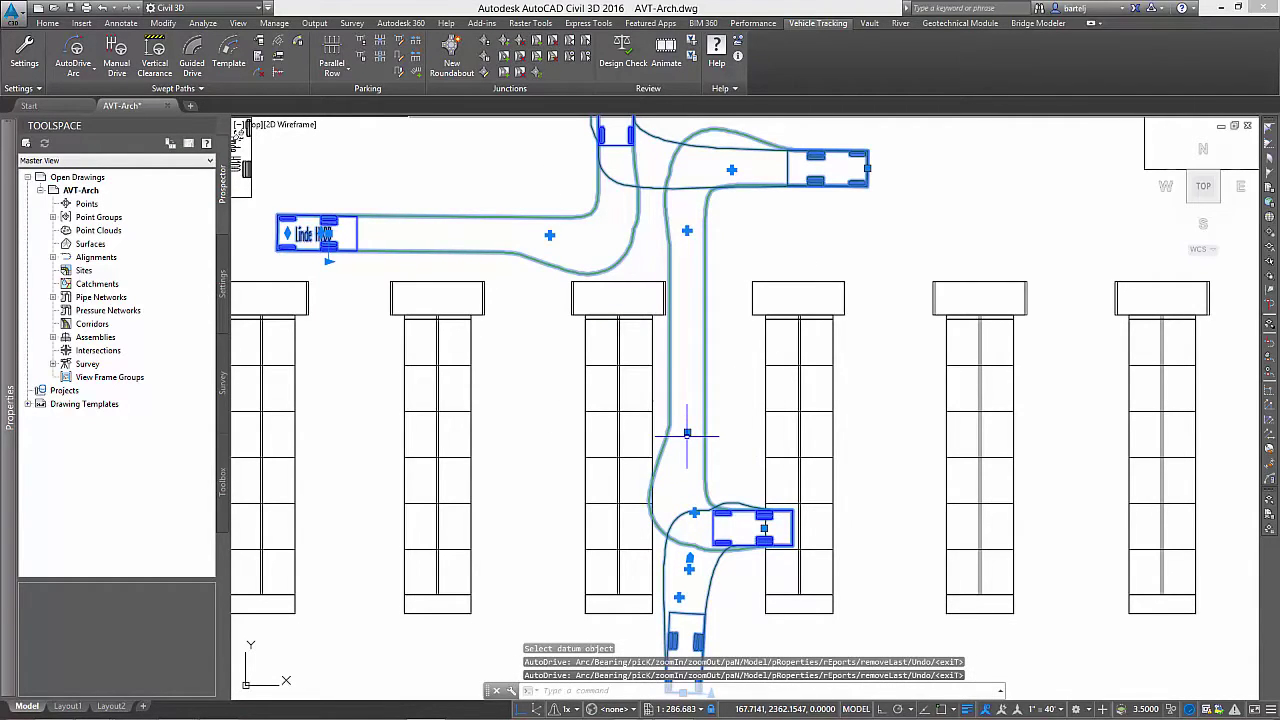
click(687, 432)
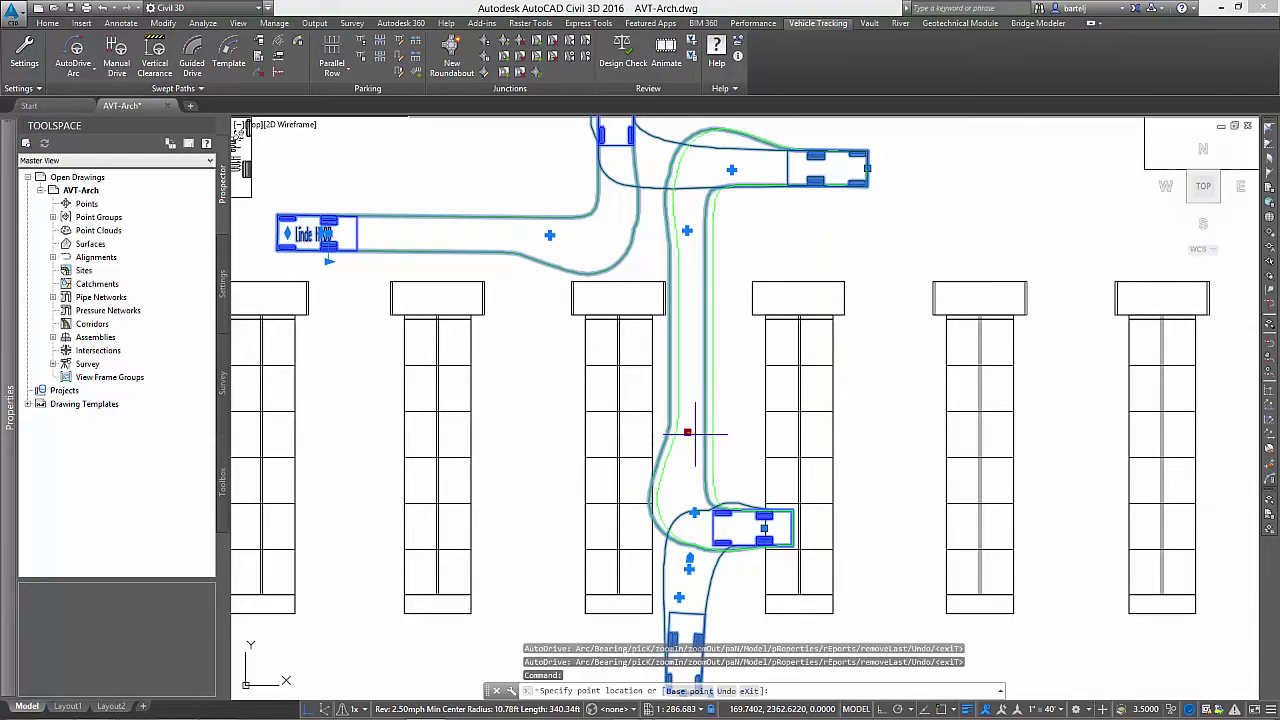
click(695, 434)
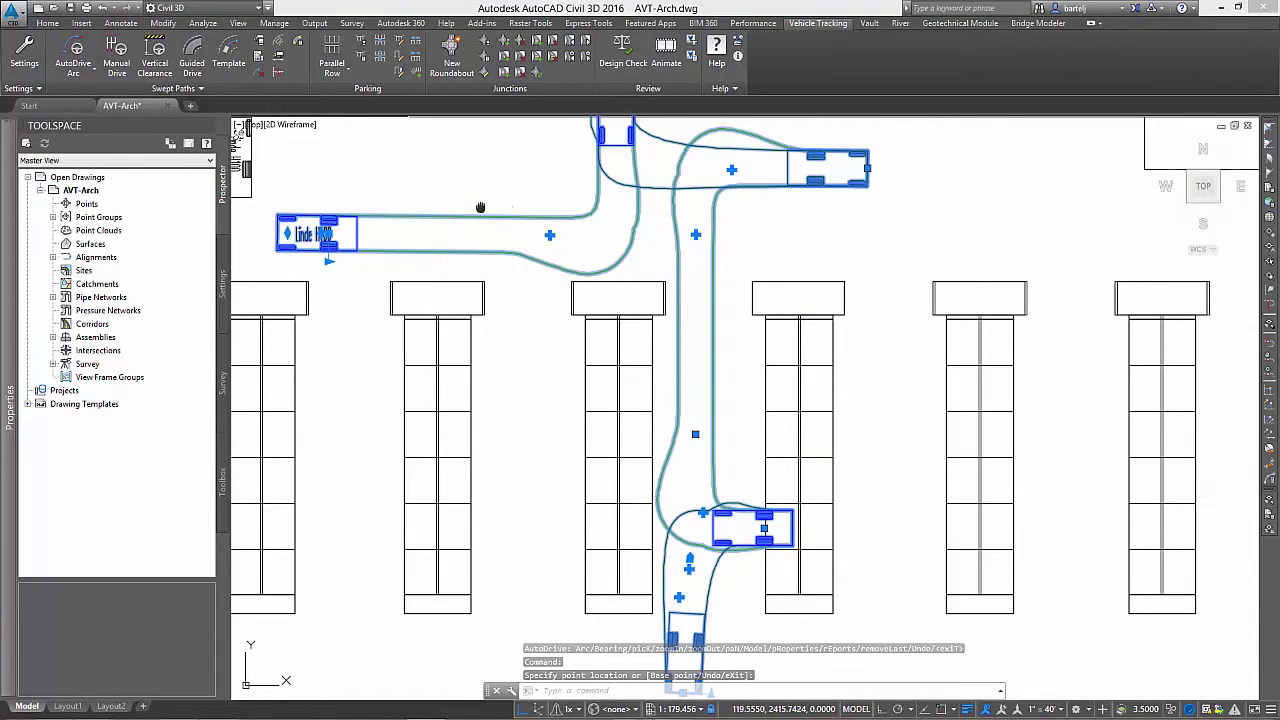
- Stretch the end of the wall leg farther right and view the whole forklift path
middle_drag(480, 206, 485, 307)
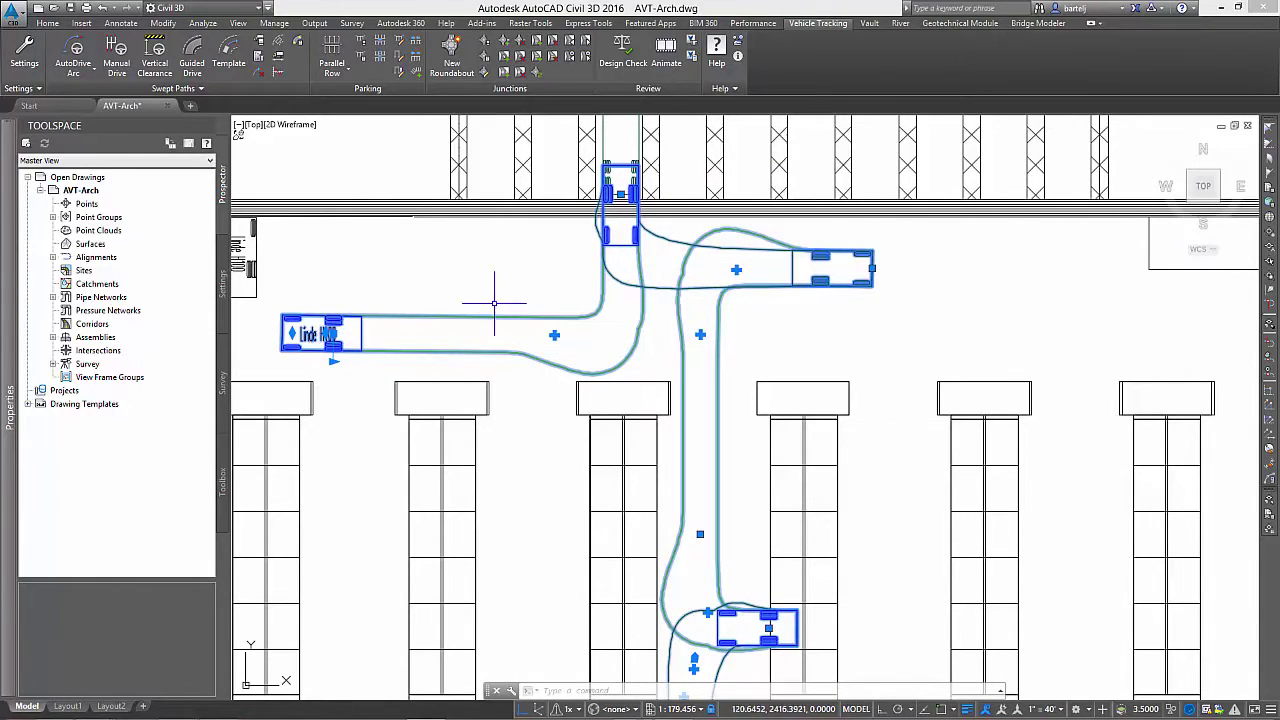
click(872, 268)
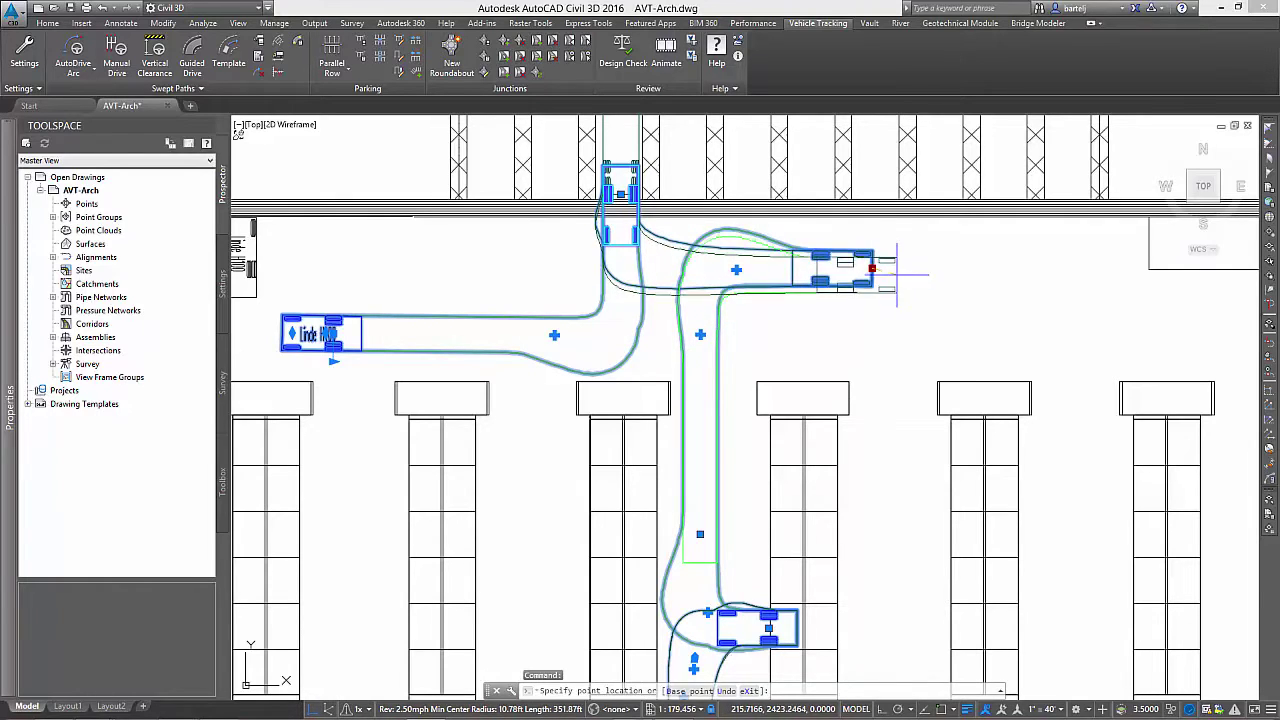
click(897, 295)
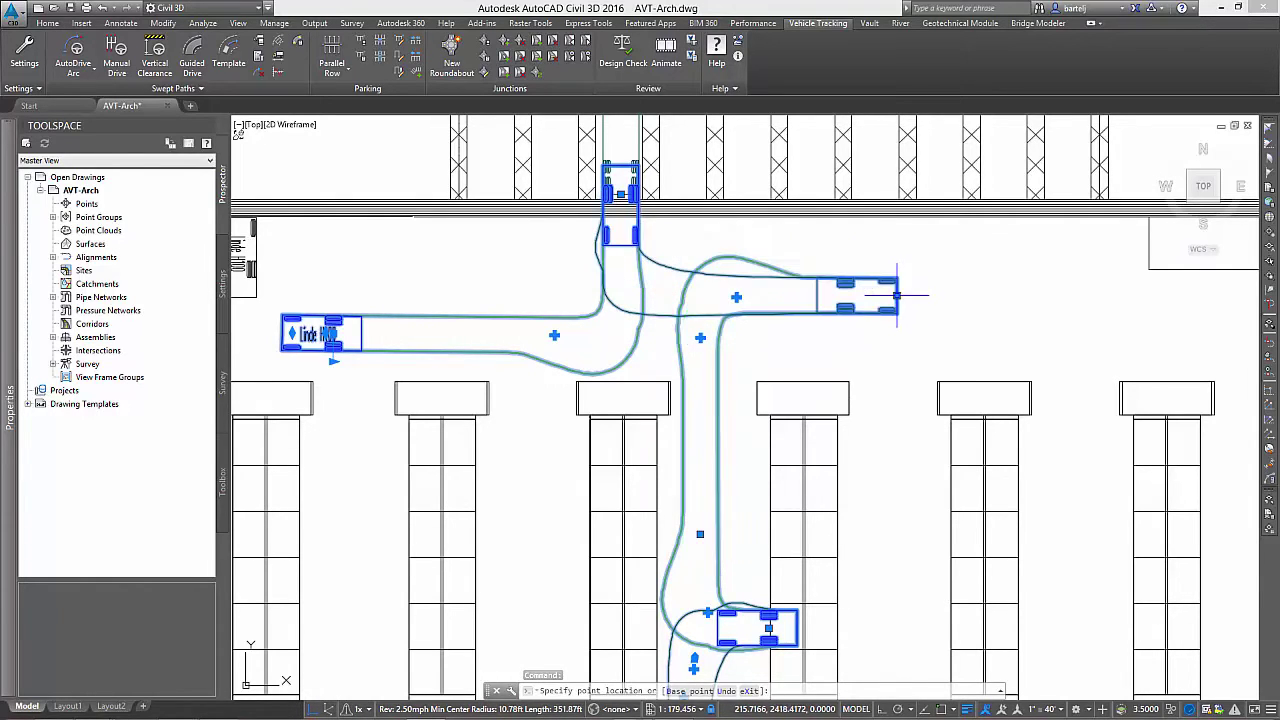
scroll(257, 200, down, 2)
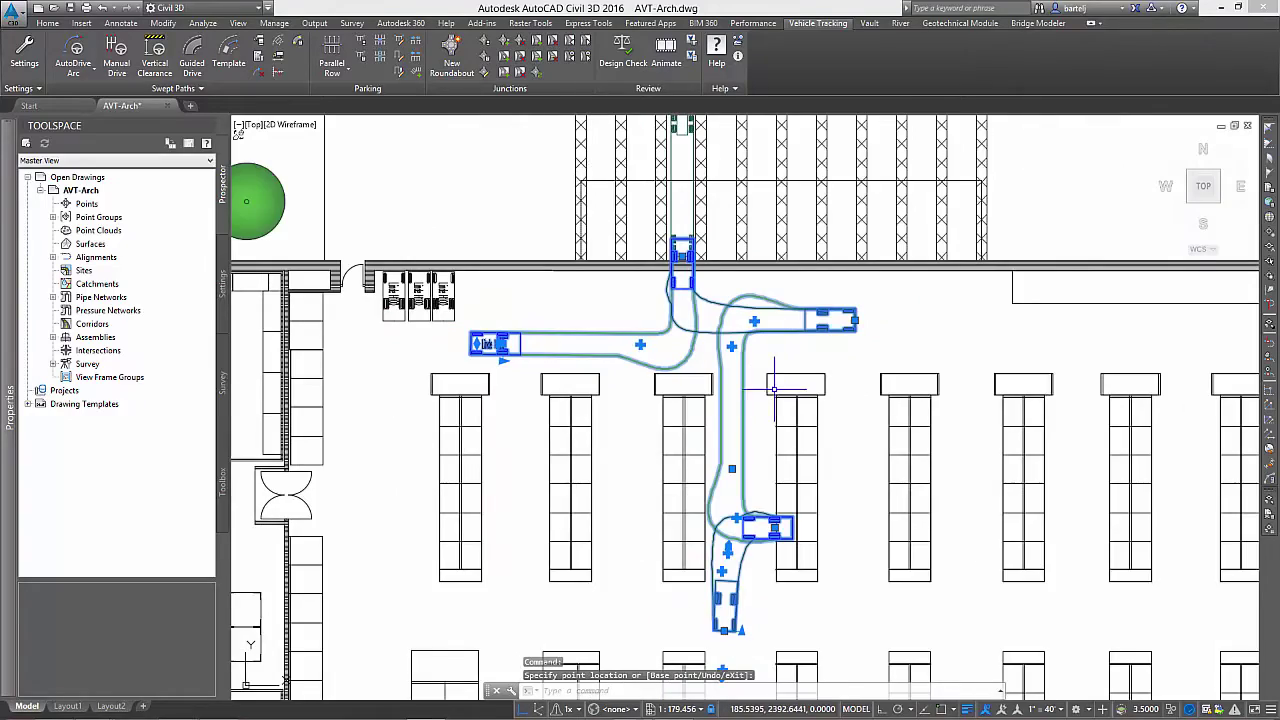
middle_drag(780, 400, 714, 271)
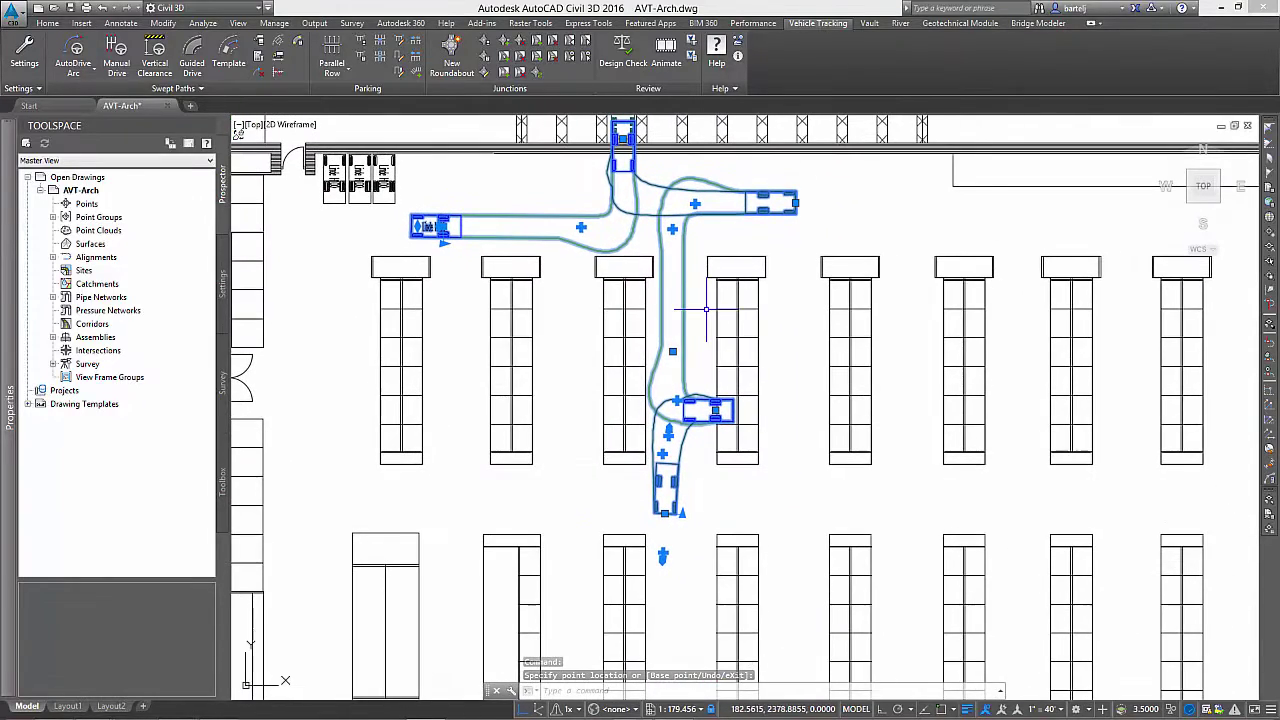
middle_drag(706, 309, 708, 326)
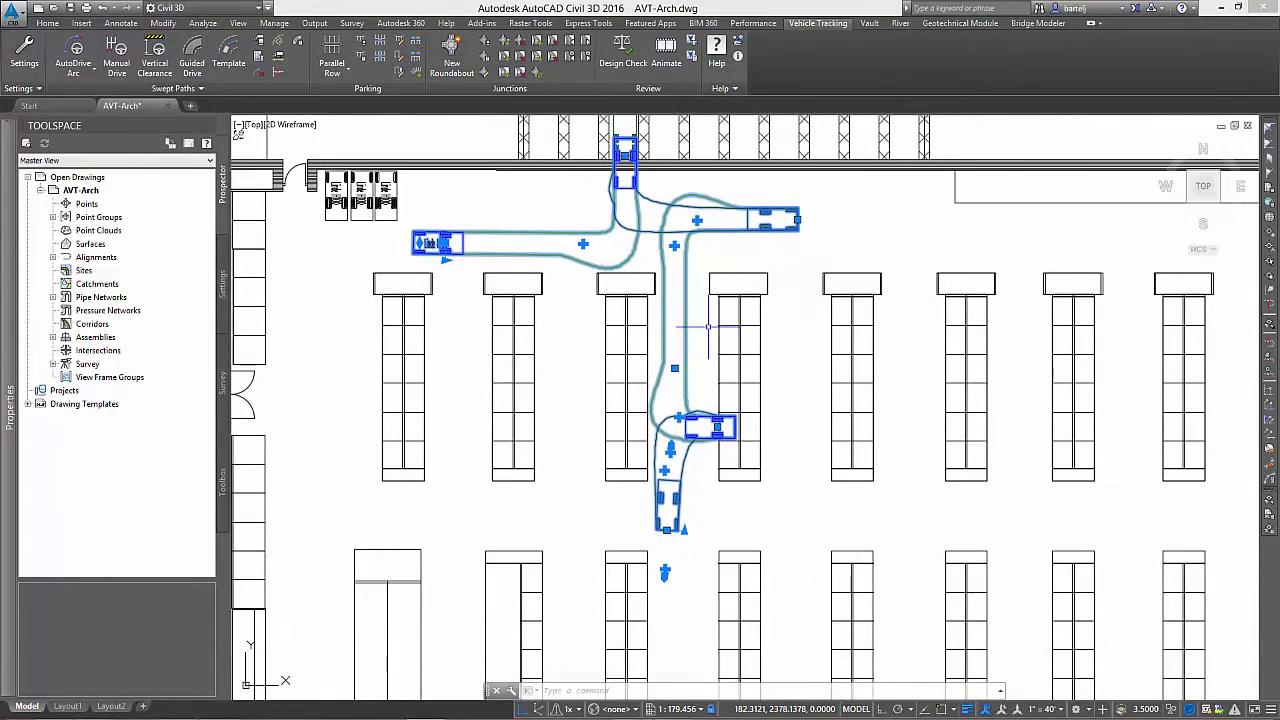
- Scrub the forklift partway along its path, then reopen the animation with the swept path selected
click(665, 52)
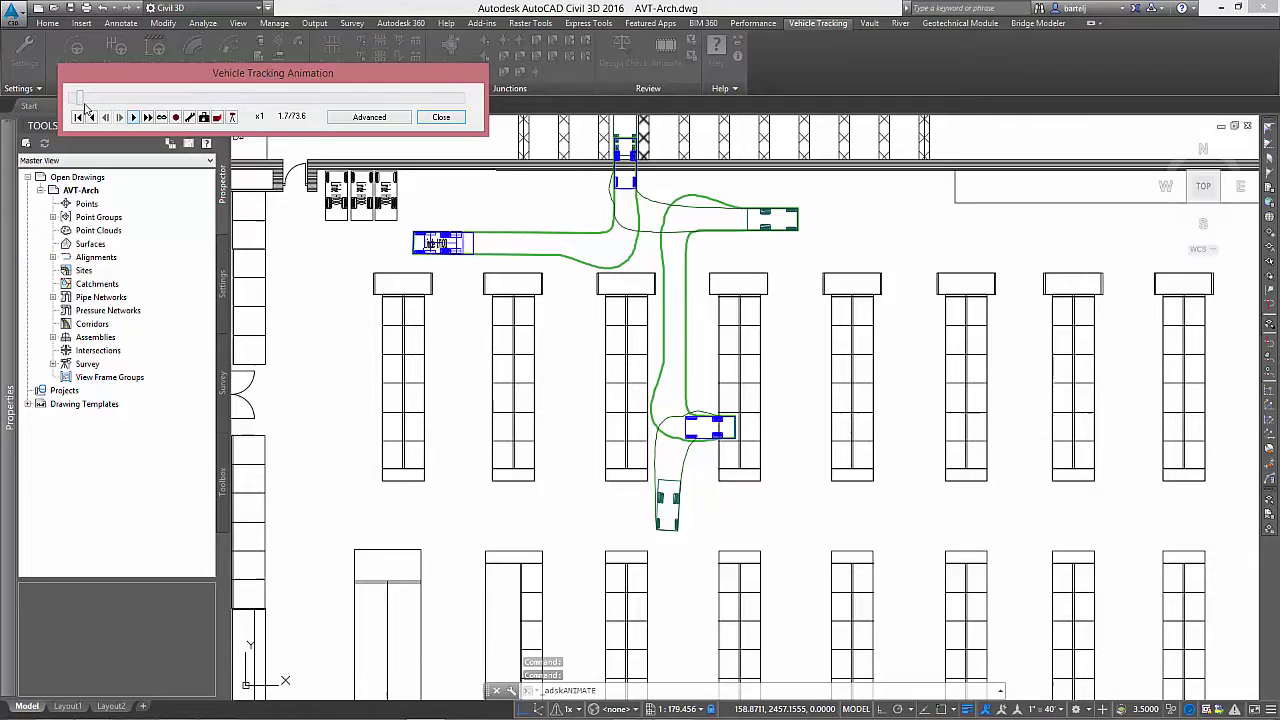
drag(97, 104, 170, 158)
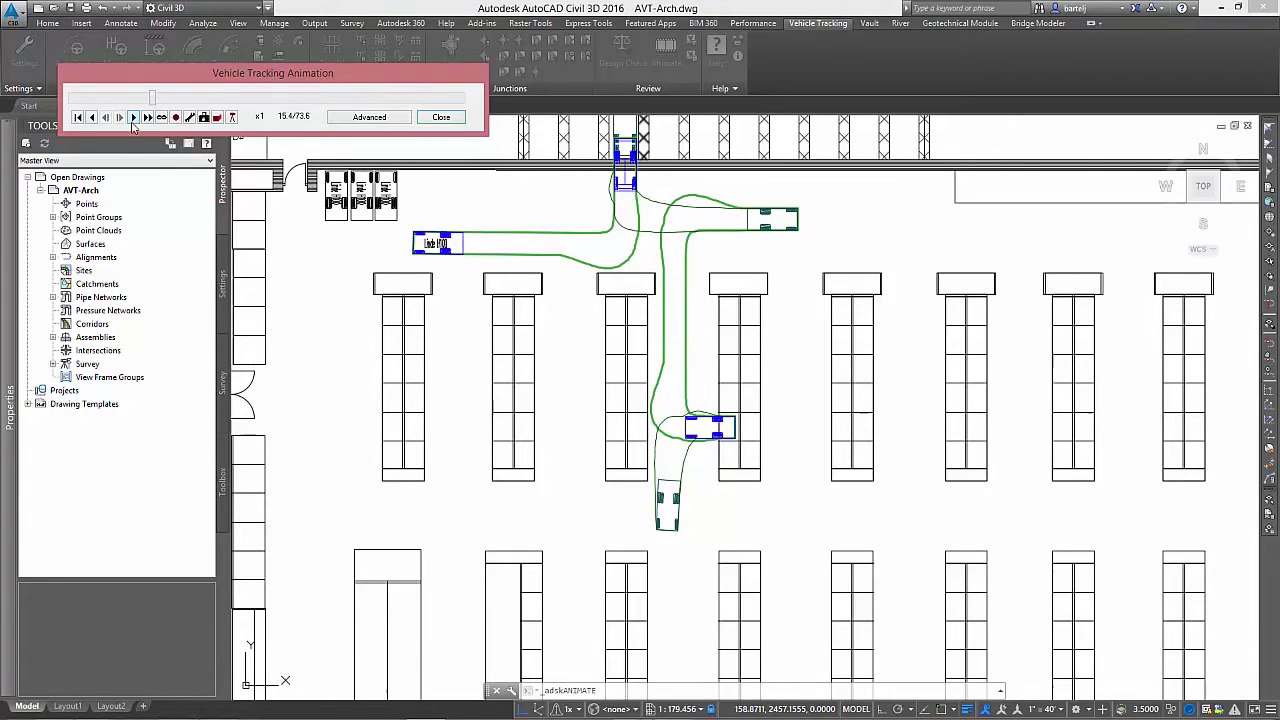
click(440, 118)
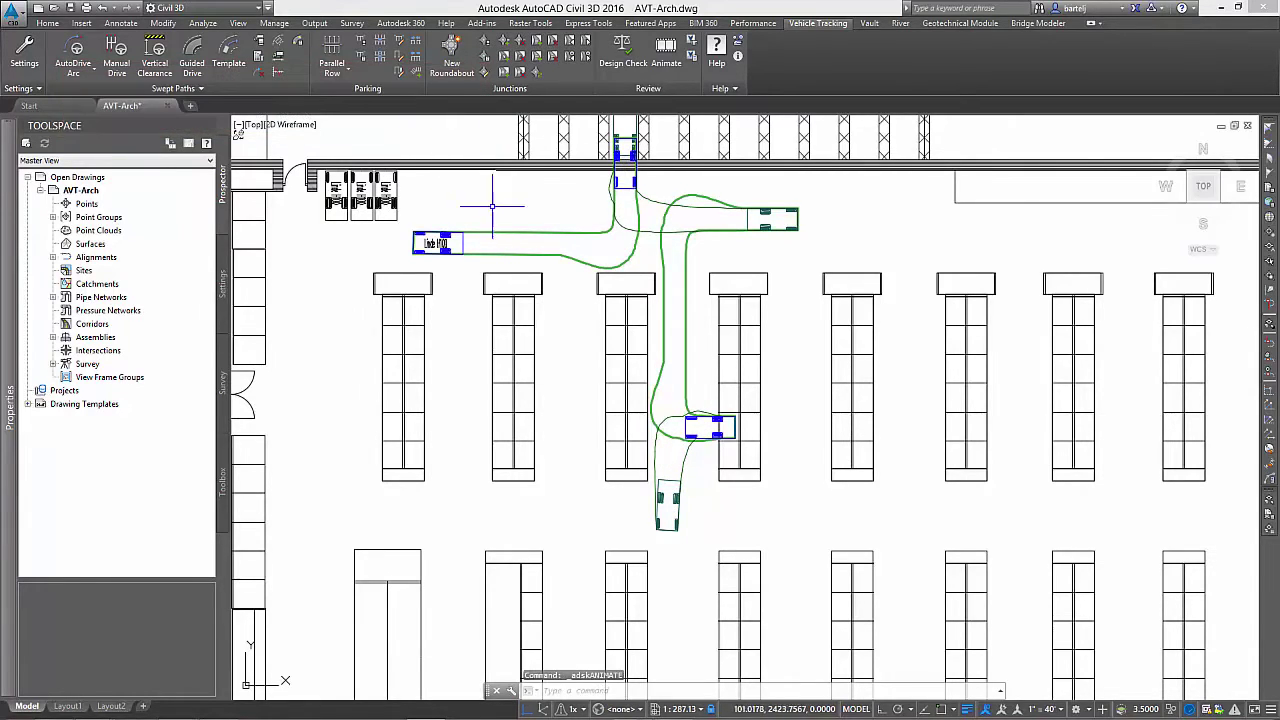
click(519, 226)
click(665, 55)
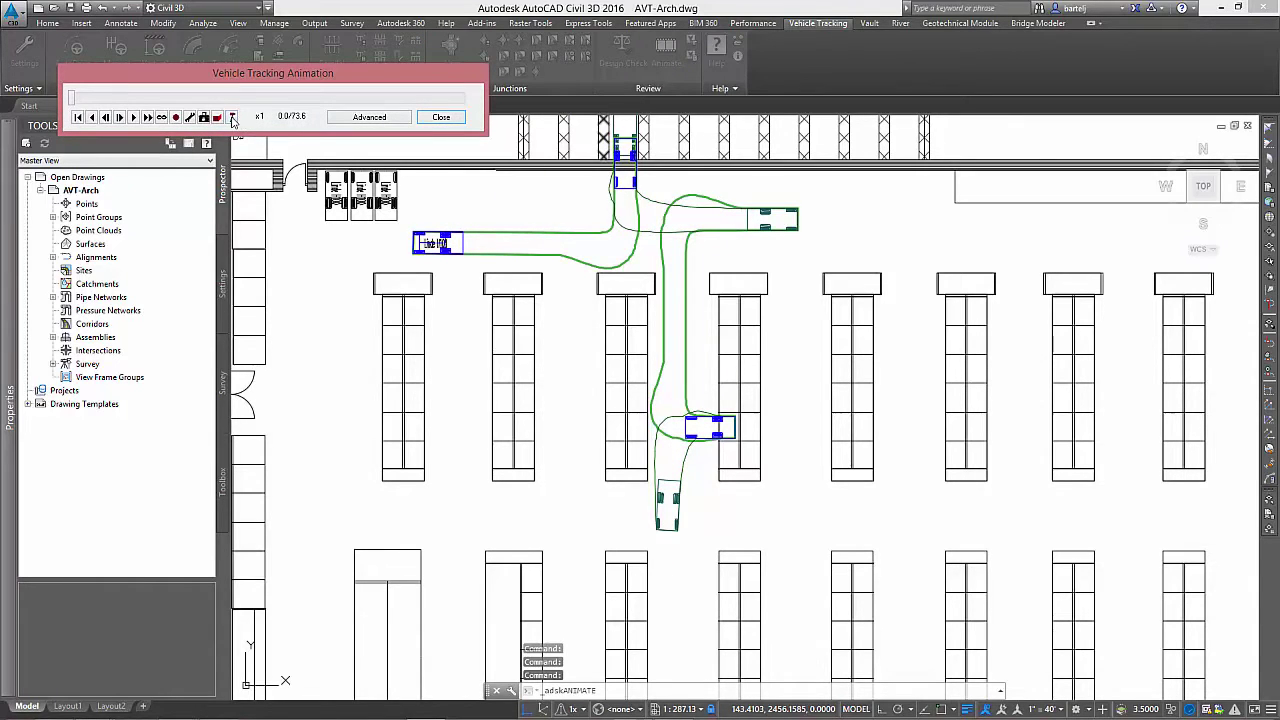
- Play the forklift animation with swept paths hidden, adjusting the tracking camera's side, back and height
click(232, 118)
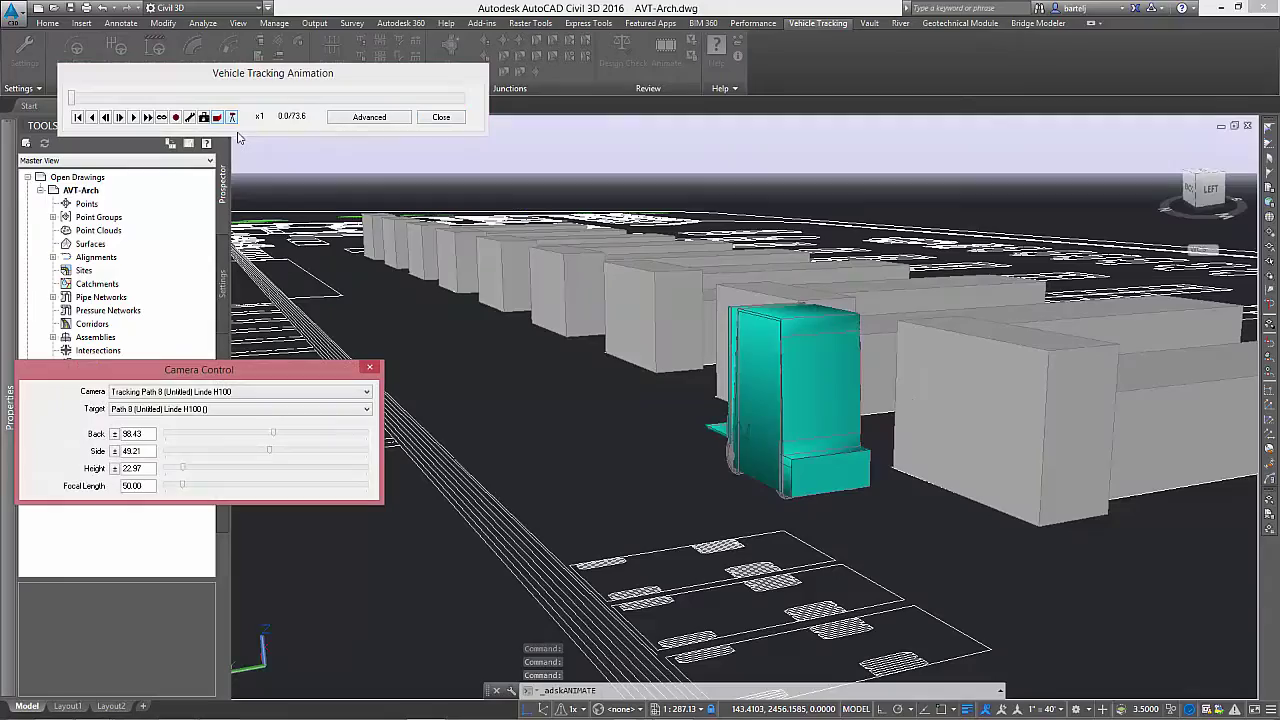
click(134, 118)
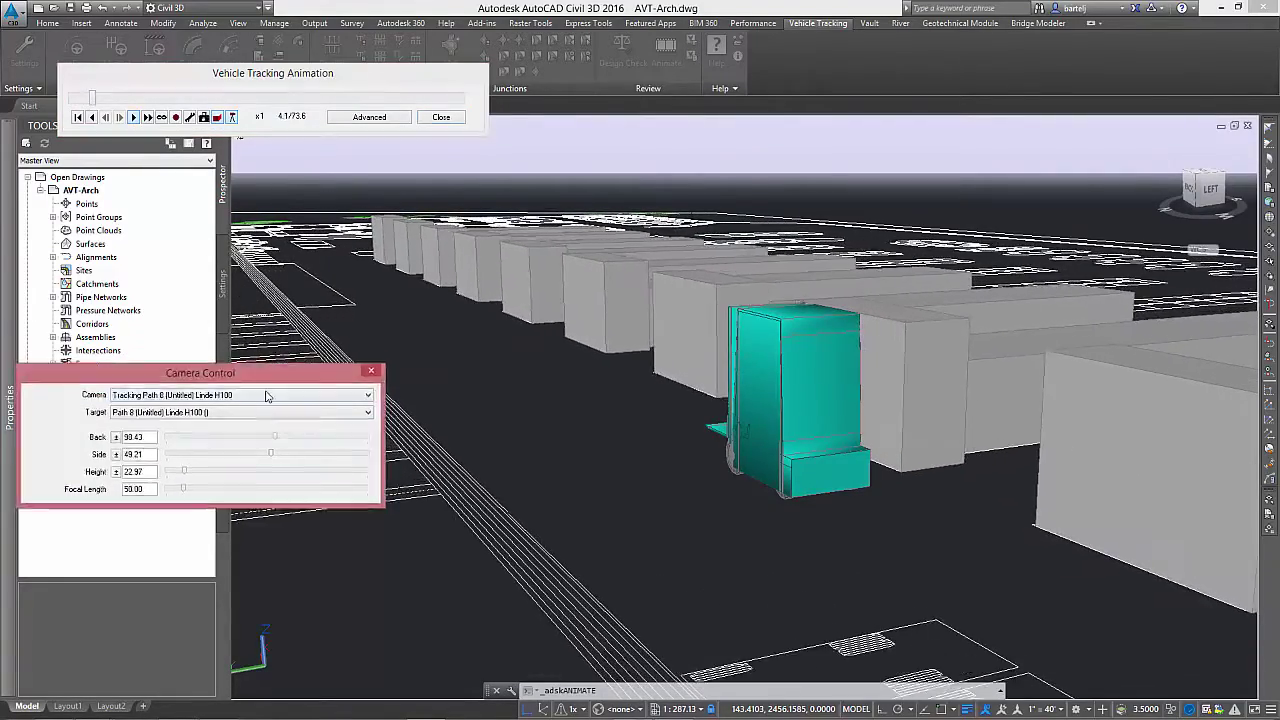
drag(240, 369, 273, 539)
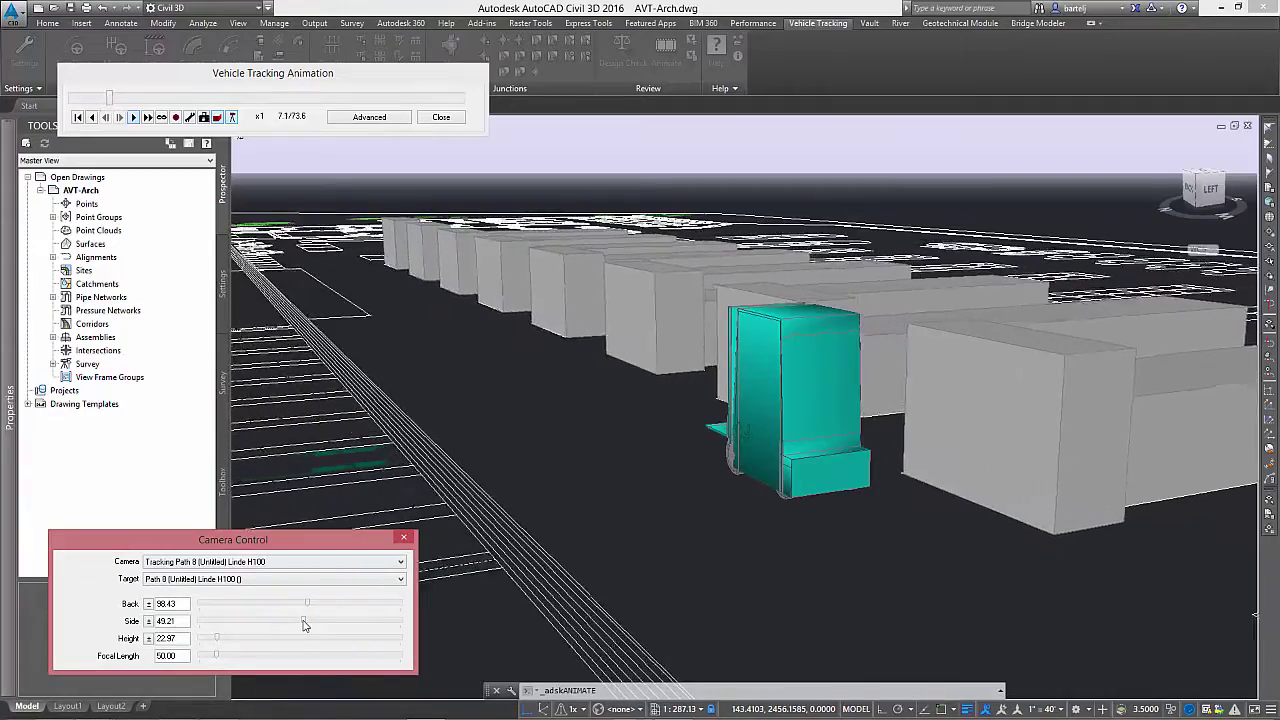
drag(303, 620, 306, 625)
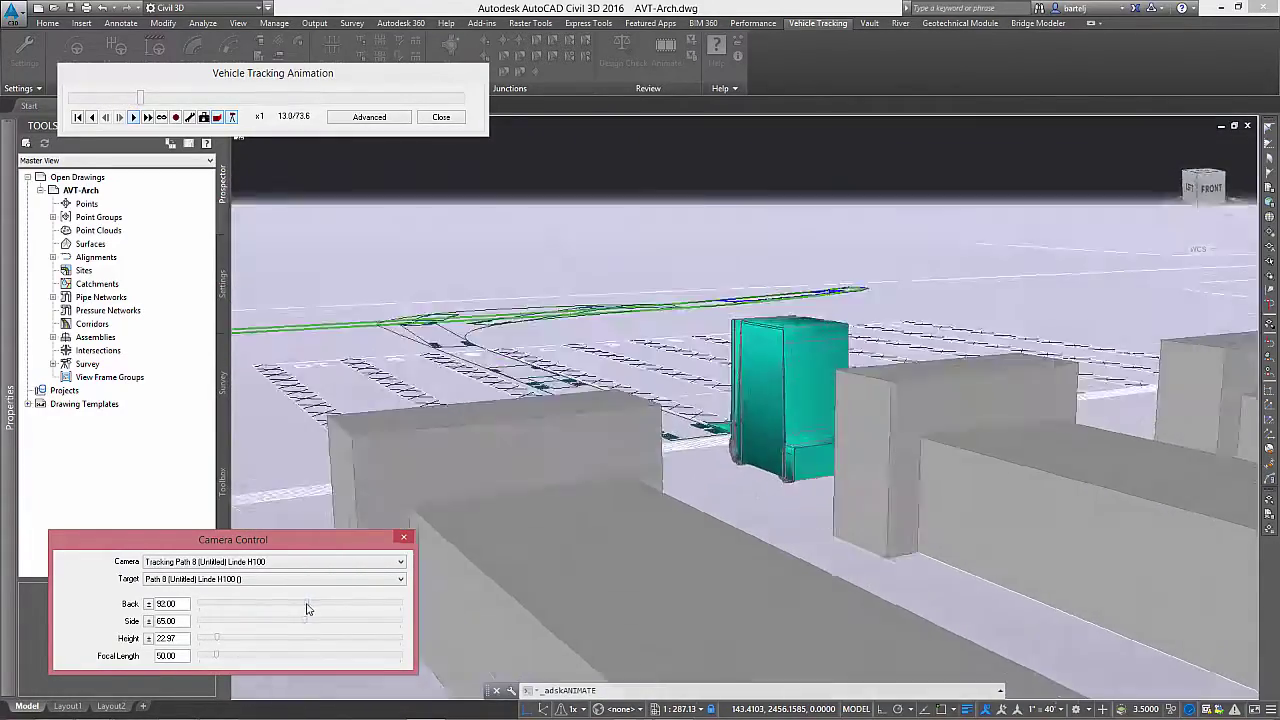
drag(308, 606, 303, 608)
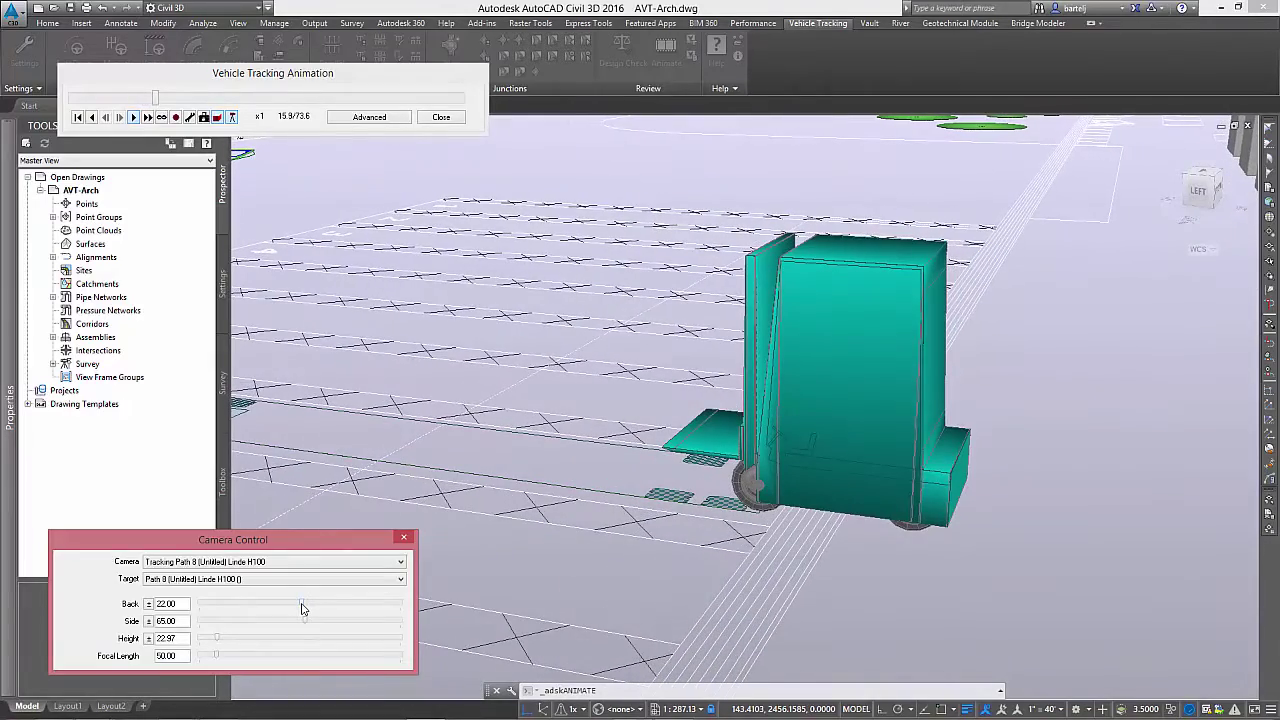
drag(304, 606, 308, 606)
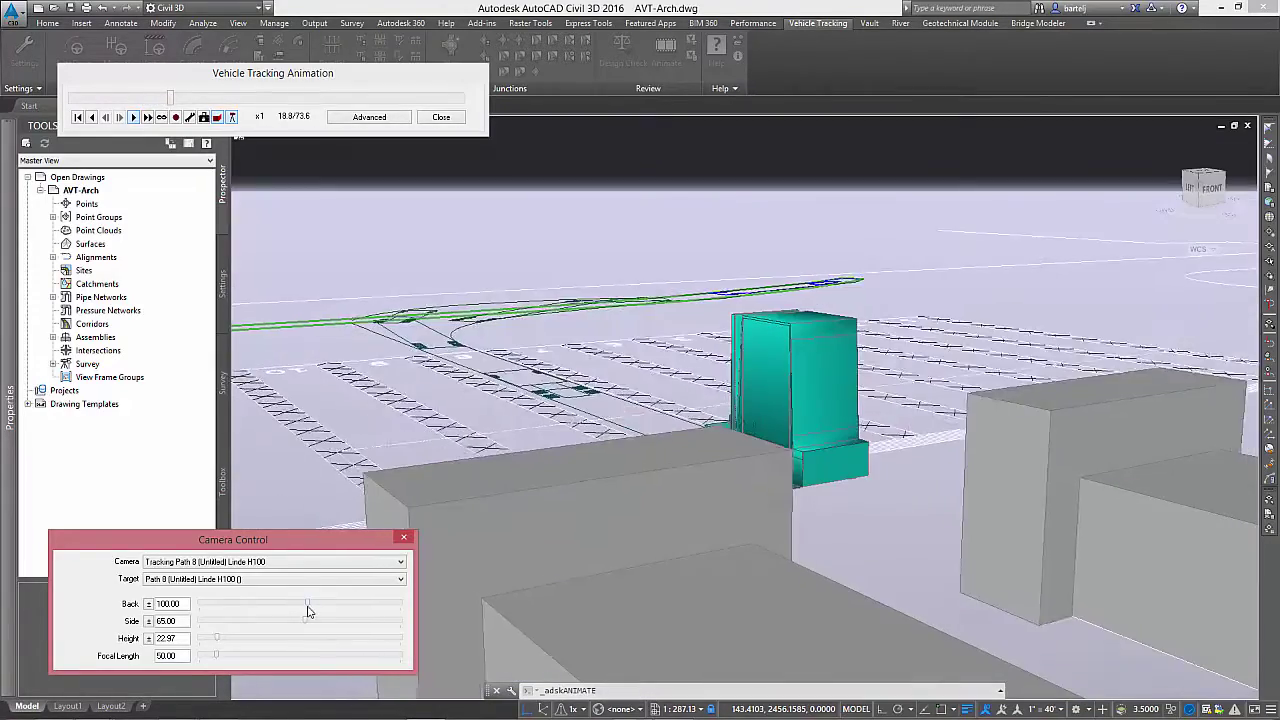
drag(216, 637, 243, 646)
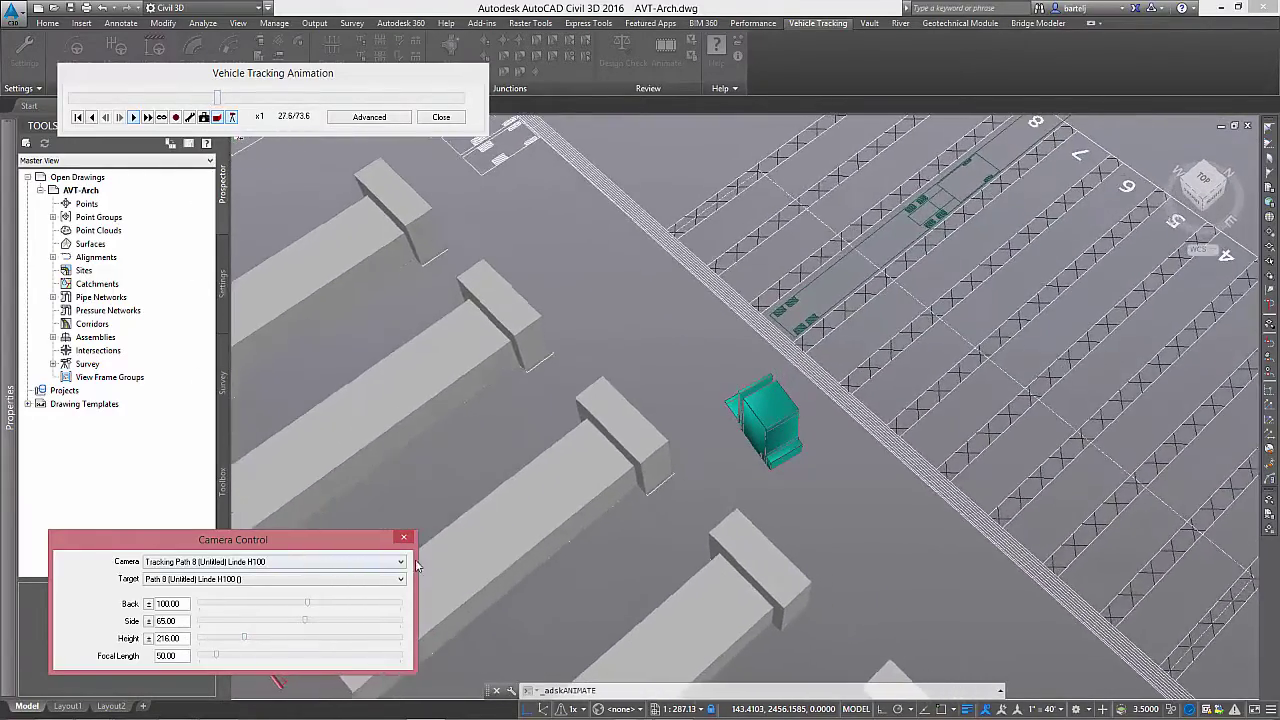
- View from the driver's eye, skip ahead, then return to Tracking Path 8 raised to height 160
click(300, 561)
click(305, 584)
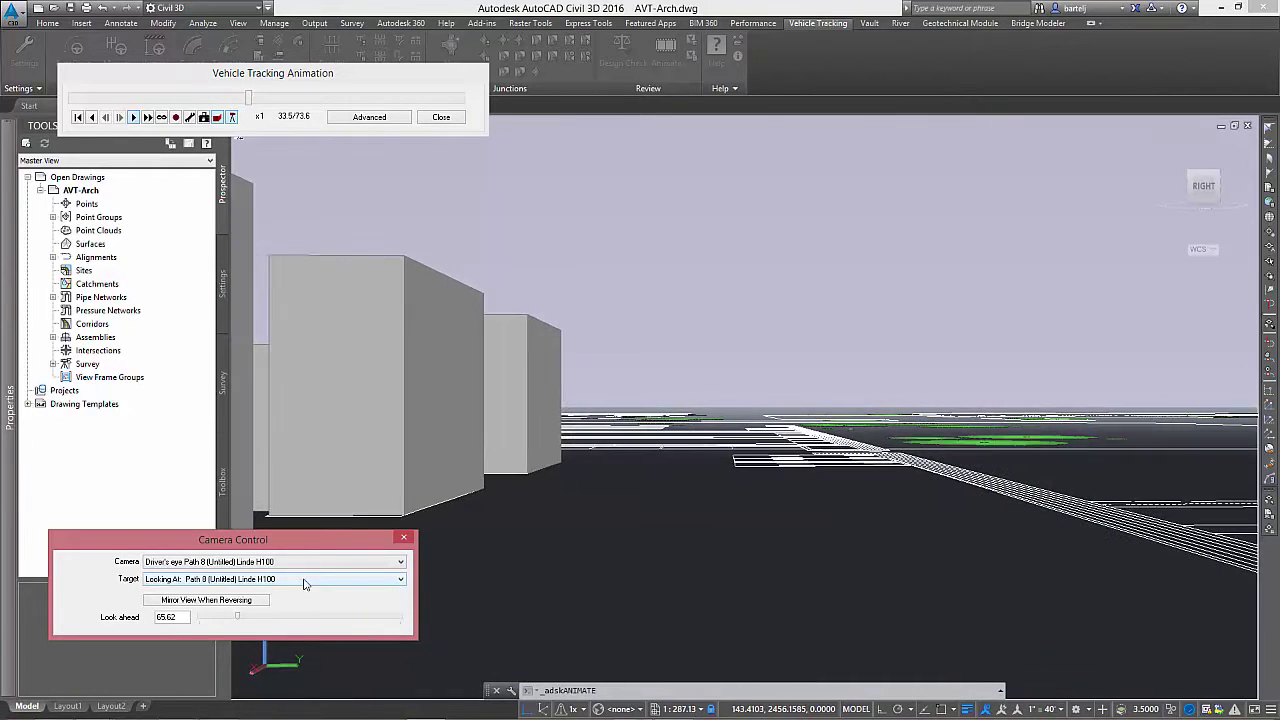
click(251, 100)
drag(263, 101, 278, 101)
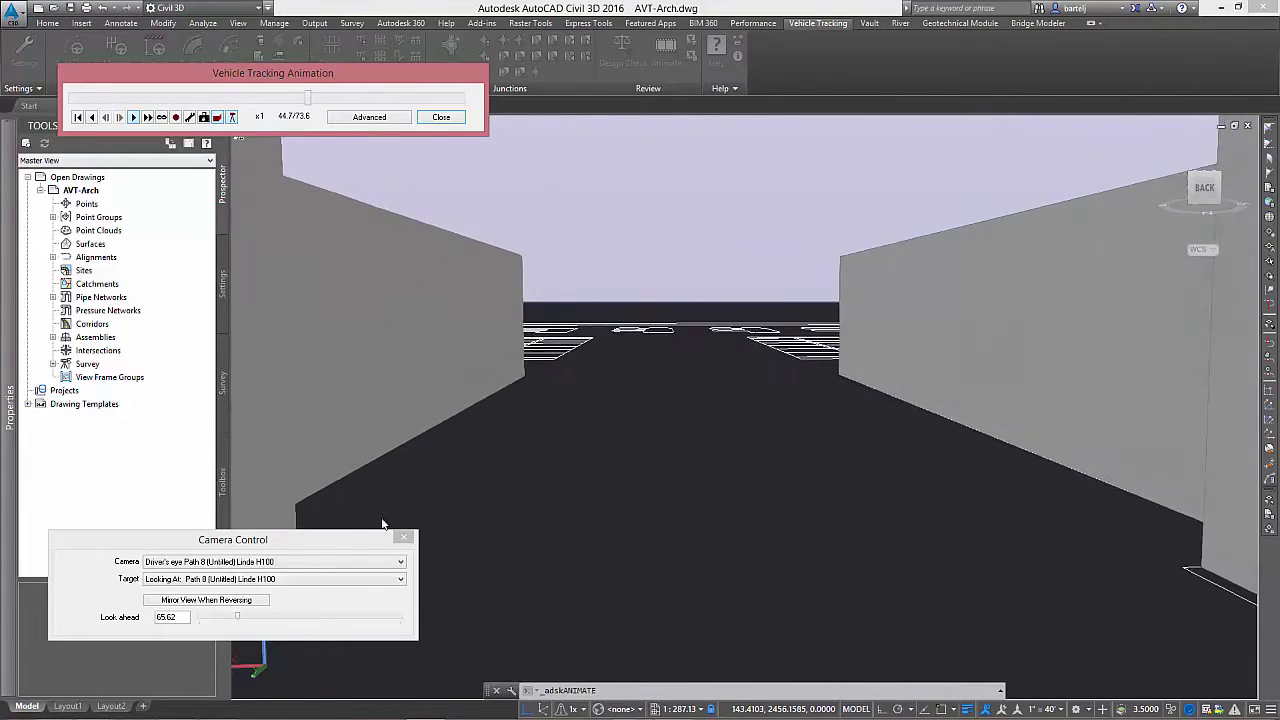
click(320, 562)
click(323, 575)
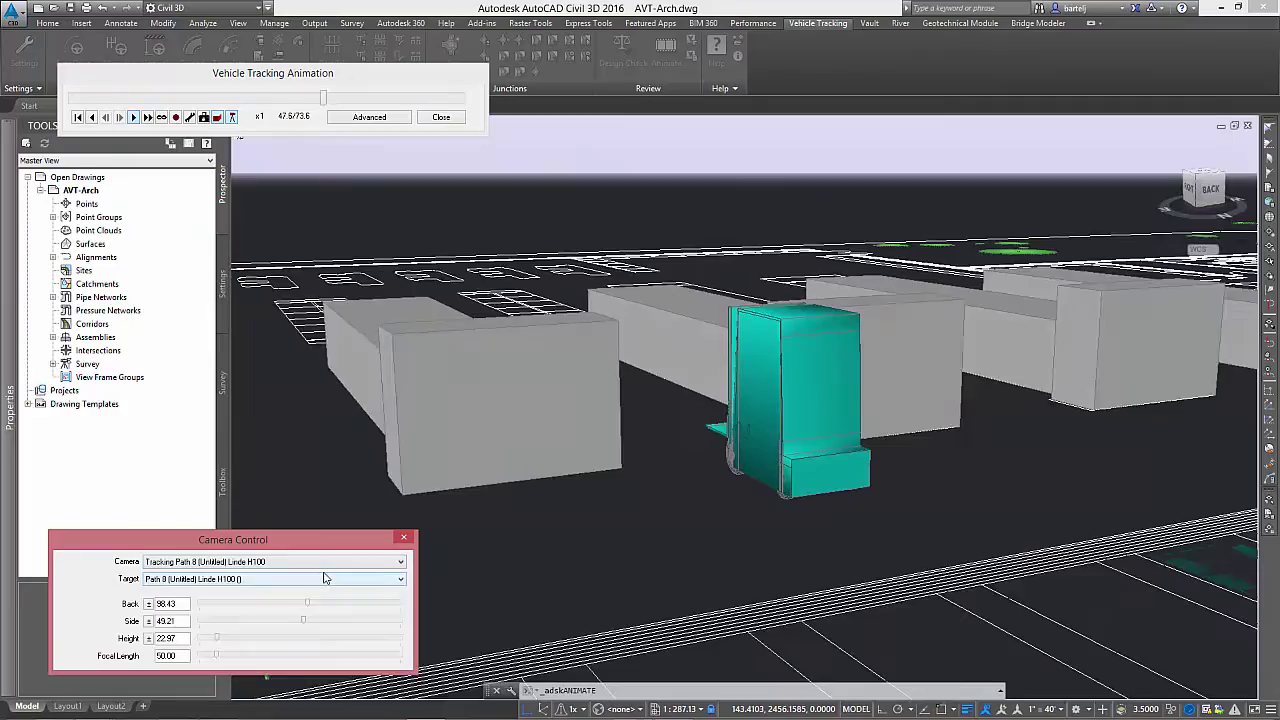
drag(218, 643, 236, 639)
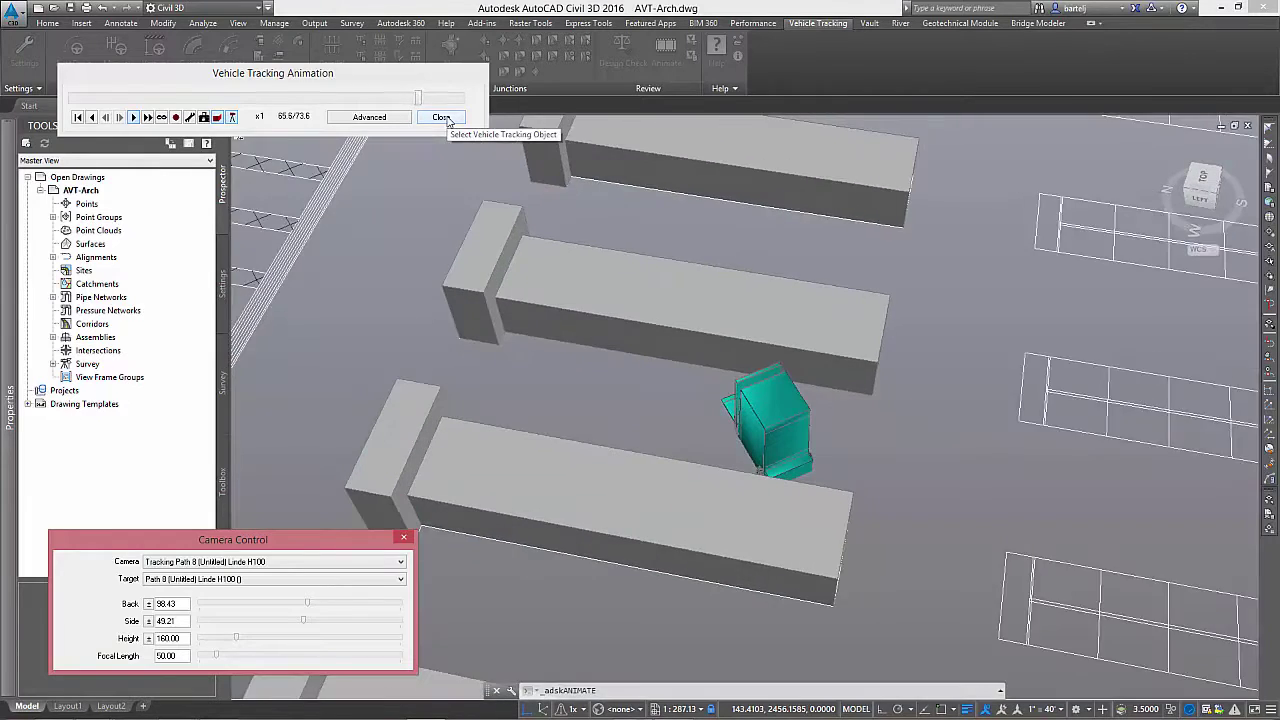
- Close the animation without saving the viewpoint and show the whole building plan
click(441, 118)
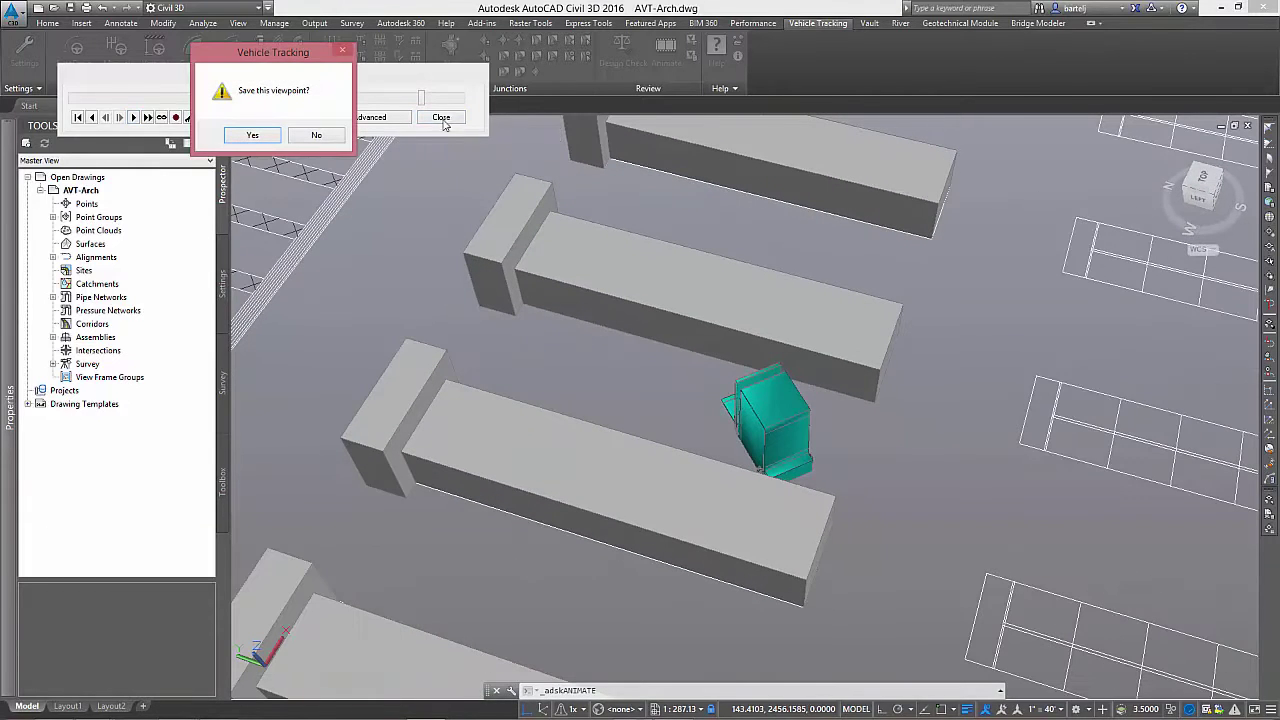
click(318, 135)
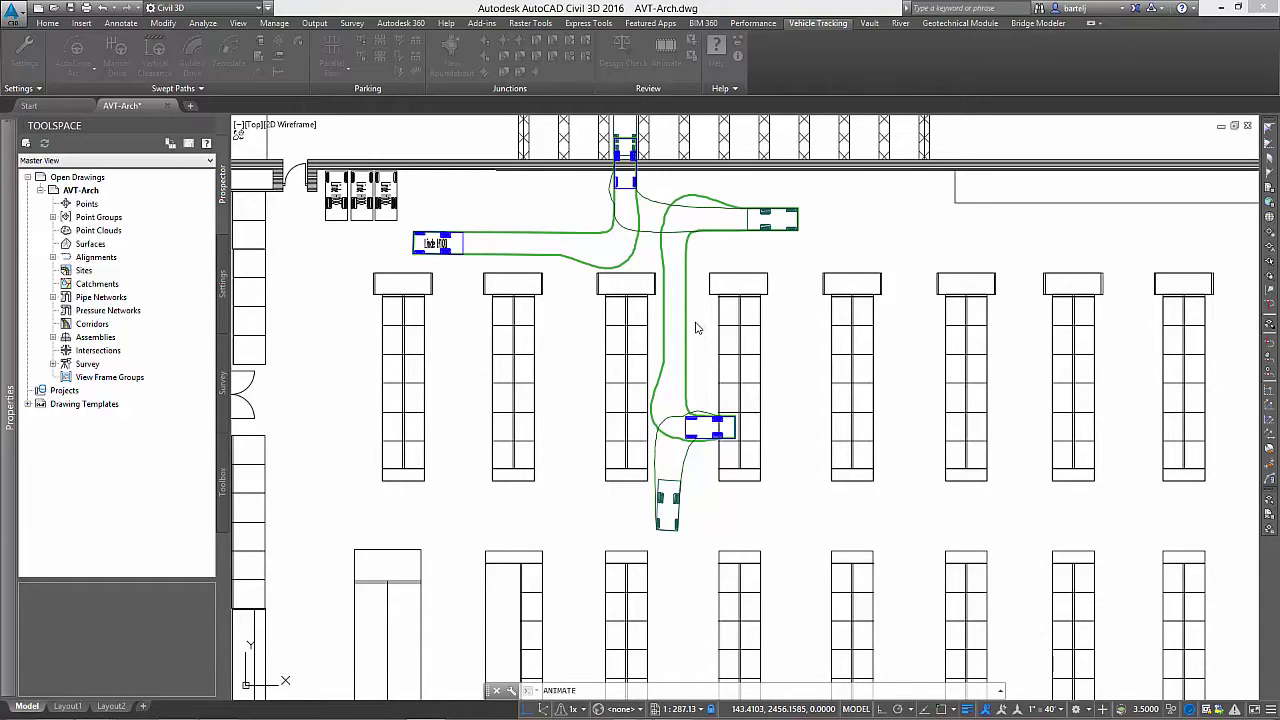
click(697, 328)
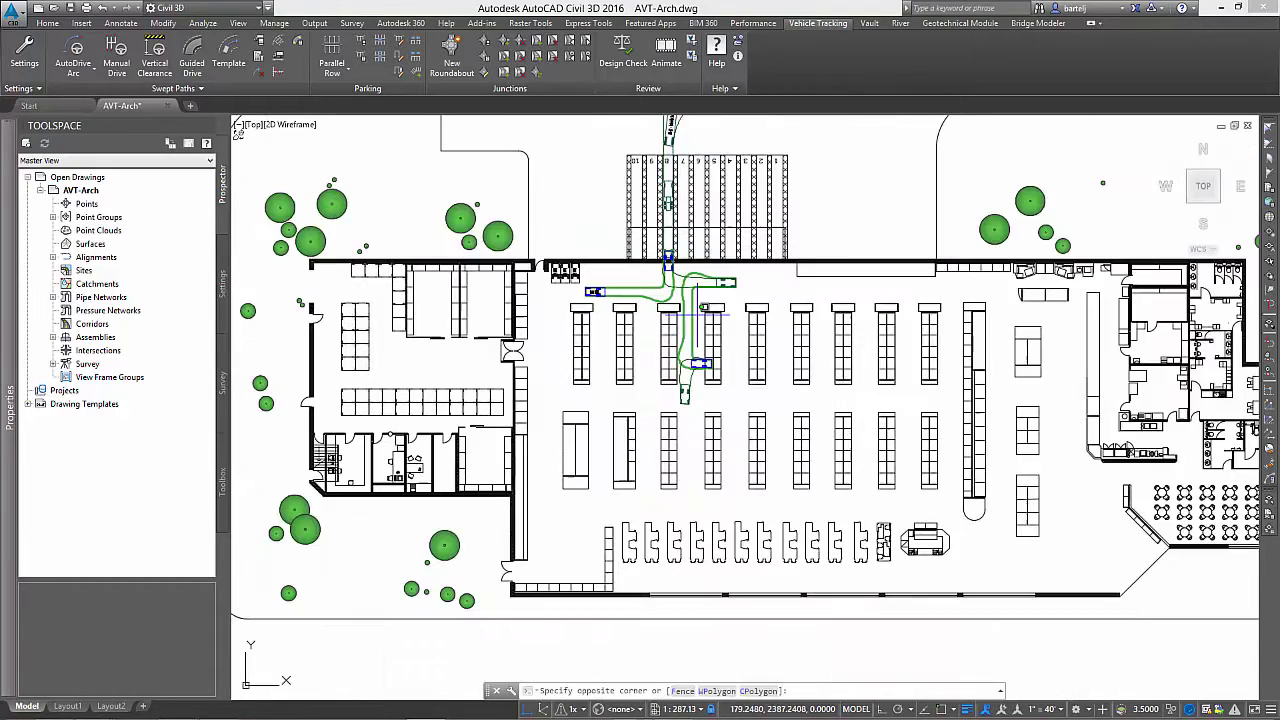
middle_drag(700, 400, 642, 444)
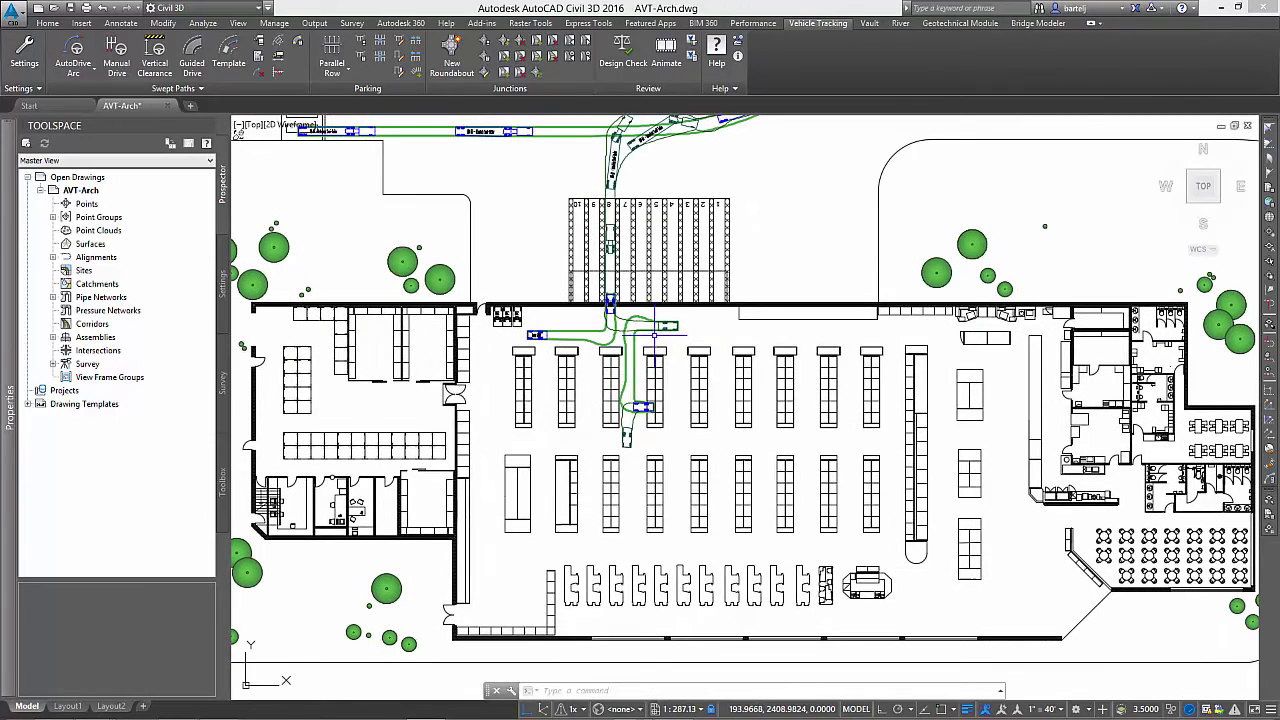
- Insert the Linde H100 profile with its dimension table north of the warehouse wall beside the racks
click(279, 58)
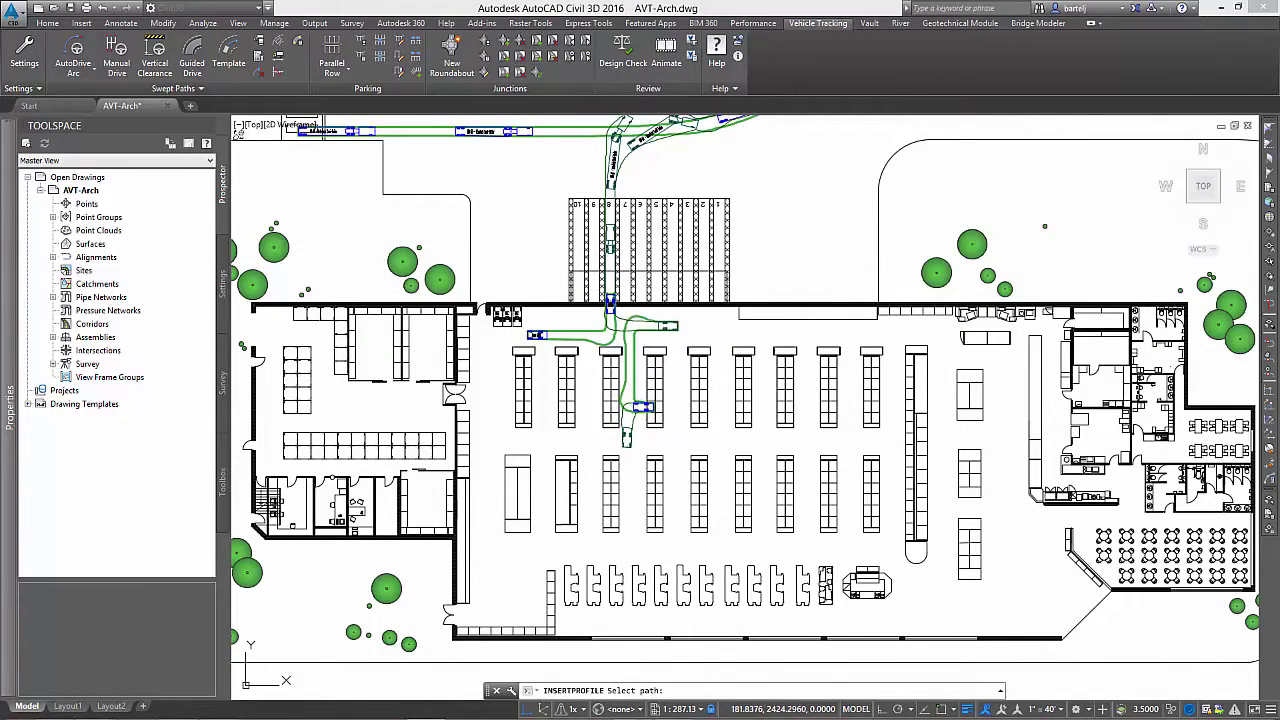
click(627, 370)
scroll(756, 266, up, 6)
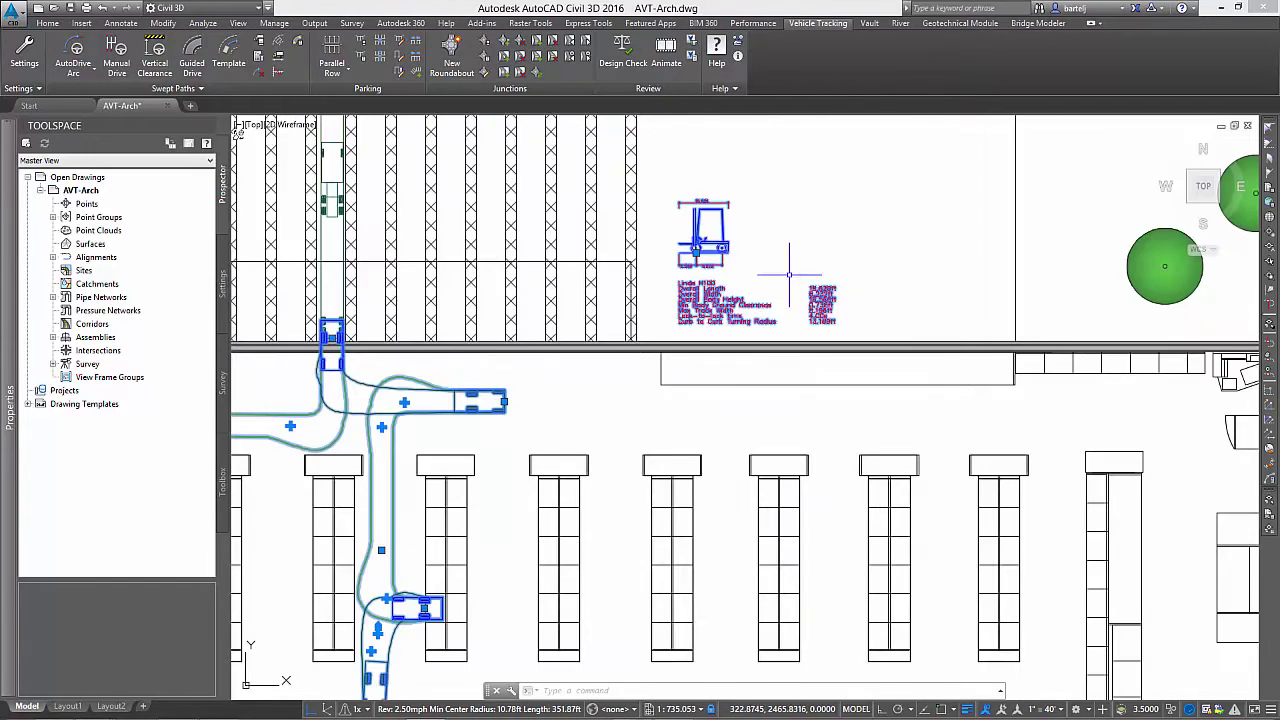
click(753, 258)
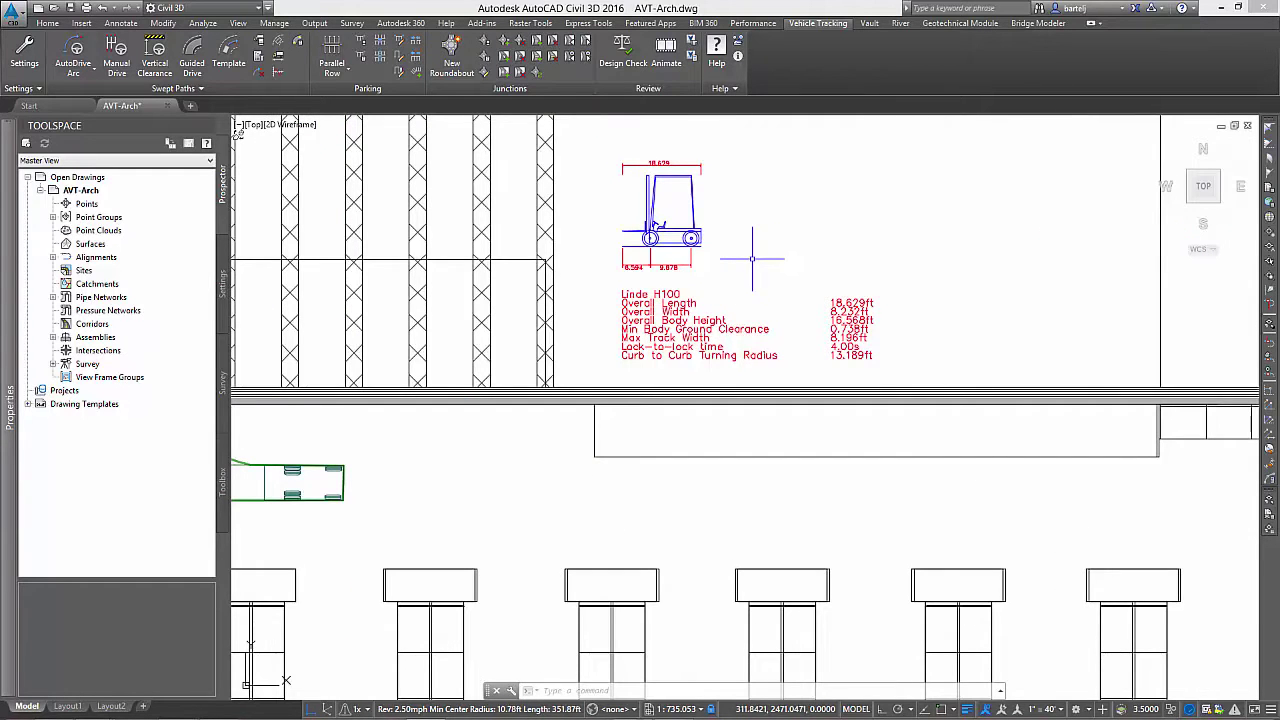
scroll(752, 259, down, 2)
middle_drag(572, 380, 814, 357)
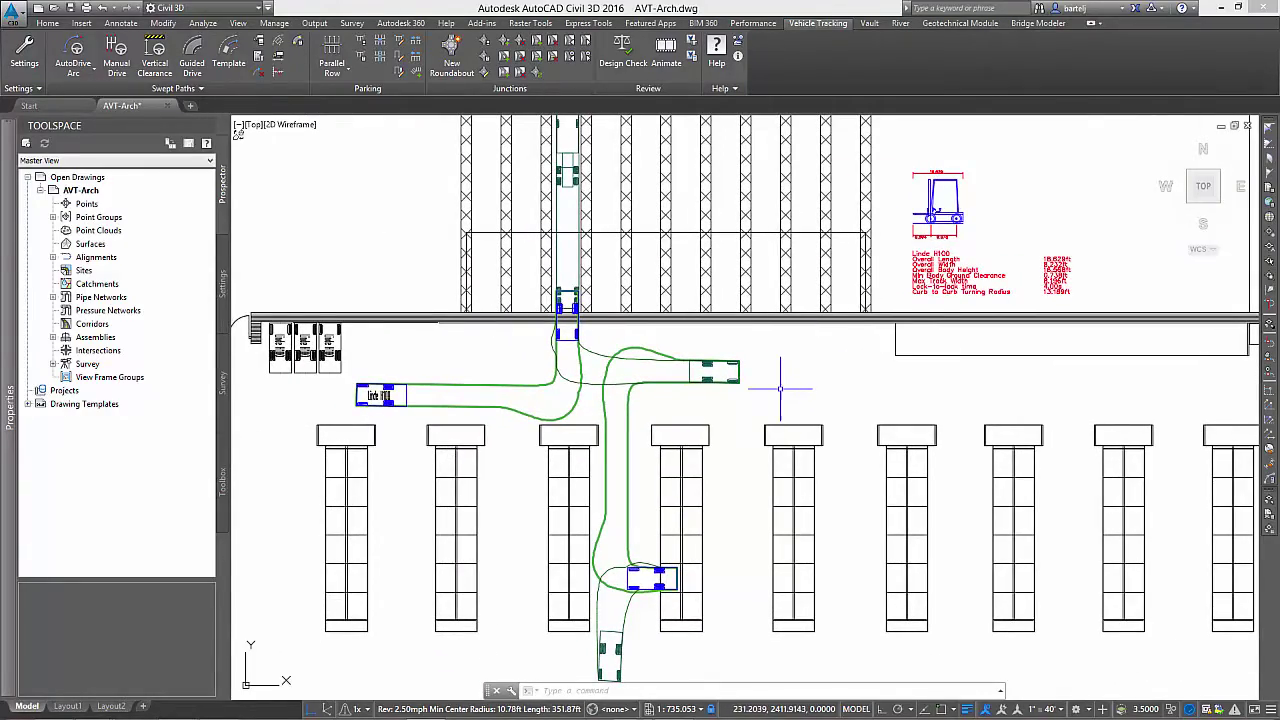
- Zoom out, pan across to the airport aircraft and terminal, and zoom in on the terminal interior
scroll(789, 397, down, 6)
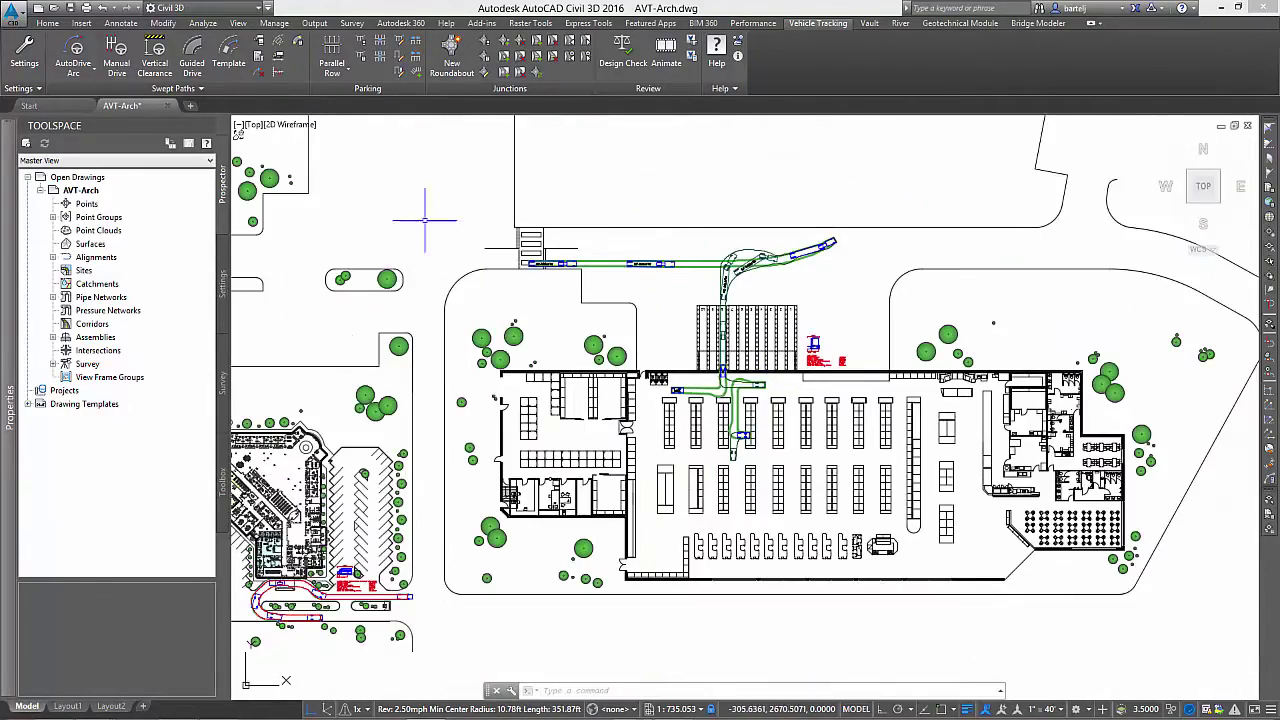
mouse_move(420, 216)
middle_down()
mouse_move(630, 305)
mouse_move(814, 346)
mouse_move(879, 378)
middle_up()
scroll(614, 385, up, 2)
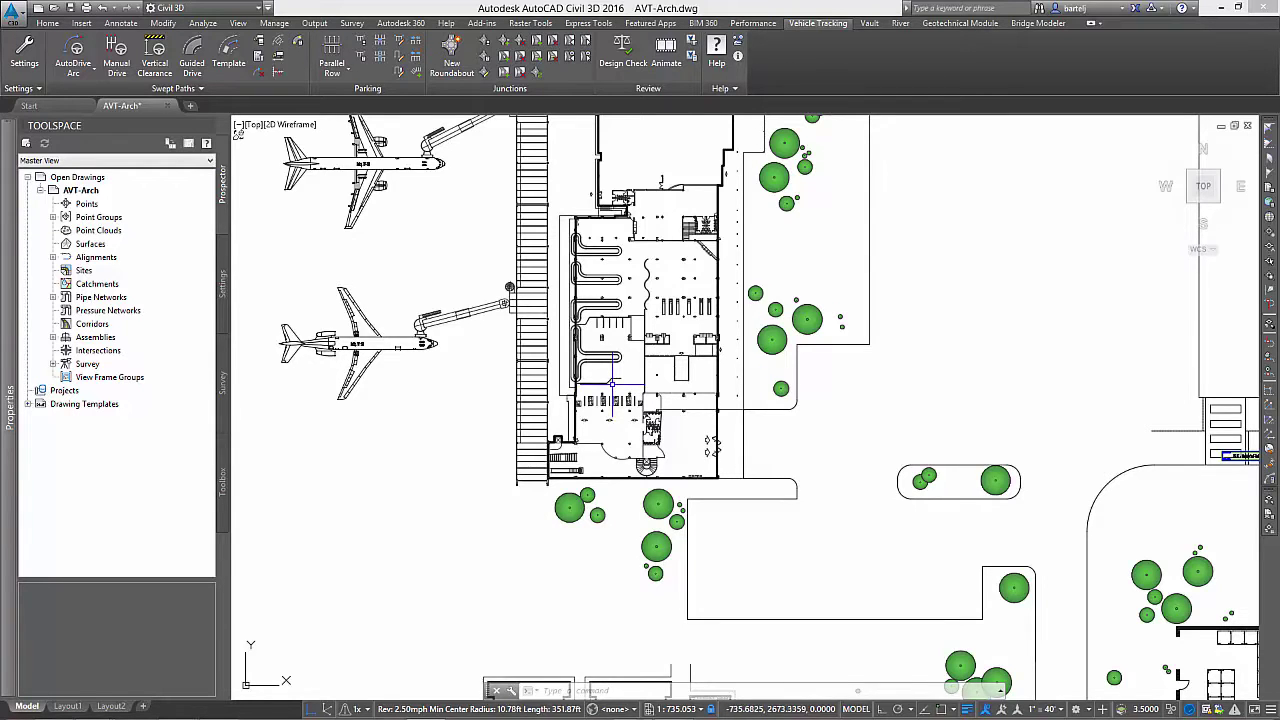
scroll(611, 383, up, 2)
scroll(600, 365, up, 3)
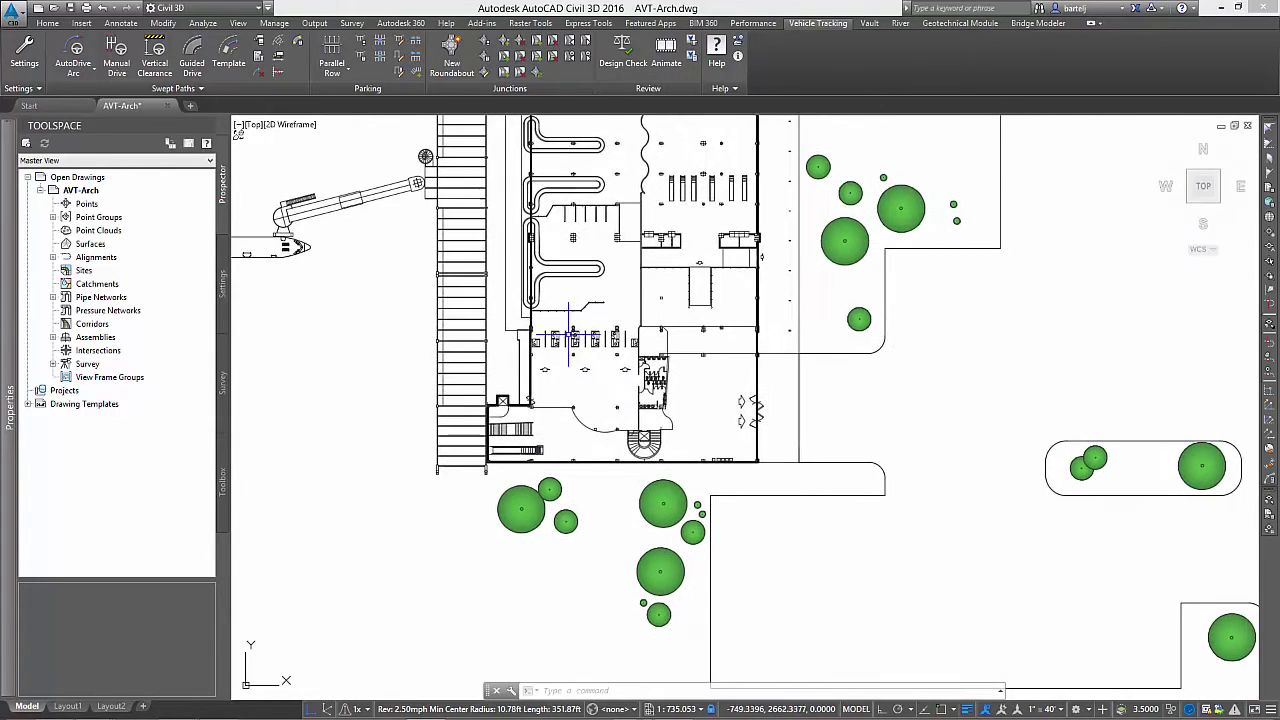
scroll(569, 336, up, 3)
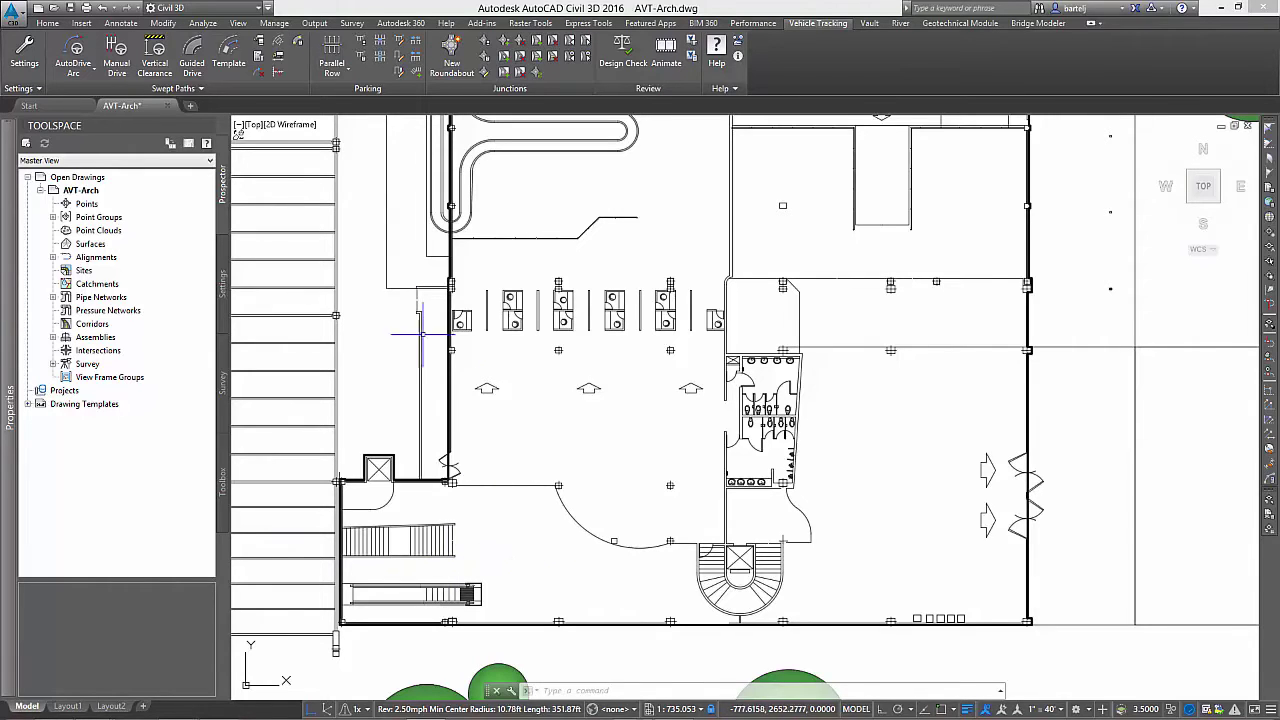
- Start an AutoDrive Arc path with the Yamaha Concierge 6 seater Golf Cart as the vehicle
click(92, 70)
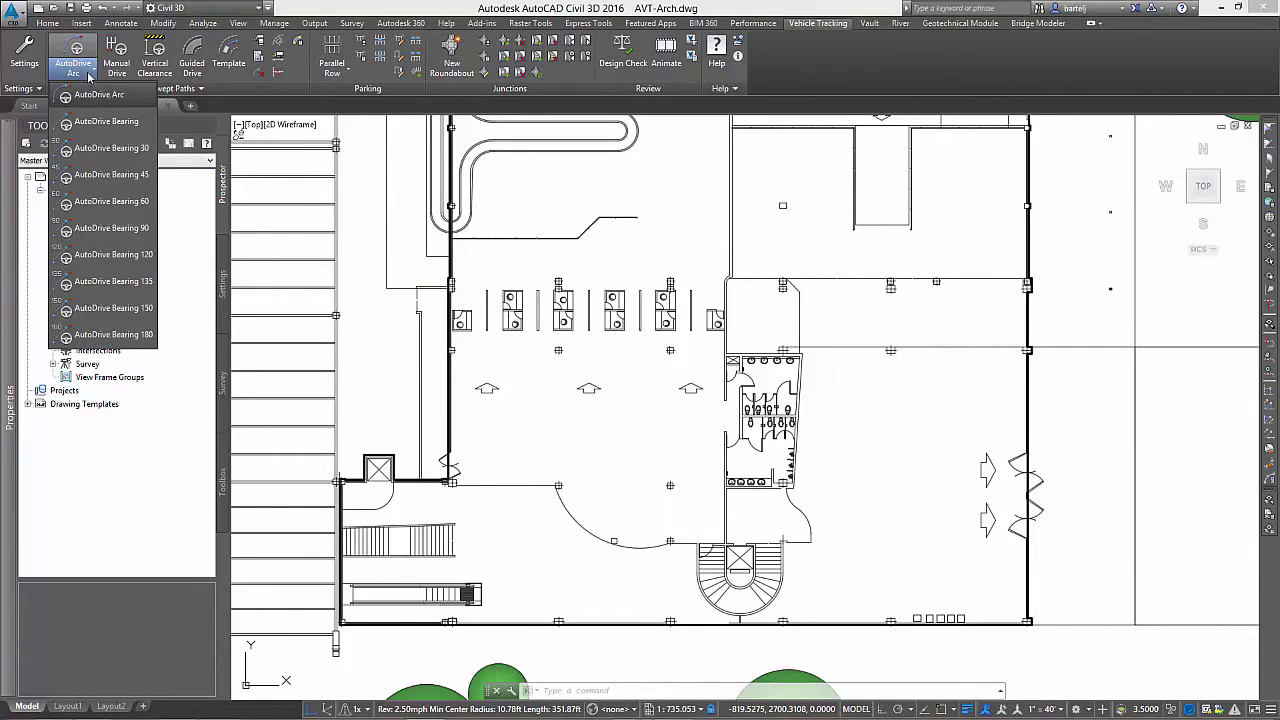
click(93, 97)
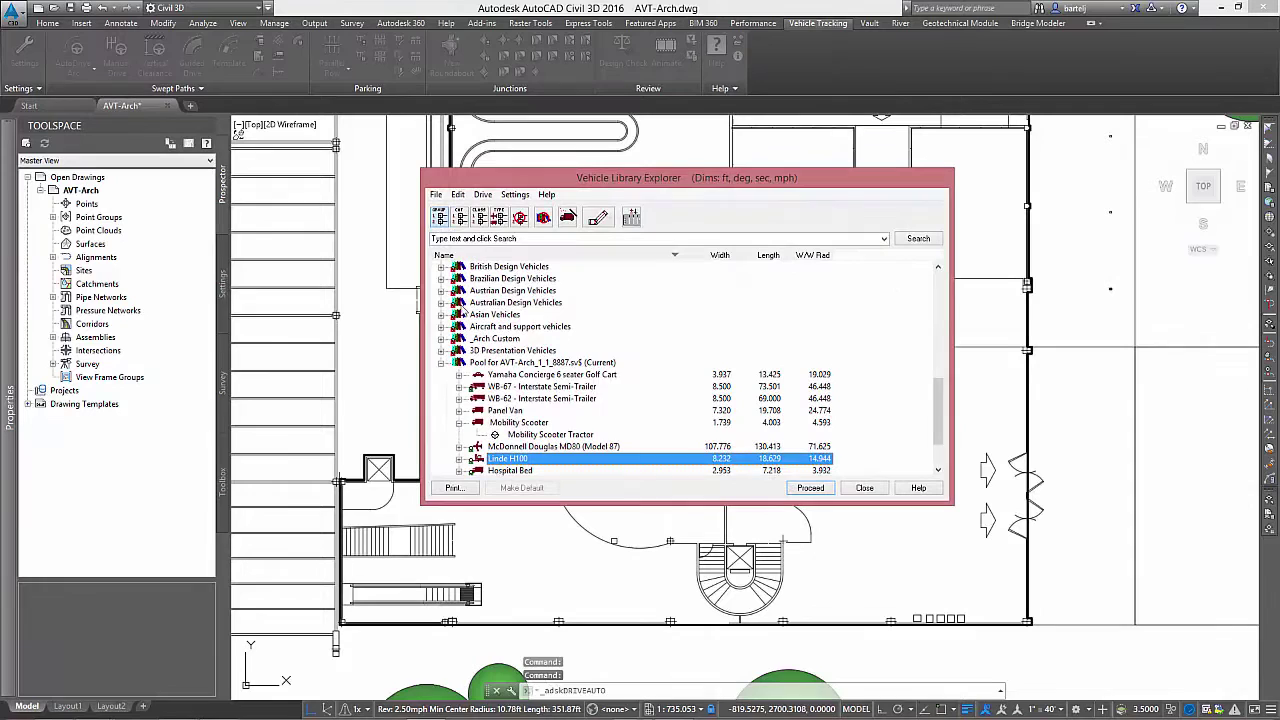
click(597, 375)
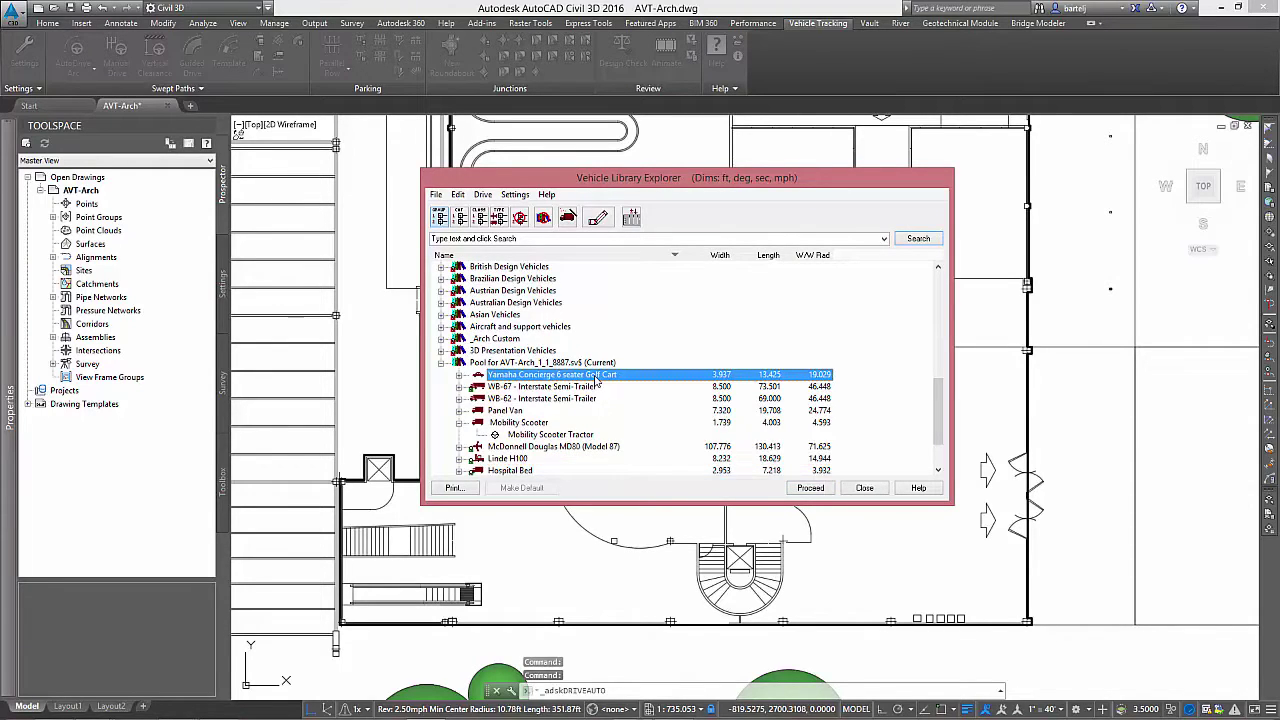
click(809, 488)
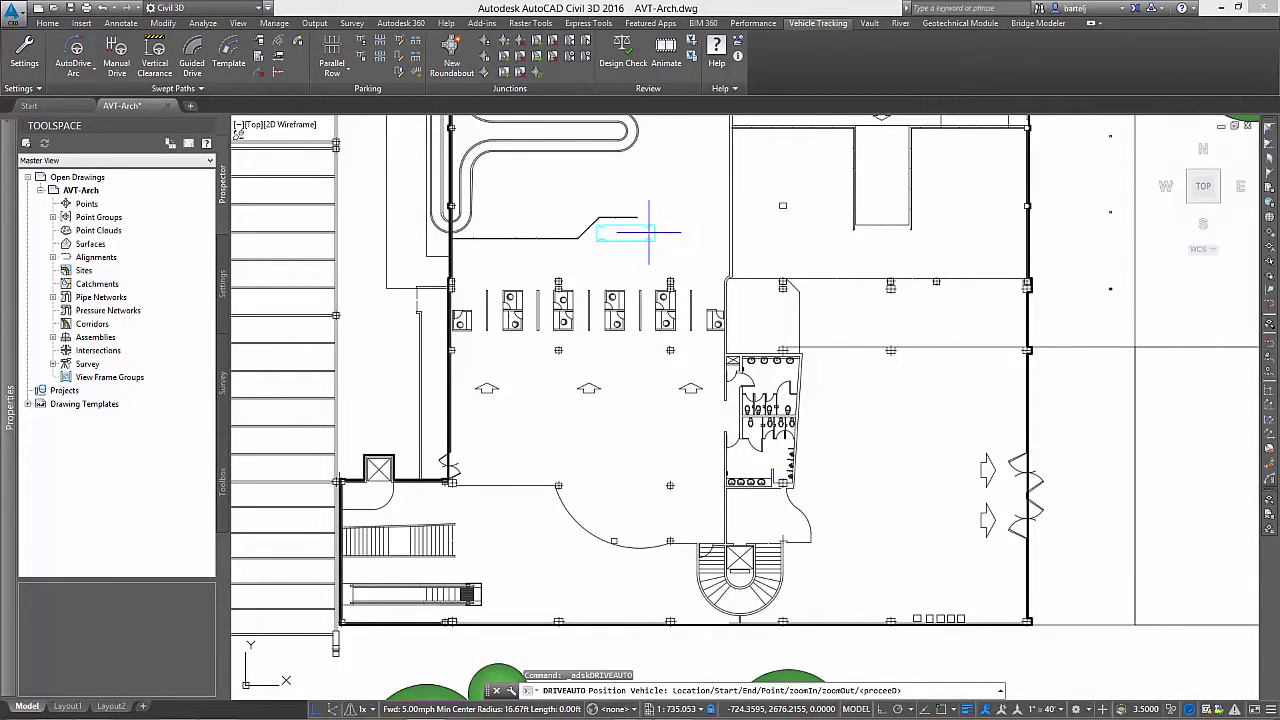
- Place the golf cart in the terminal's upper area and begin steering it along an arc
click(651, 233)
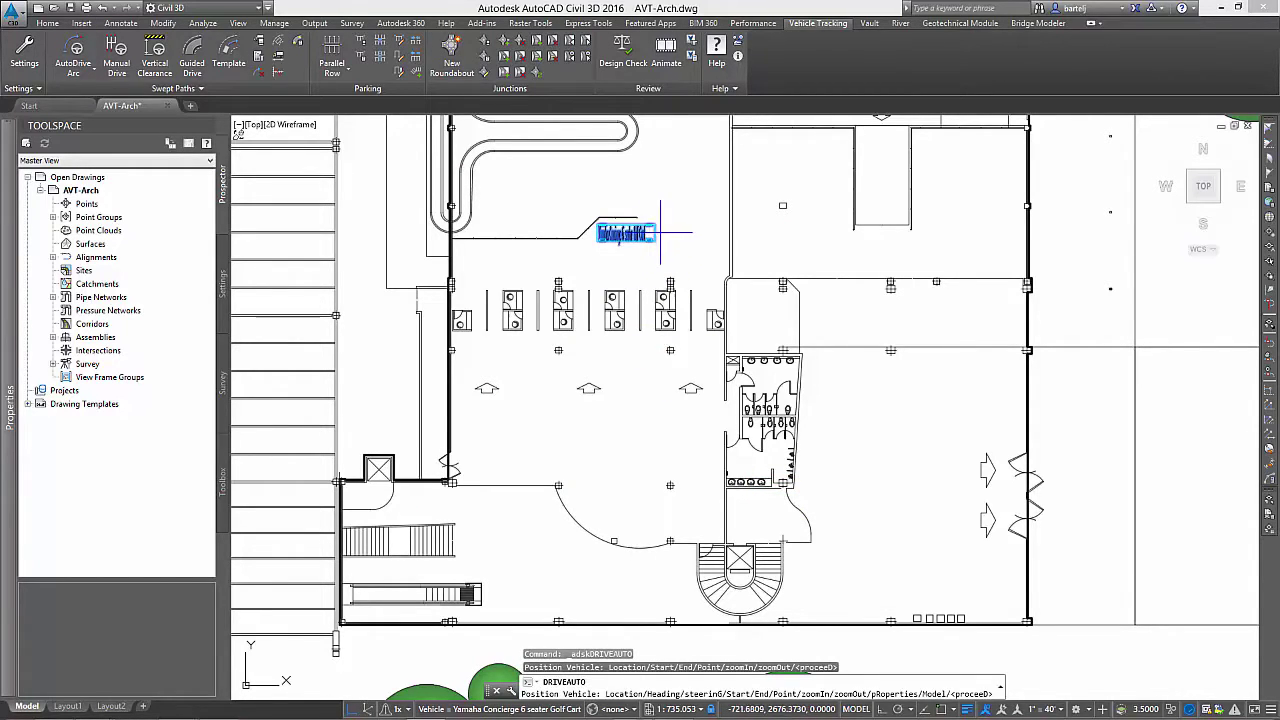
click(266, 355)
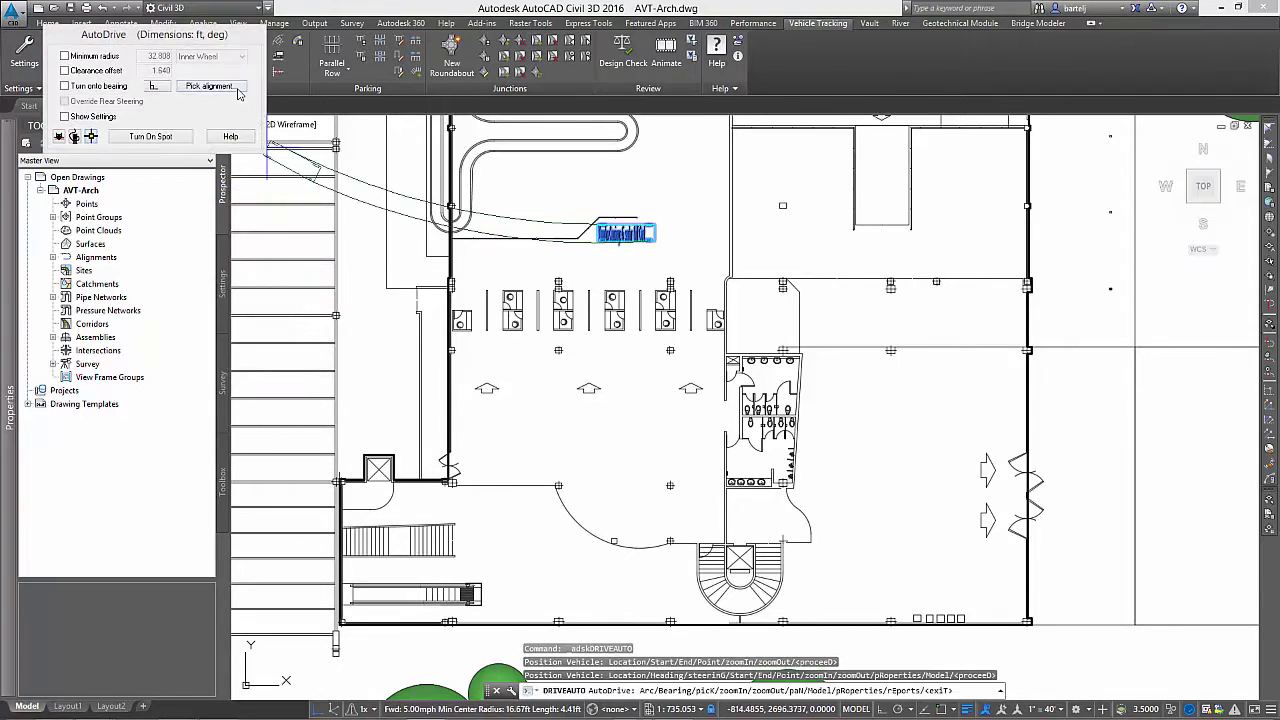
click(729, 175)
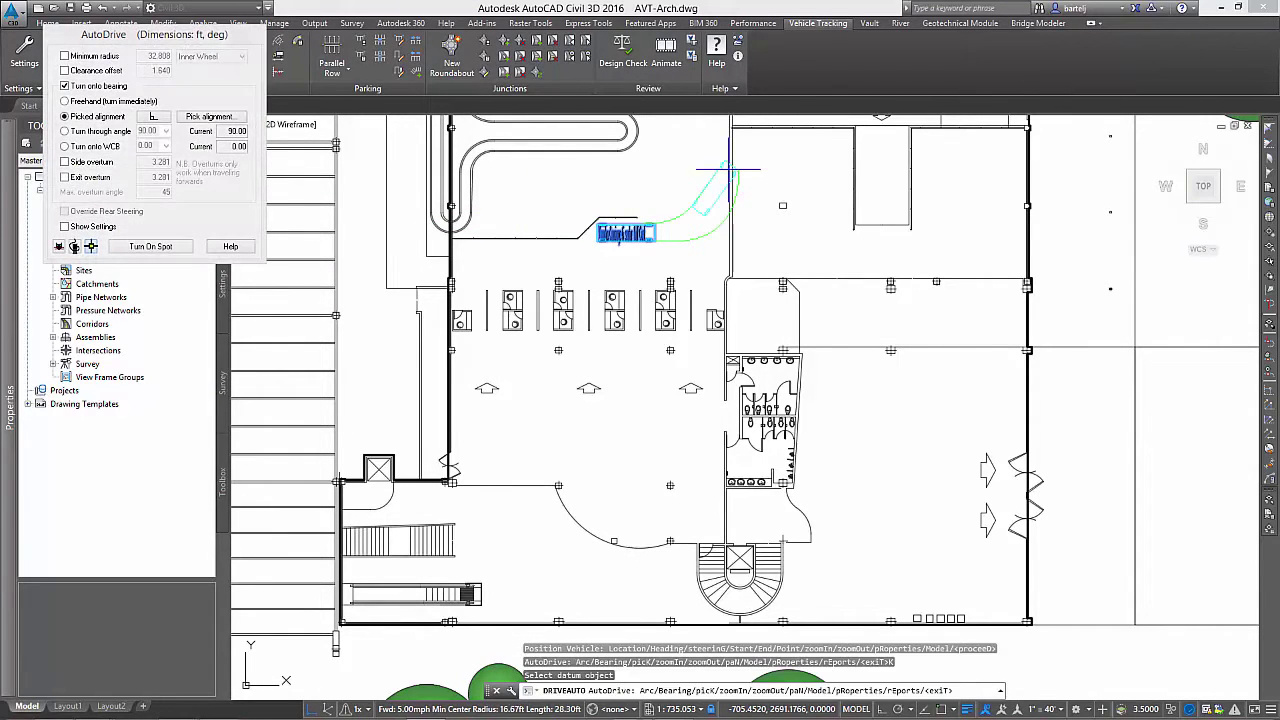
middle_drag(676, 266, 675, 452)
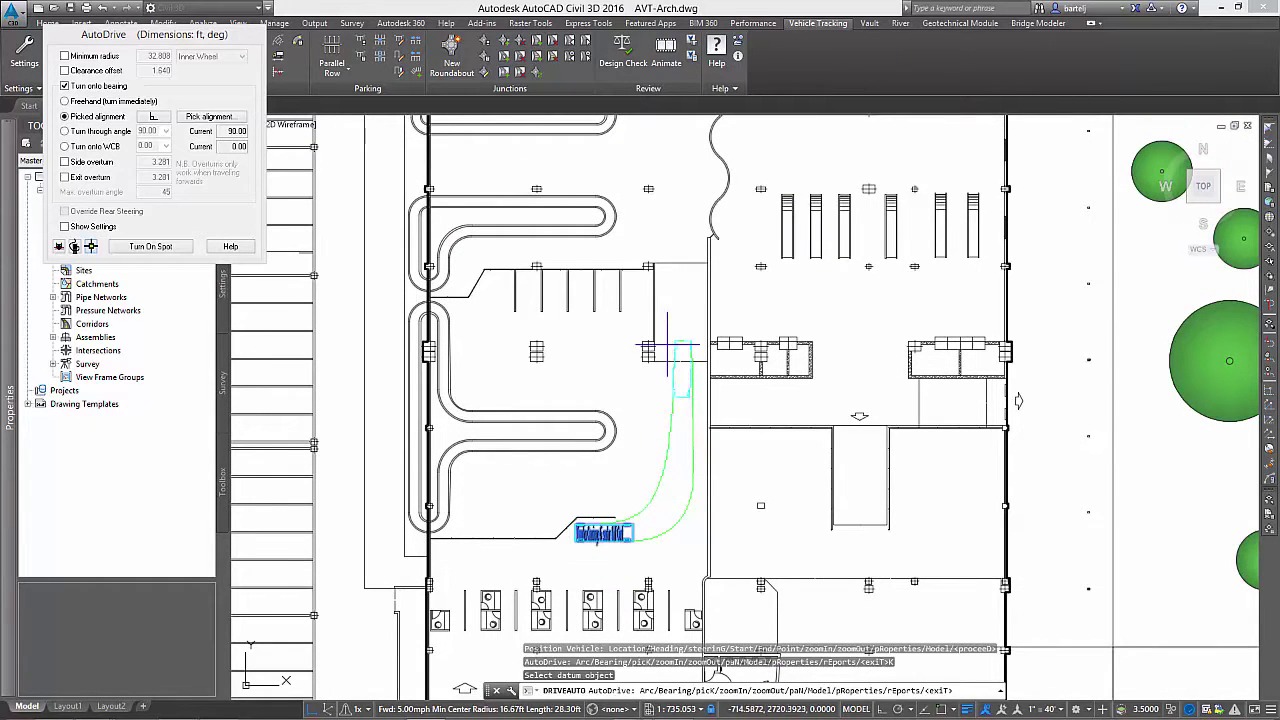
- Commit the curved start of the golf cart's swept path and reposition the view
click(659, 205)
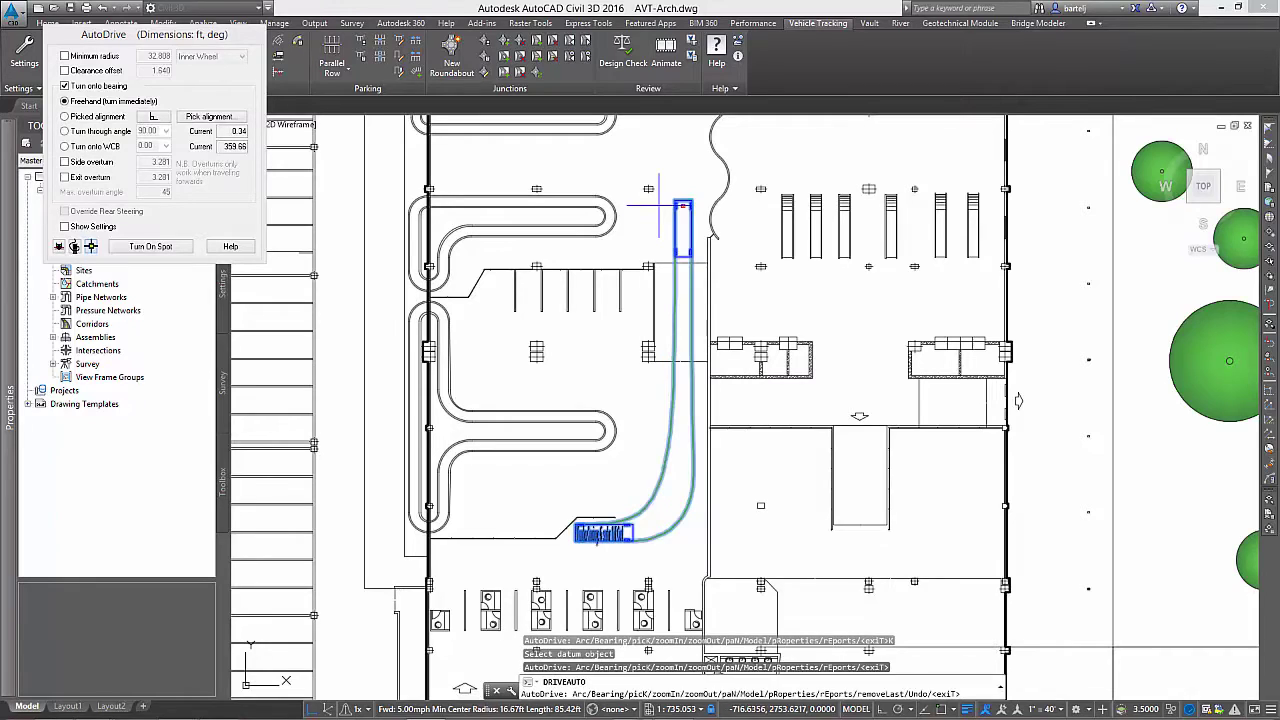
scroll(680, 175, down, 5)
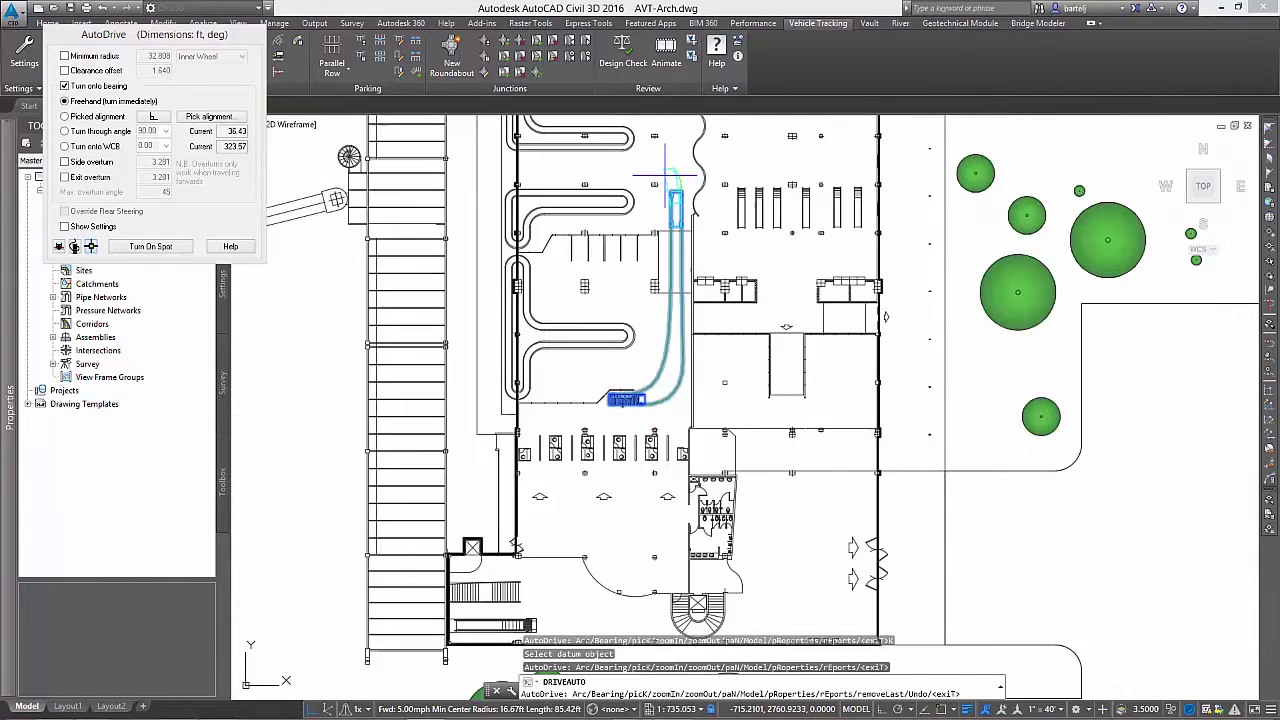
middle_drag(457, 200, 408, 245)
middle_drag(609, 239, 579, 261)
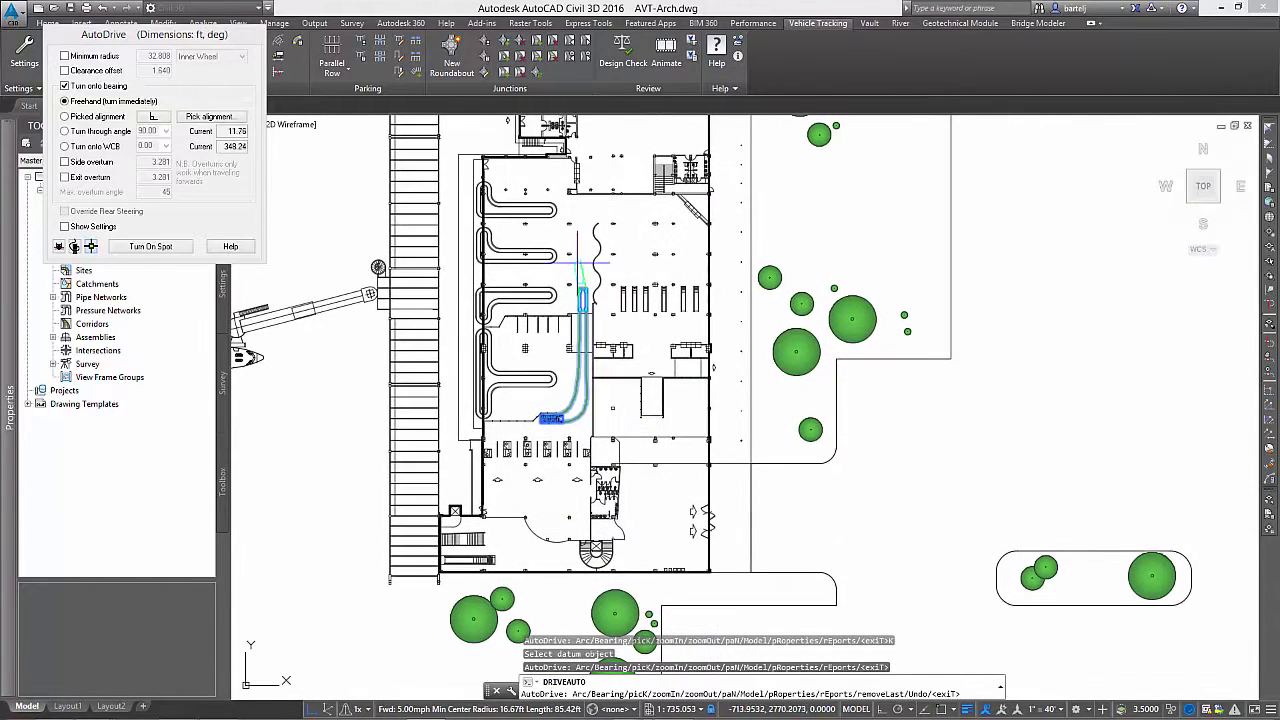
scroll(578, 257, up, 2)
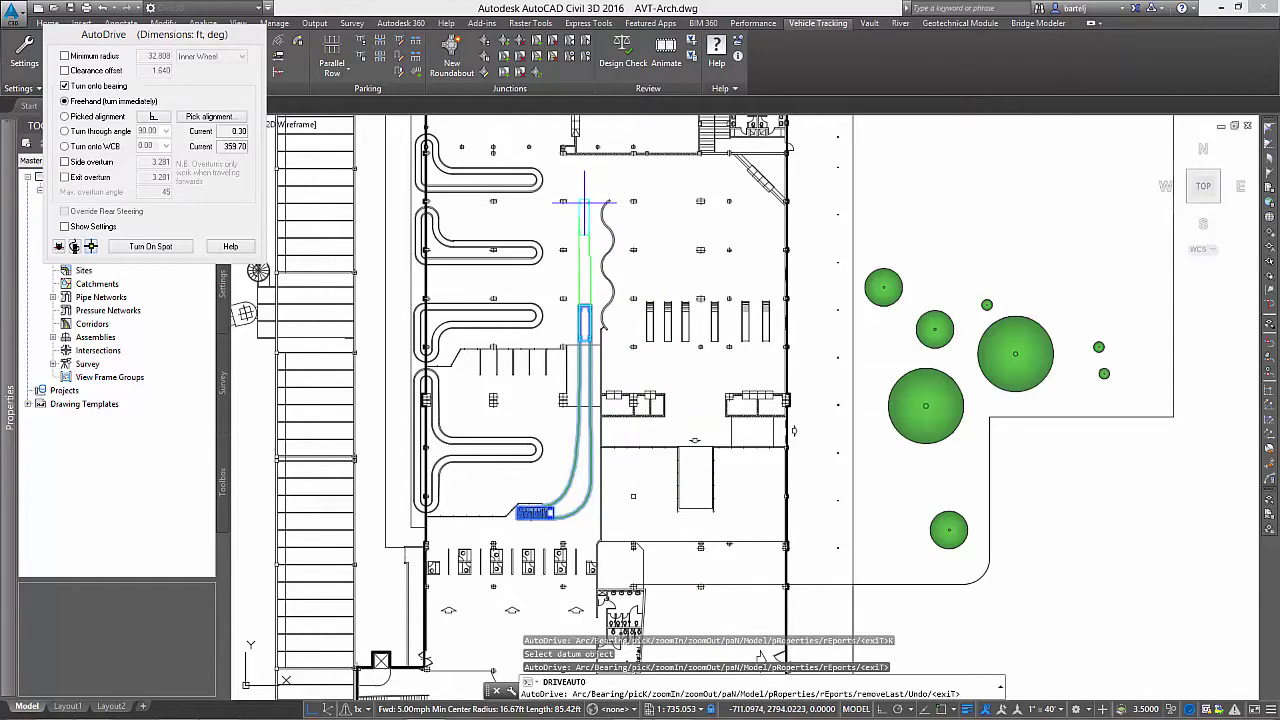
- Drive the cart up the aisle, around the top loop and down toward the room below
click(584, 203)
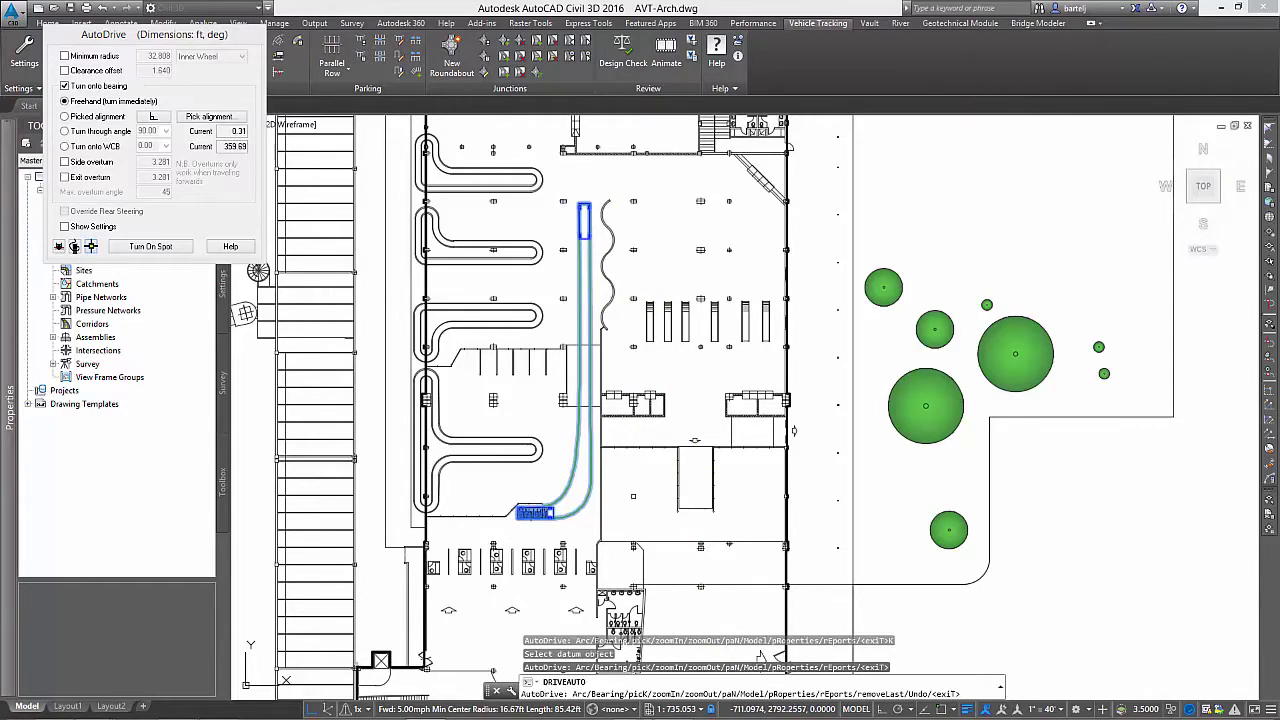
click(628, 177)
click(662, 196)
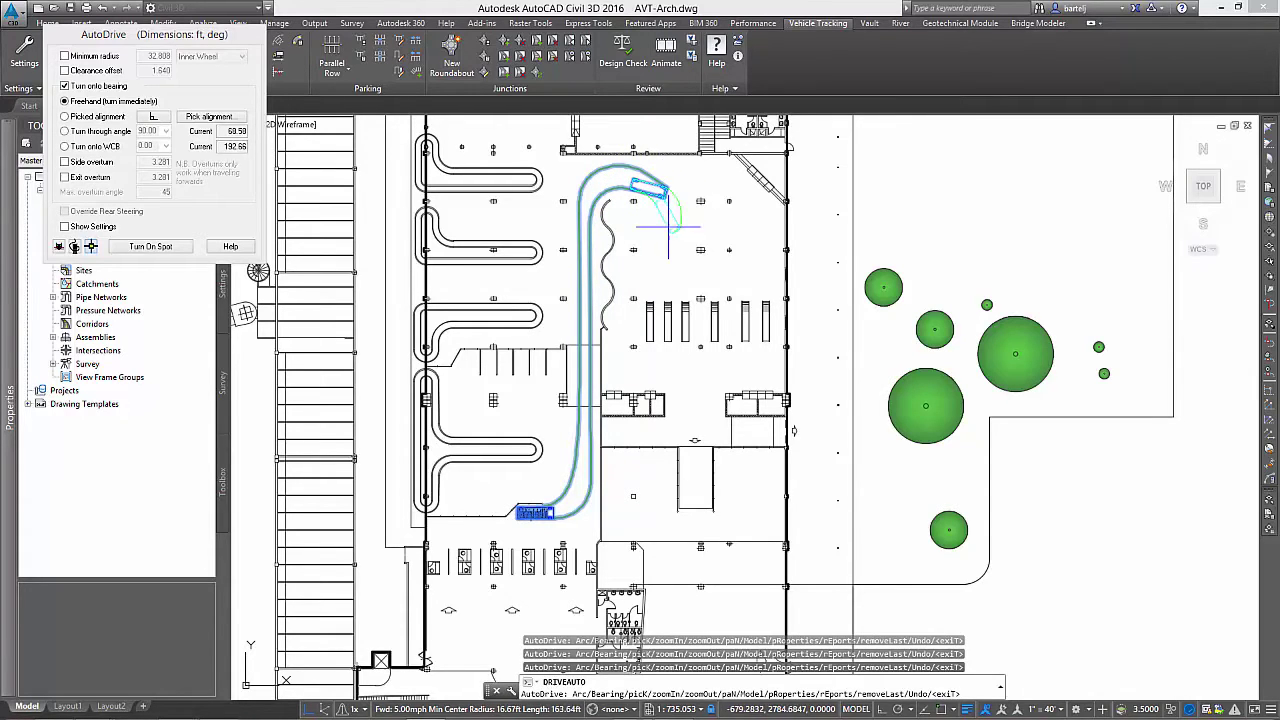
click(667, 238)
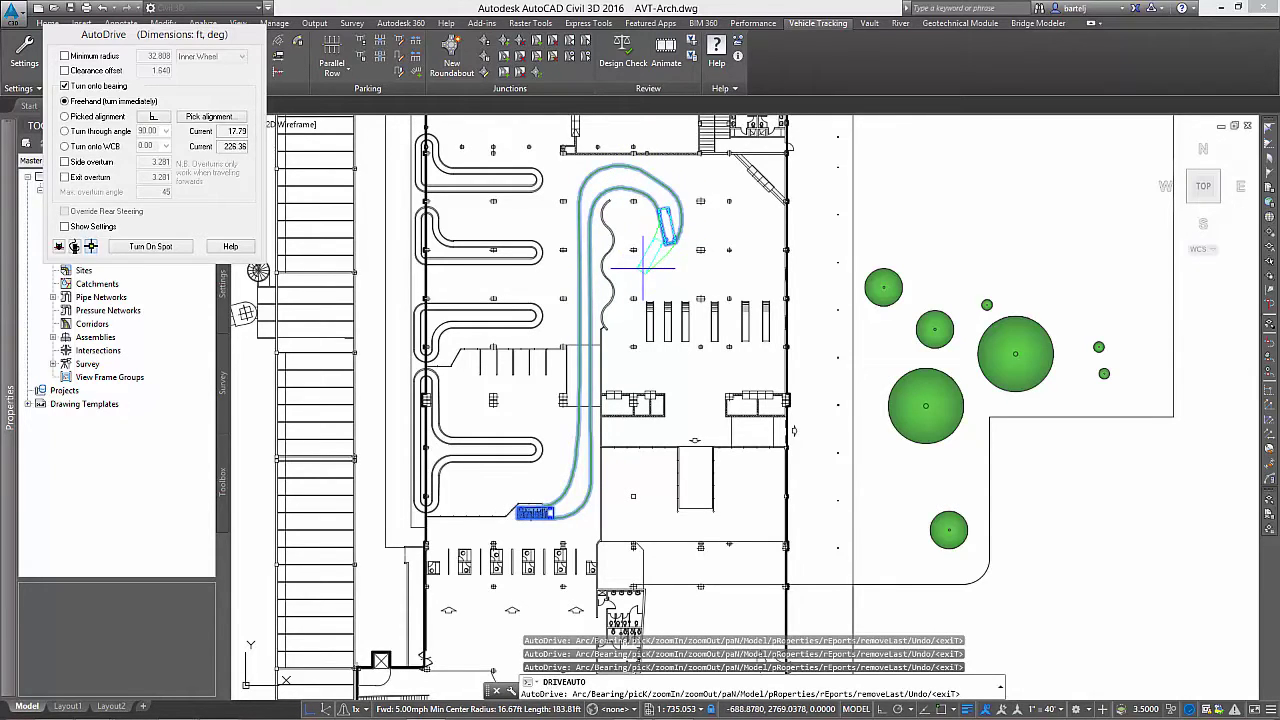
click(645, 262)
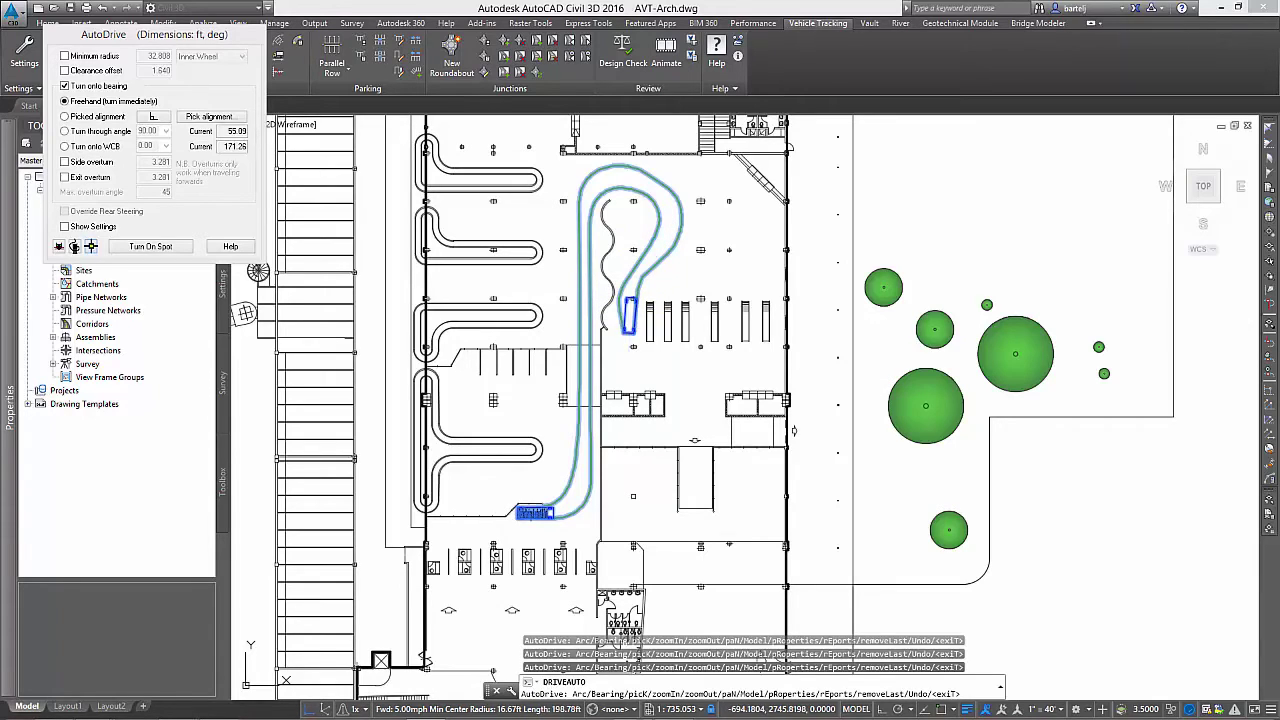
click(745, 385)
click(755, 388)
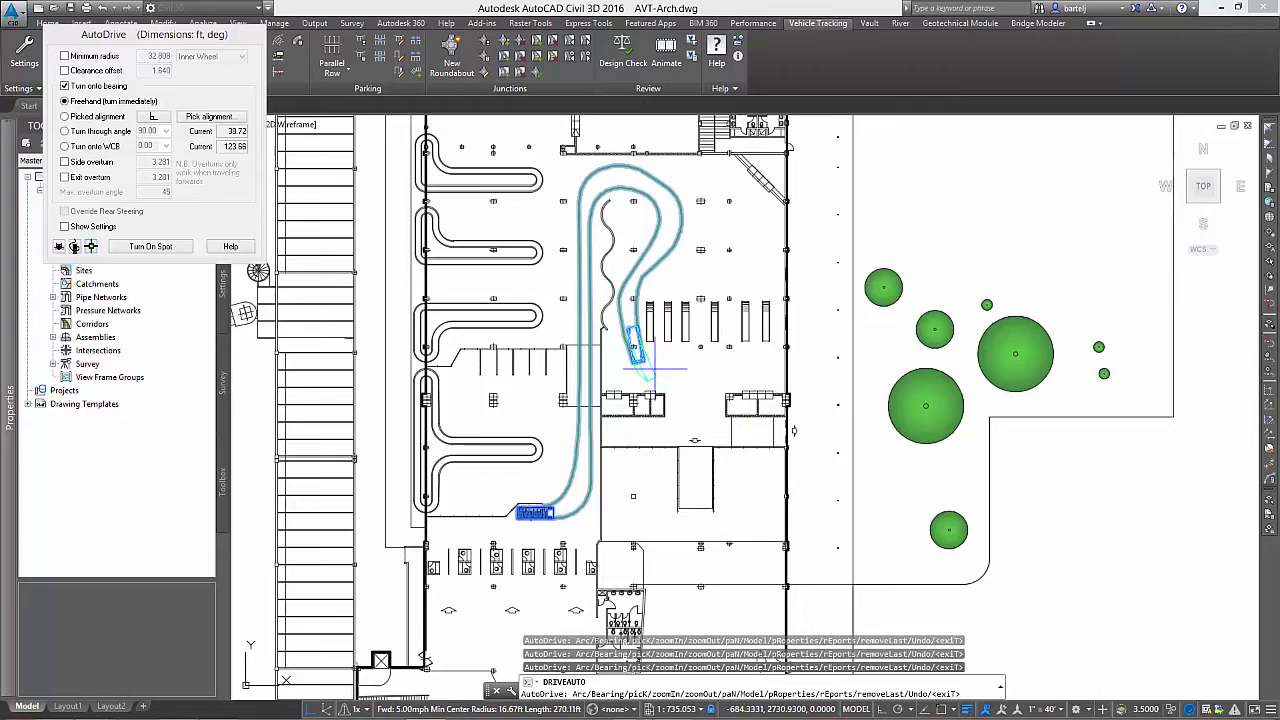
- Try switching the steering to a picked alignment, then cancel back to freehand
key(k)
key(Return)
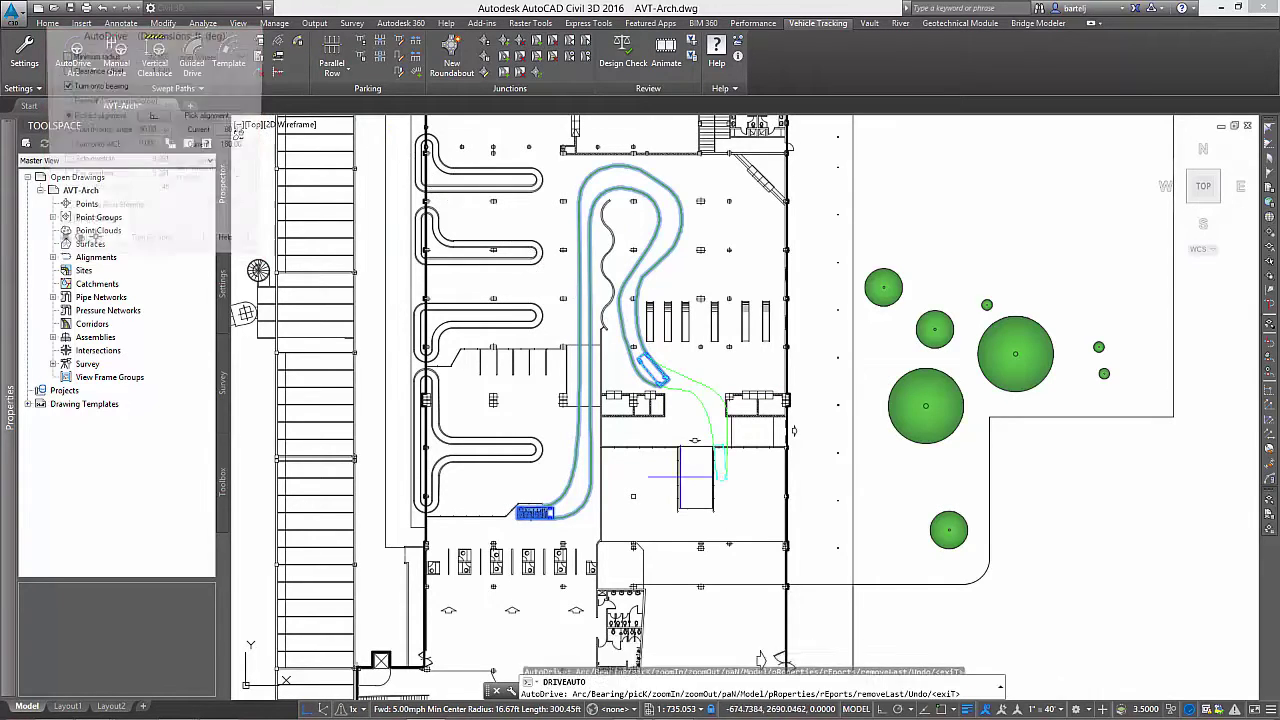
key(Return)
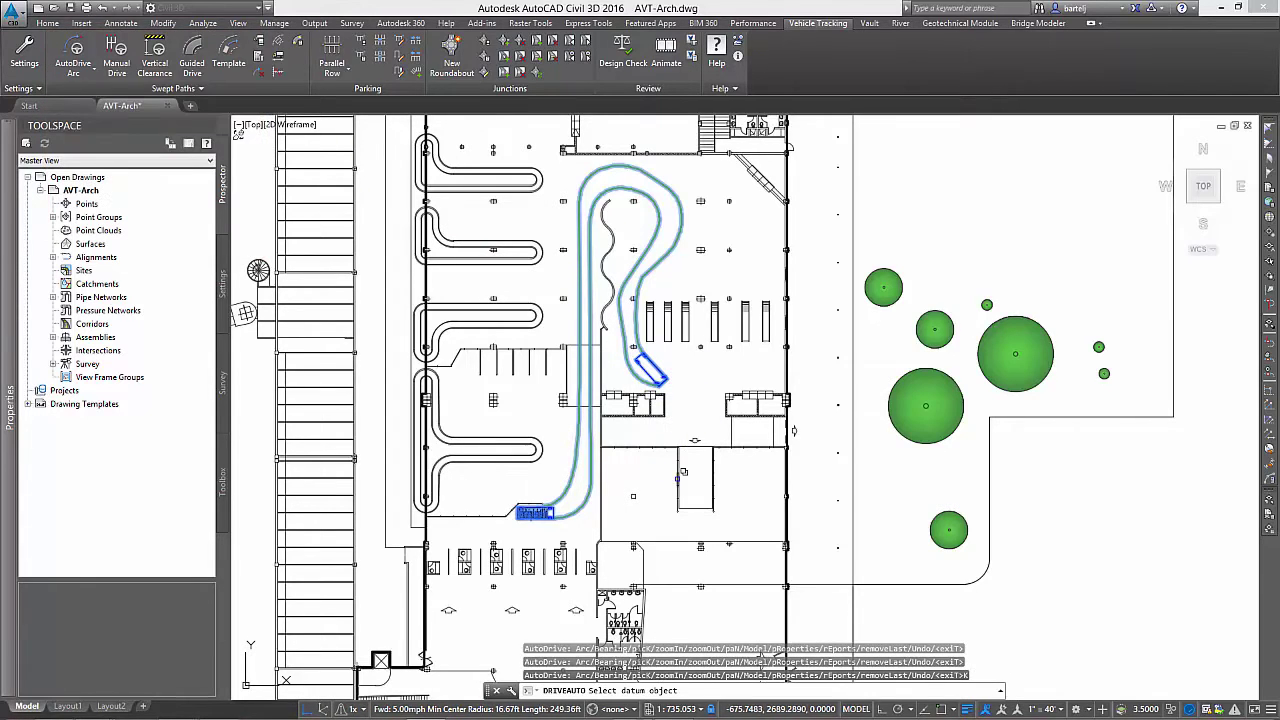
right_click(686, 420)
click(720, 450)
key(Escape)
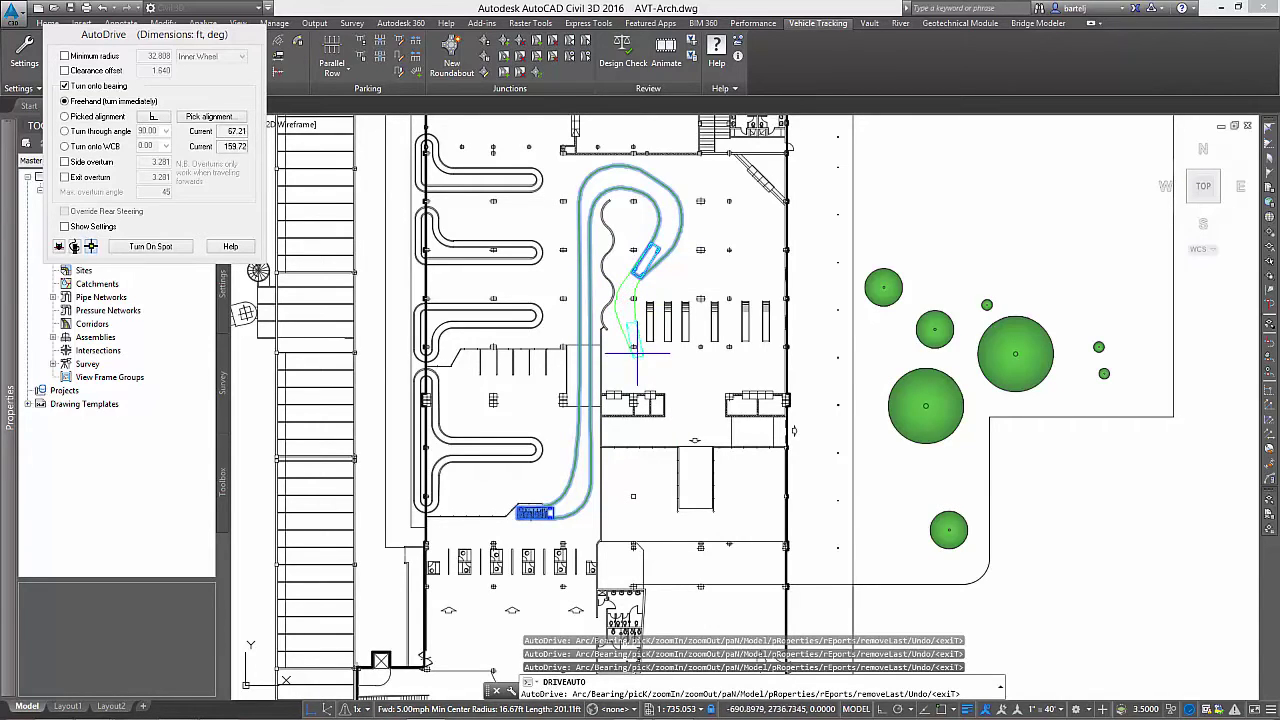
- Follow the picked datum line downward, add the reversing turn and finish the path
click(660, 368)
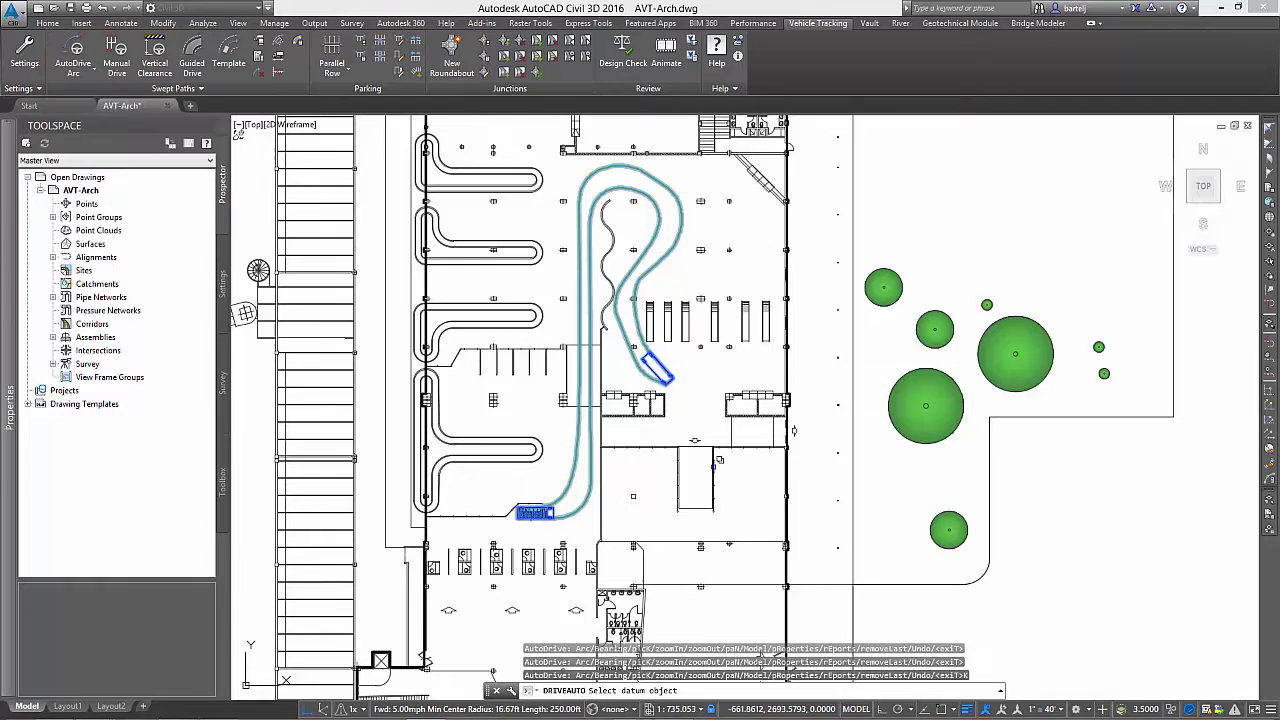
click(719, 460)
click(763, 534)
click(686, 520)
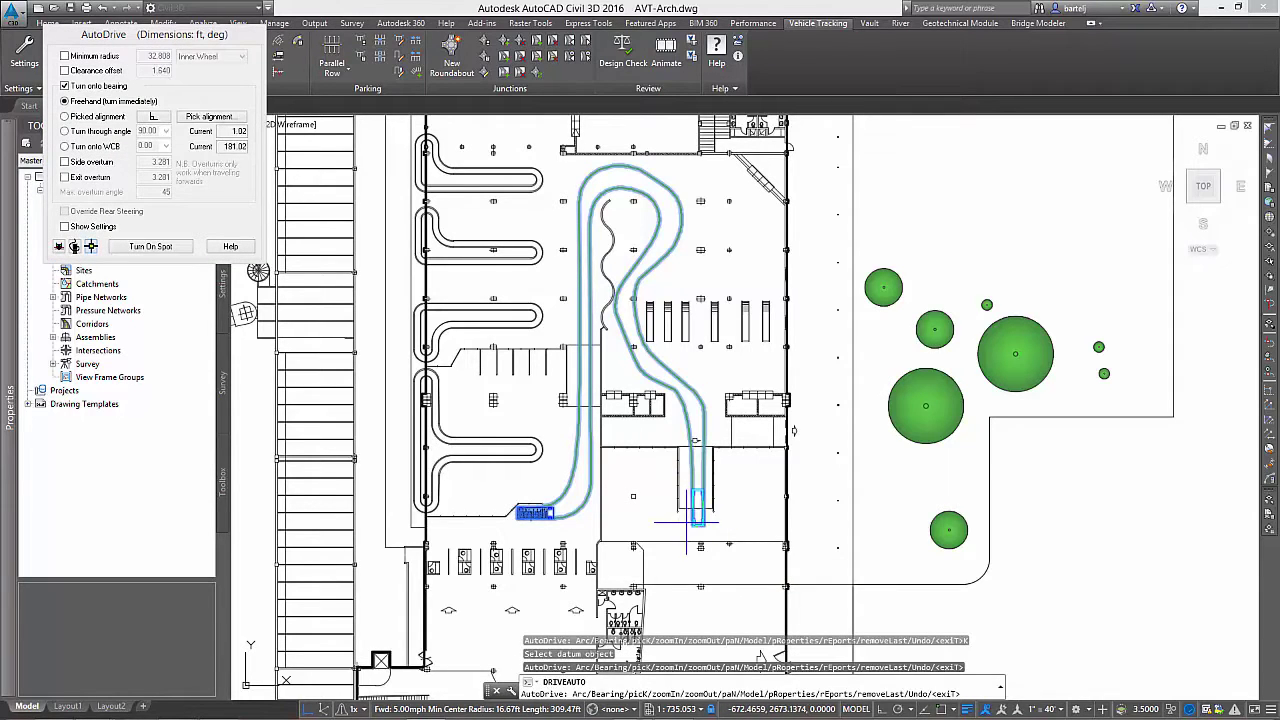
middle_drag(696, 580, 700, 425)
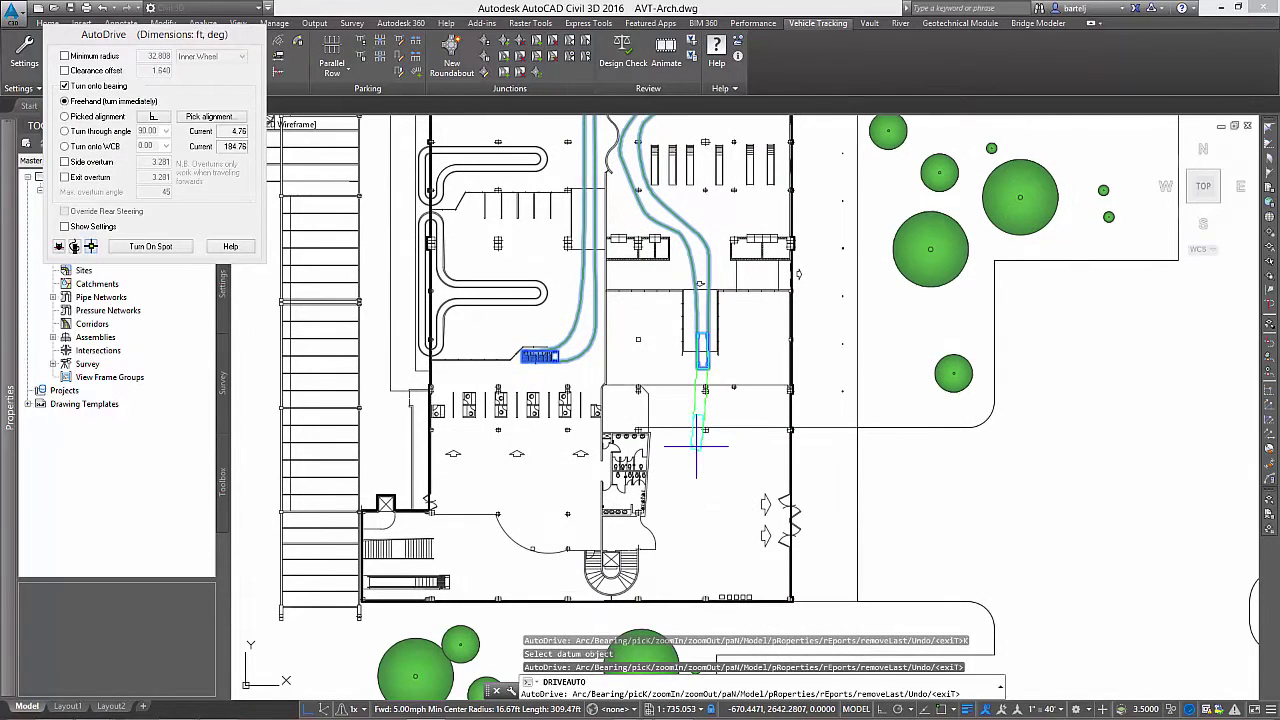
click(697, 447)
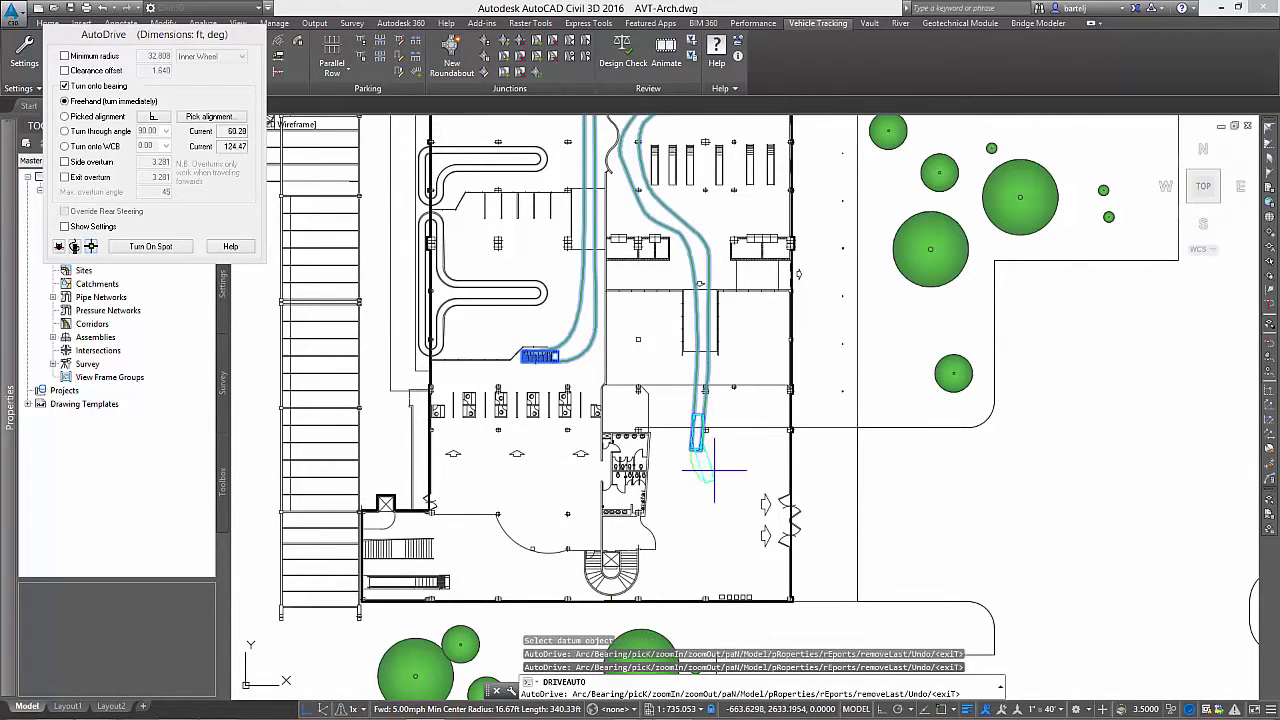
click(779, 480)
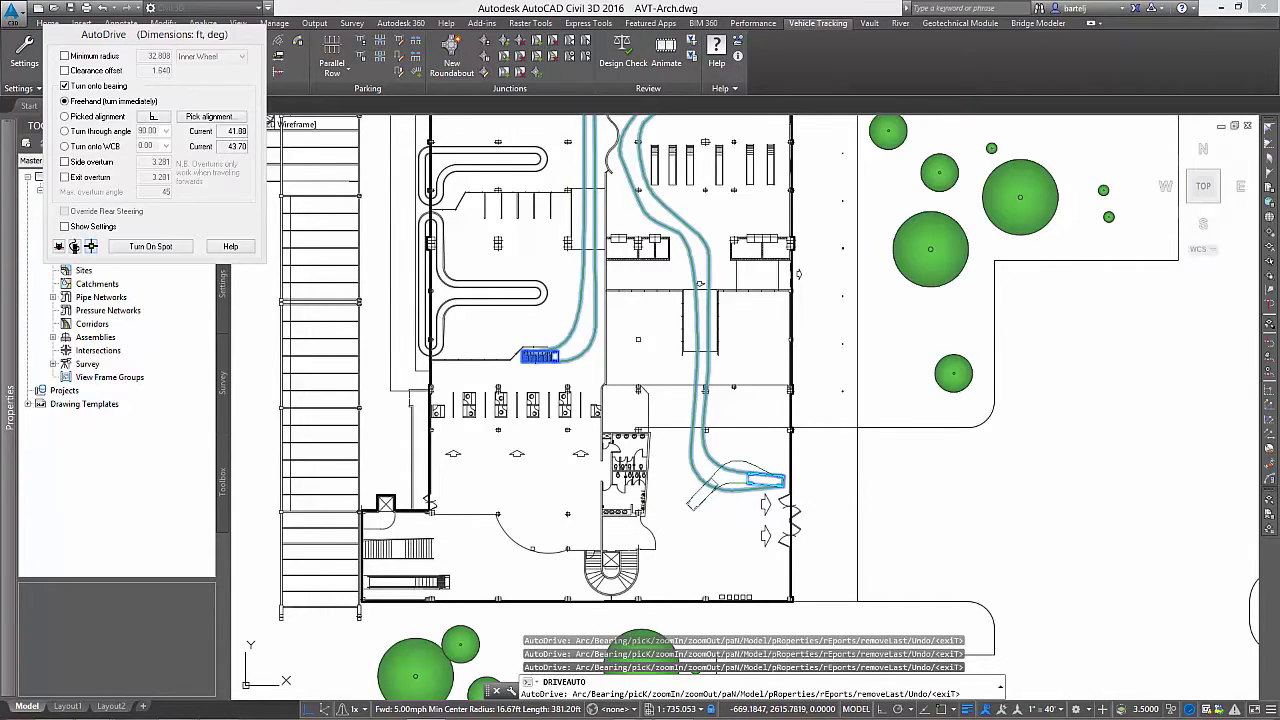
click(720, 405)
key(Return)
- Deselect the finished golf cart path and move the view south to the round courtyard wing
key(Escape)
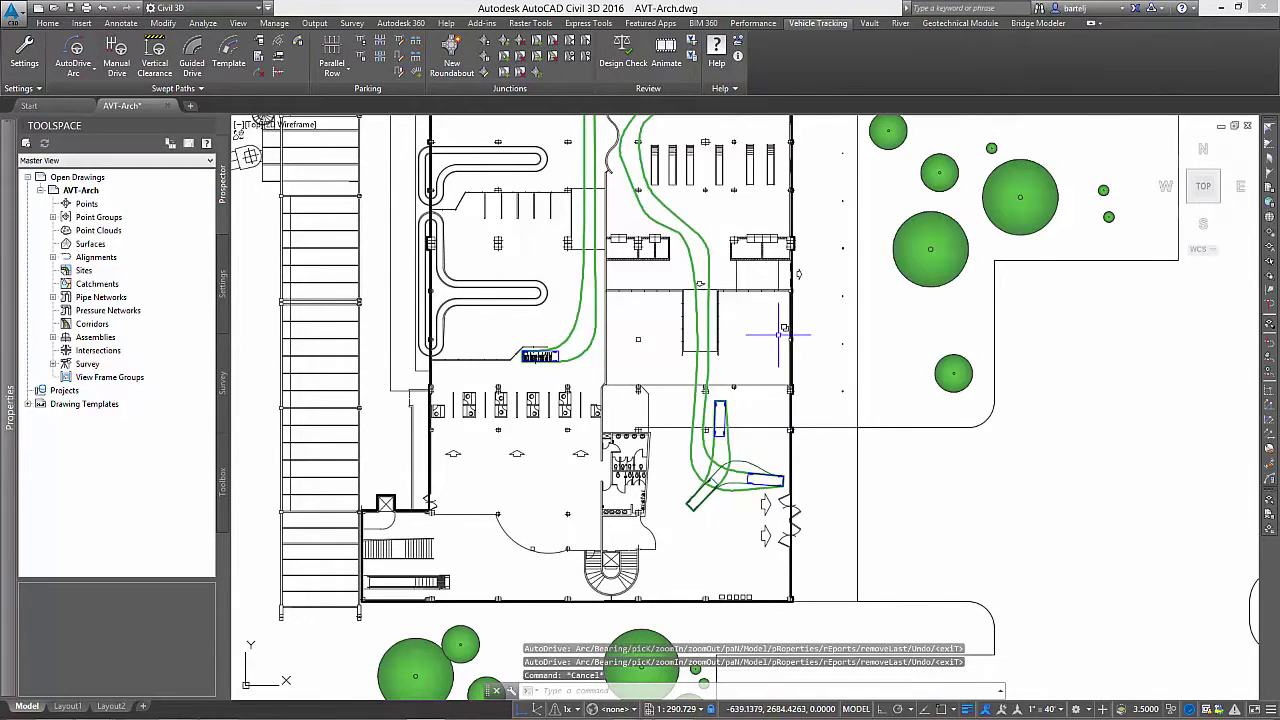
middle_drag(774, 334, 772, 470)
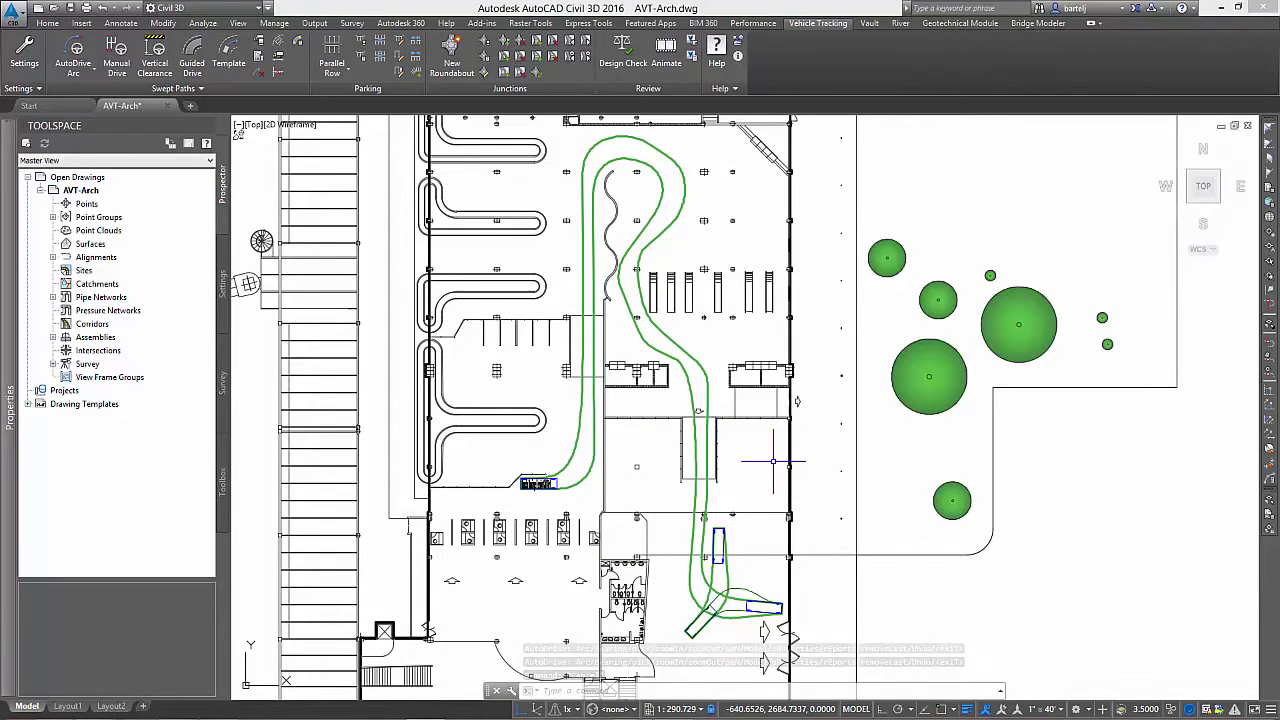
scroll(773, 461, down, 2)
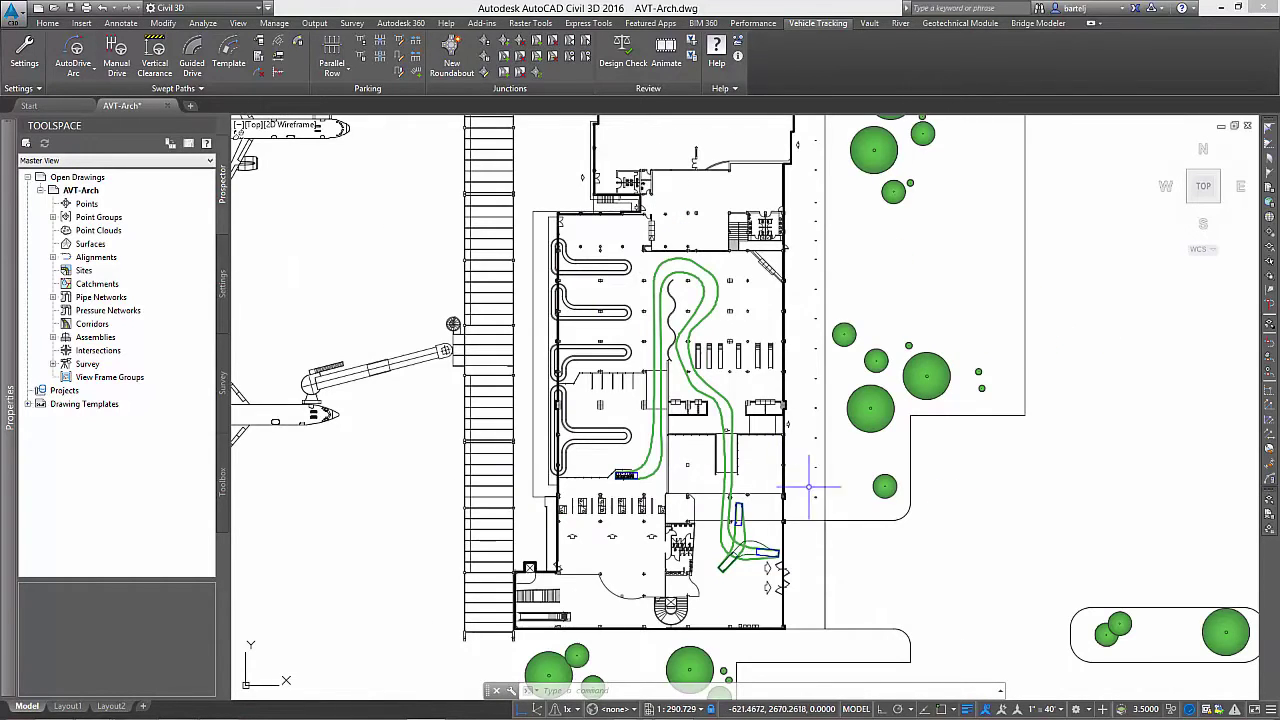
middle_drag(873, 560, 786, 380)
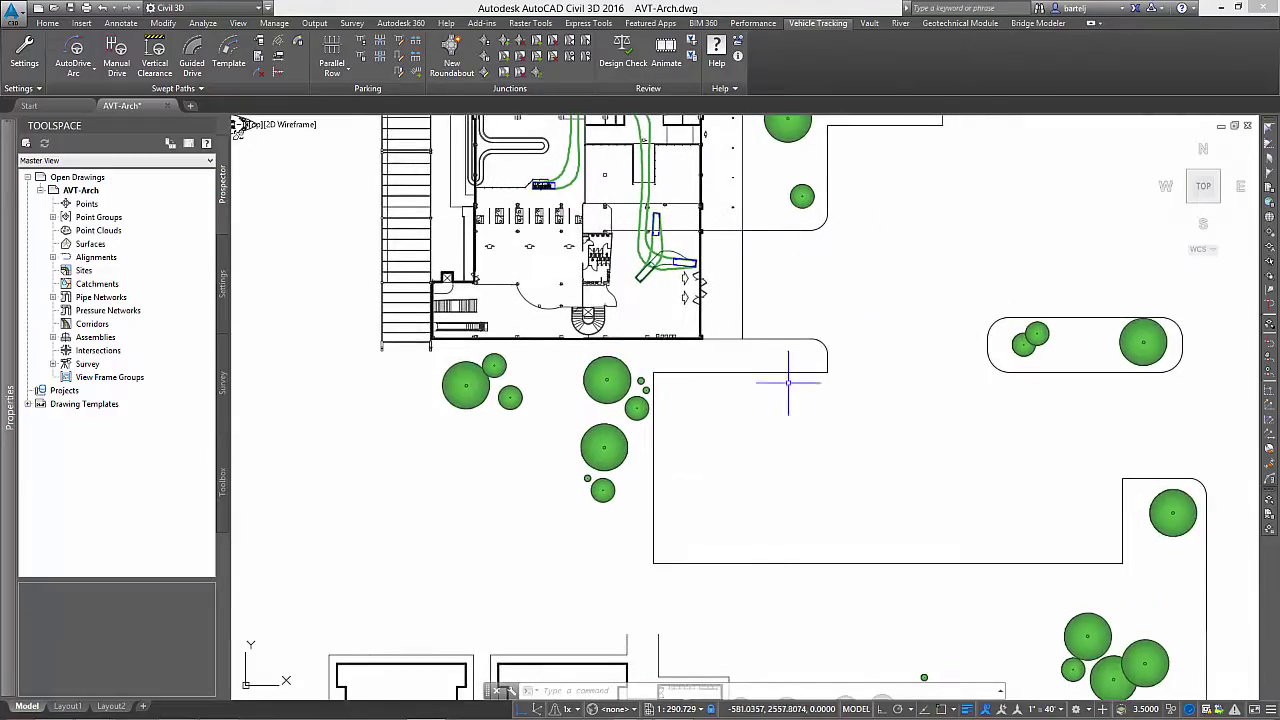
scroll(787, 385, down, 2)
mouse_move(769, 459)
middle_down()
mouse_move(696, 275)
mouse_move(610, 114)
middle_up()
scroll(735, 298, up, 6)
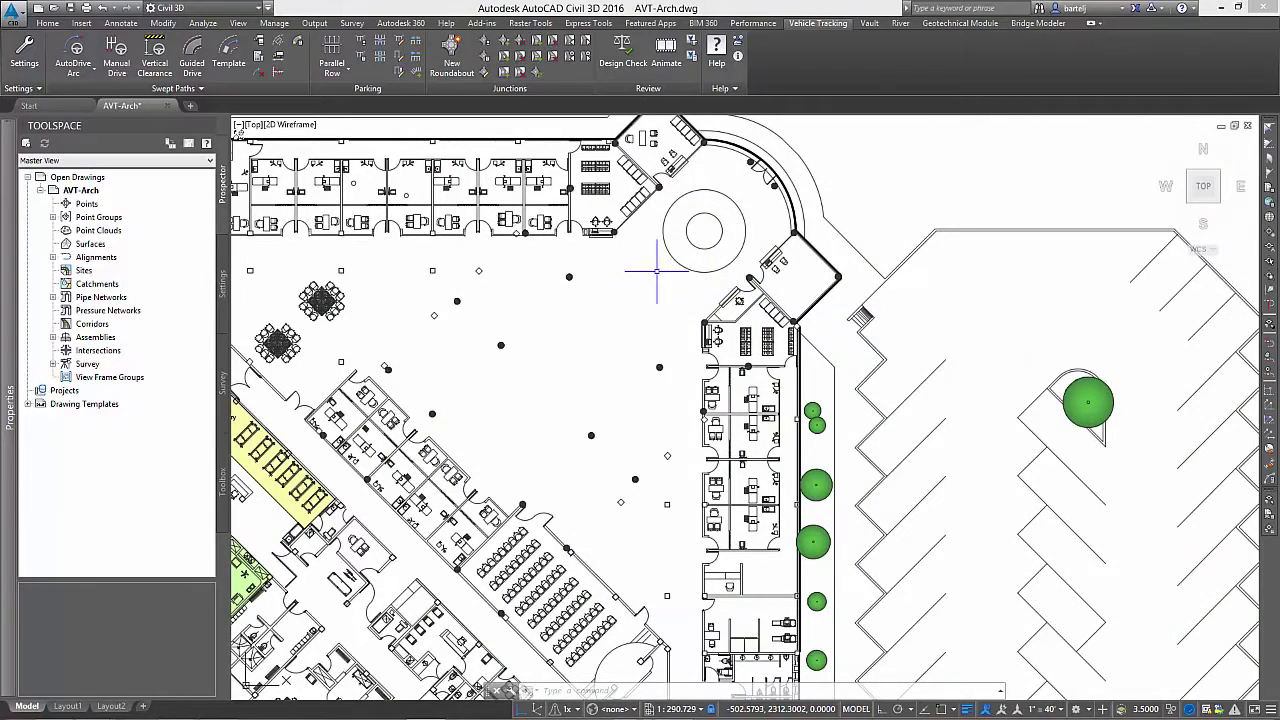
middle_drag(655, 304, 607, 286)
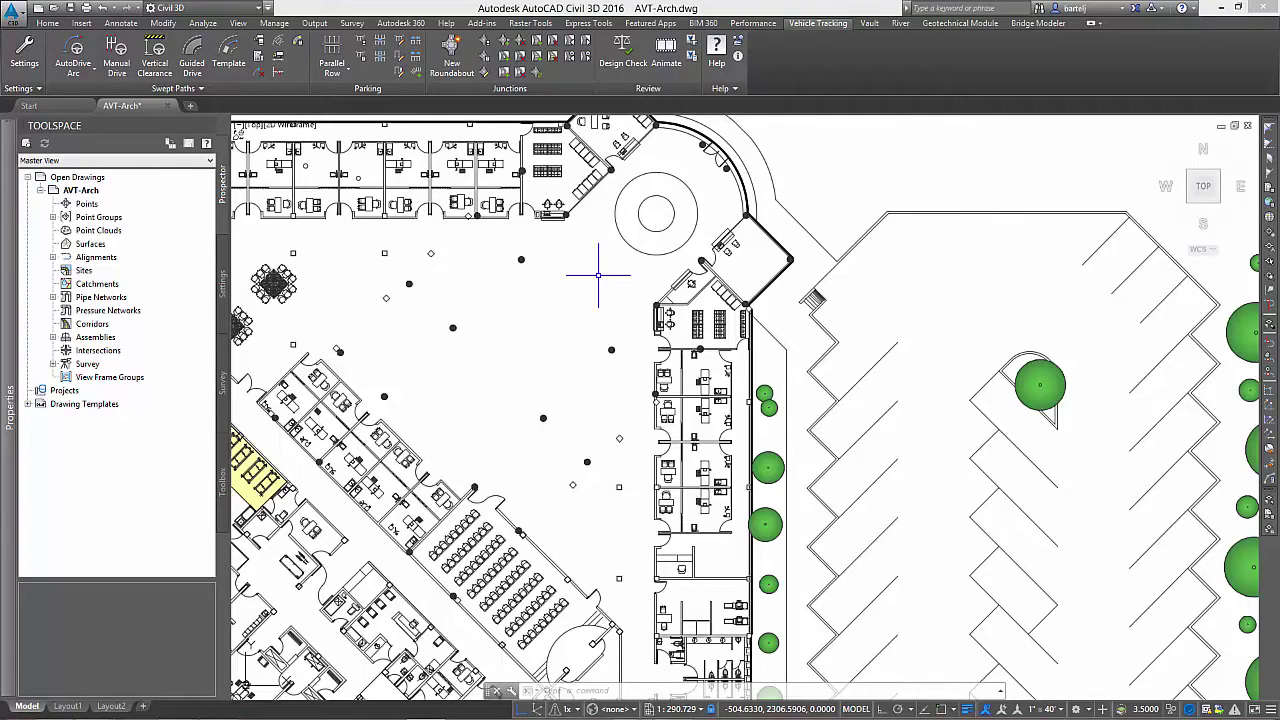
- Start an AutoDrive Arc with the Mobility Scooter and position it beside the round courtyard
click(90, 72)
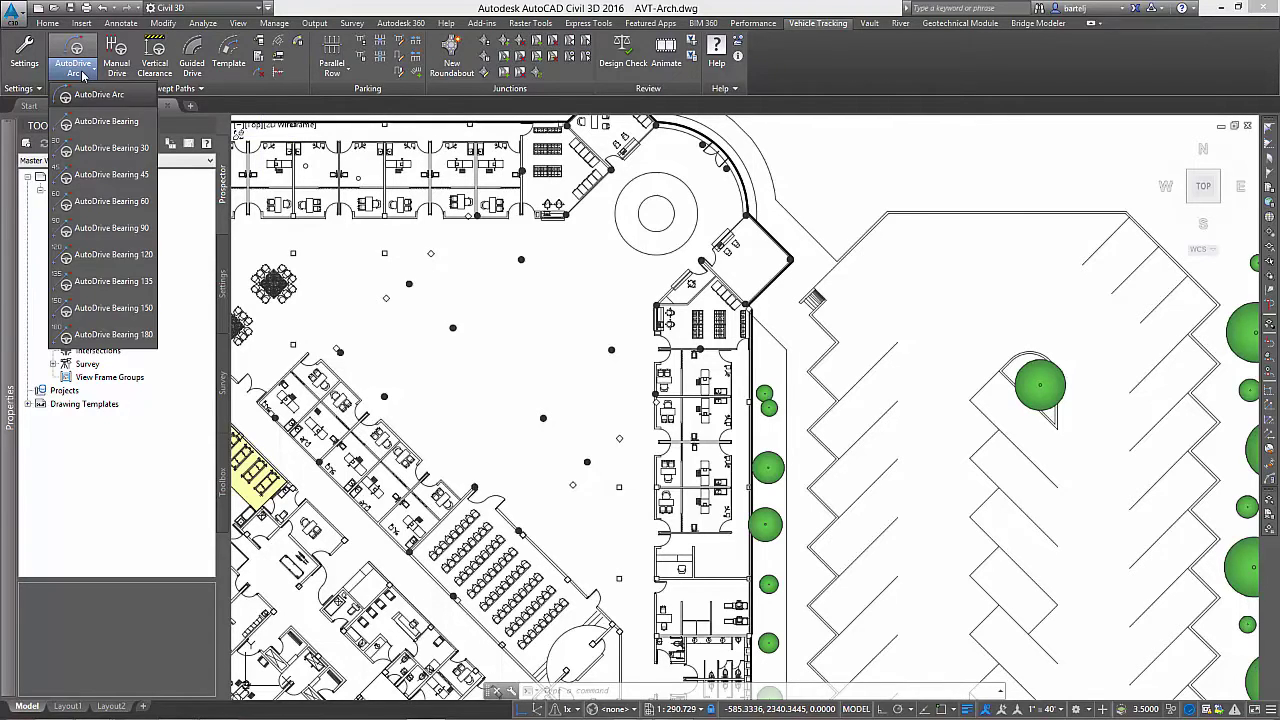
click(88, 96)
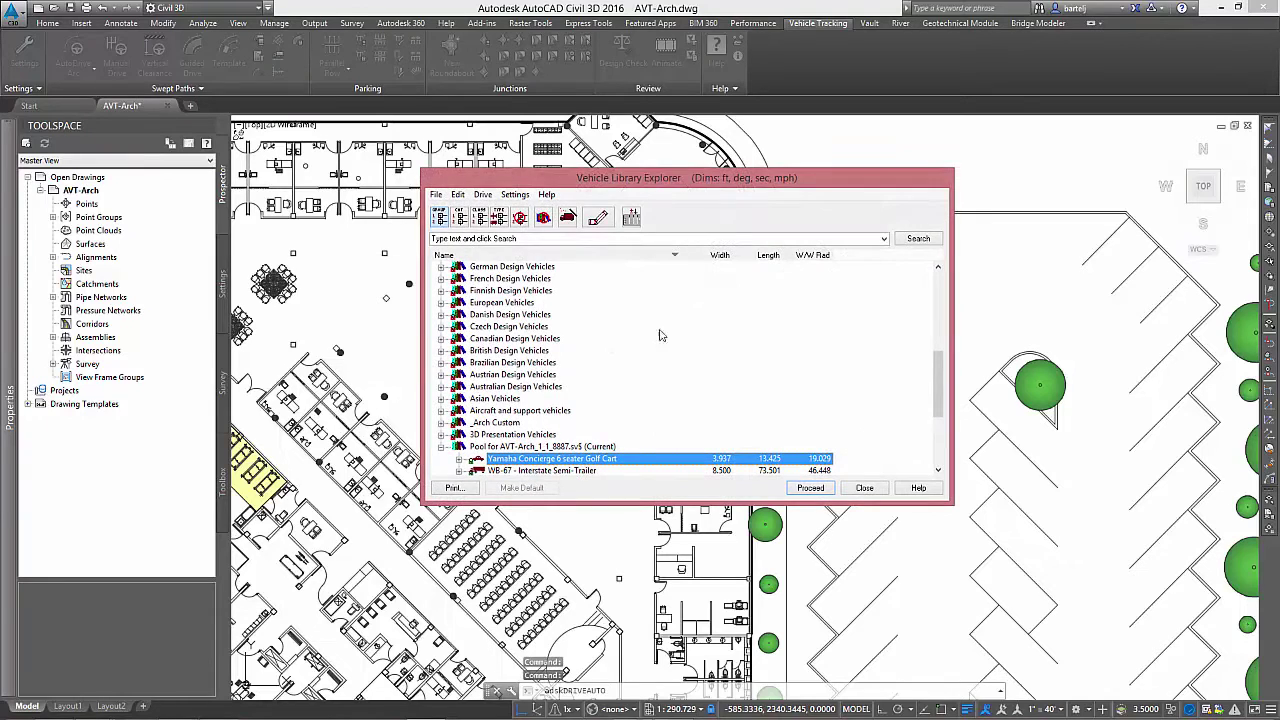
drag(939, 368, 943, 415)
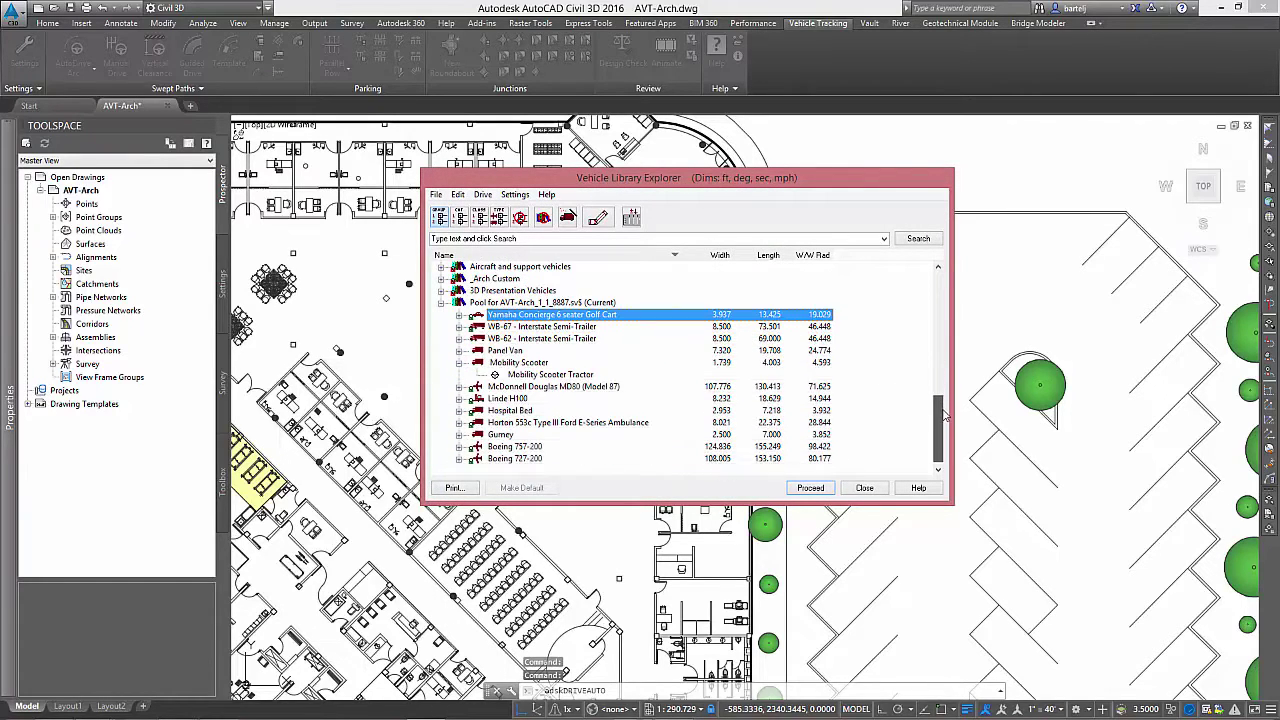
click(542, 363)
click(810, 488)
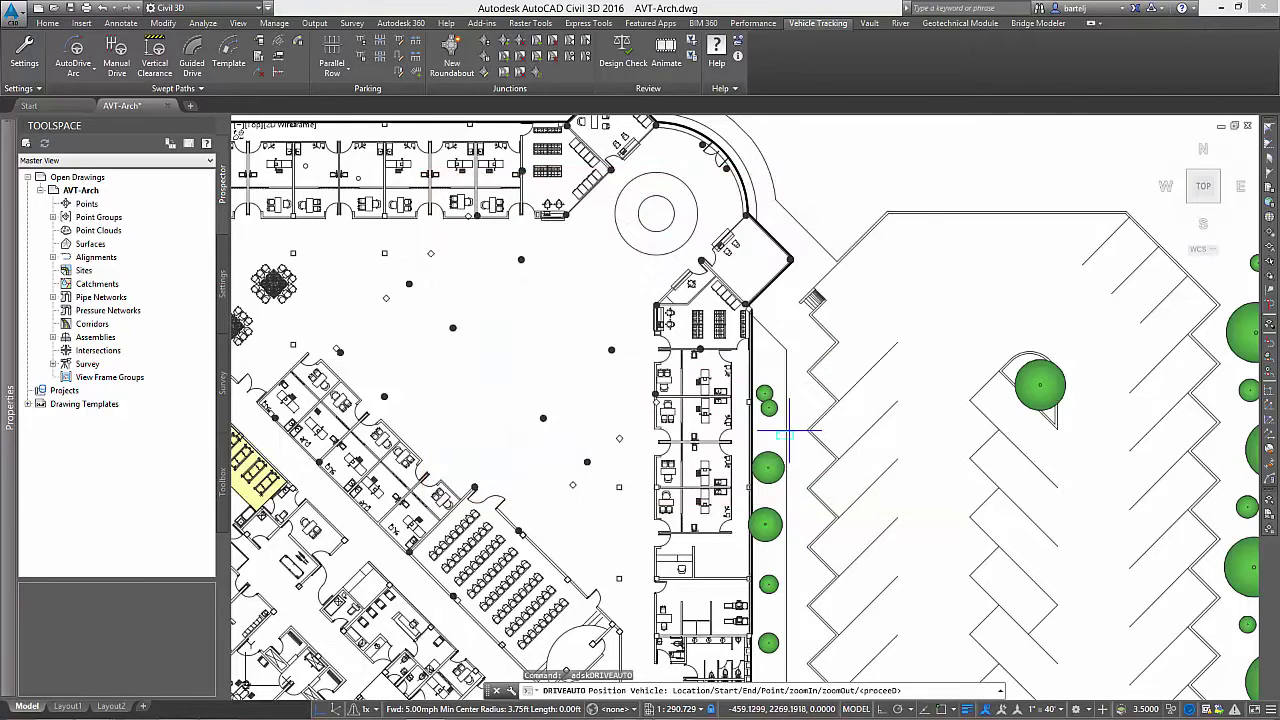
click(710, 168)
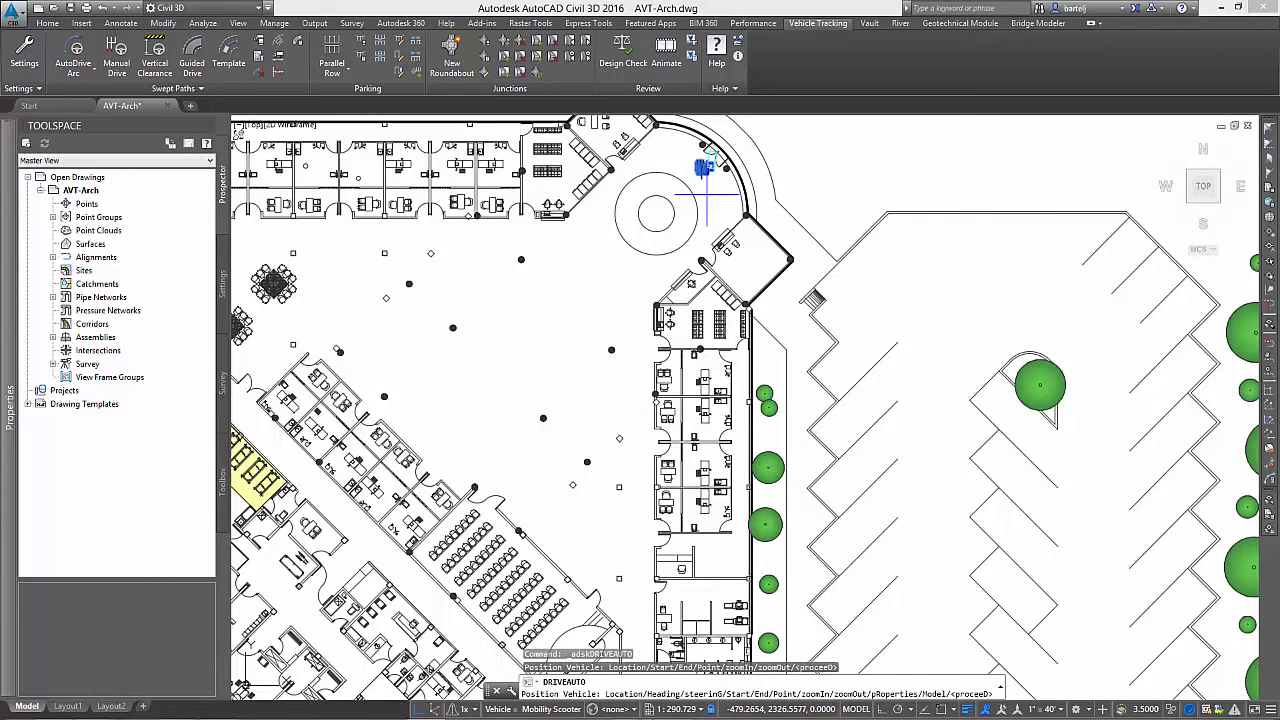
click(248, 355)
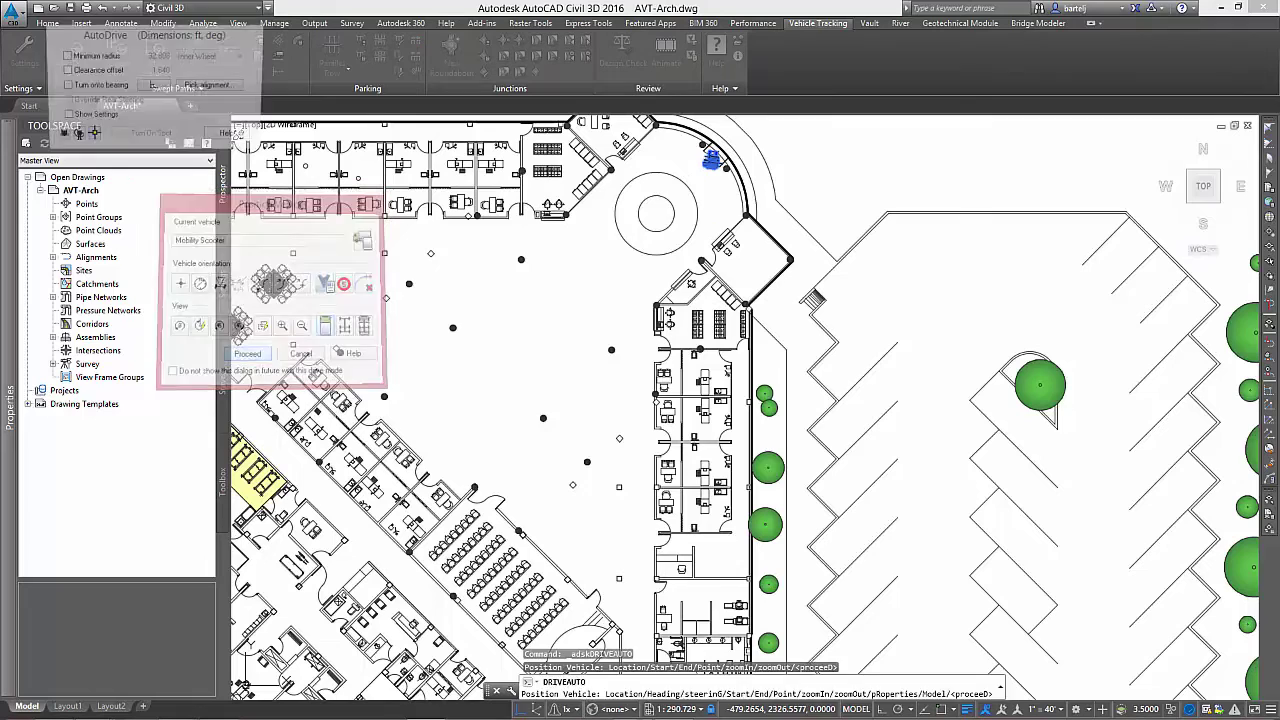
- Curve the scooter's path, then follow a picked datum line straight down the corridor
click(698, 245)
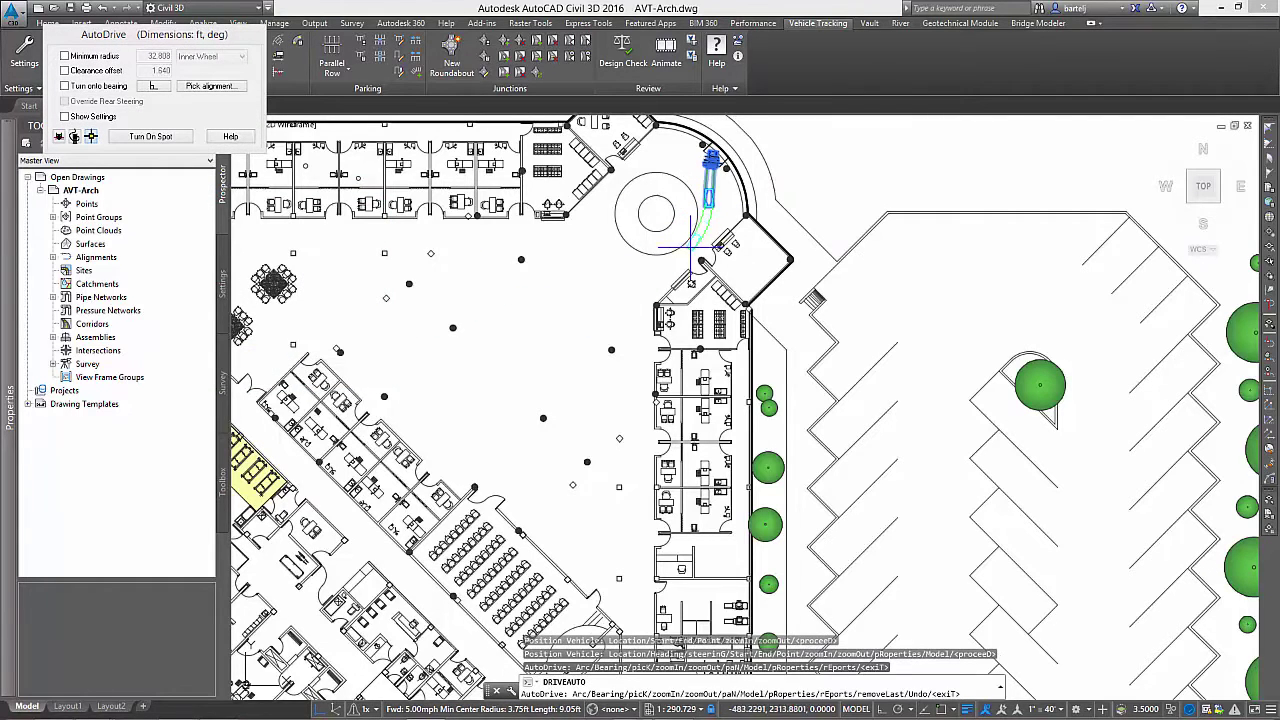
click(688, 259)
click(657, 279)
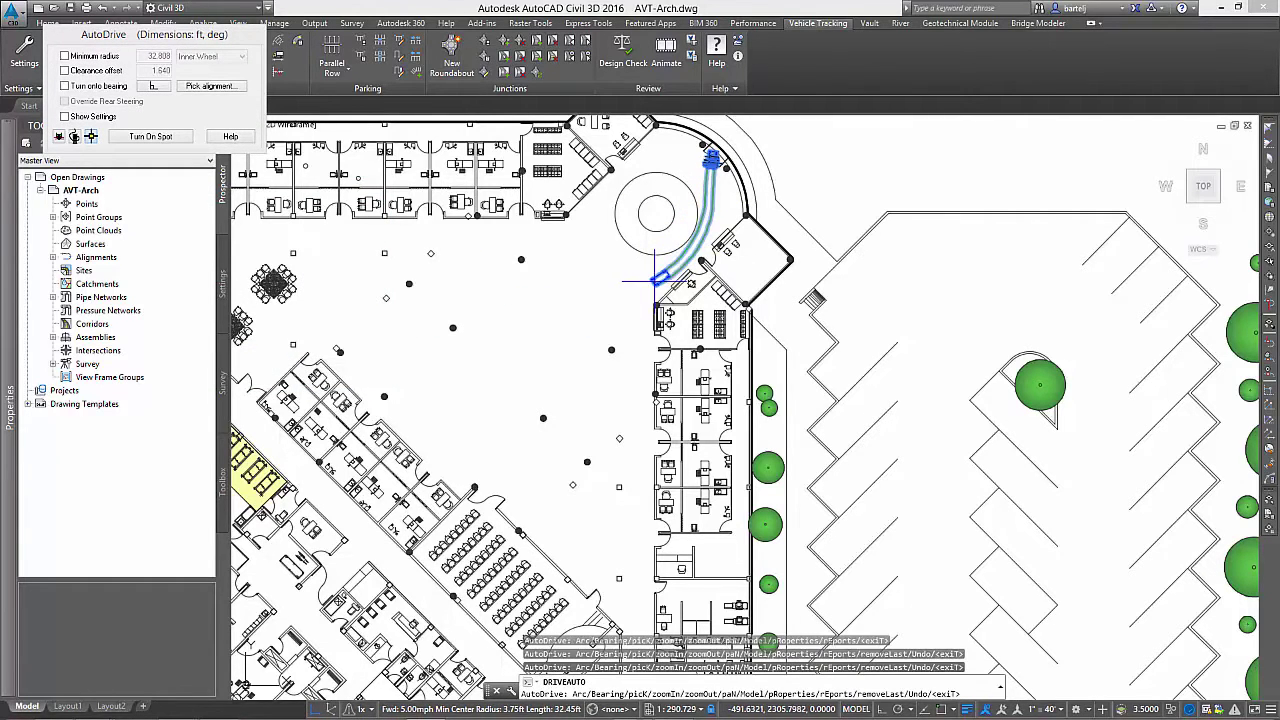
click(232, 88)
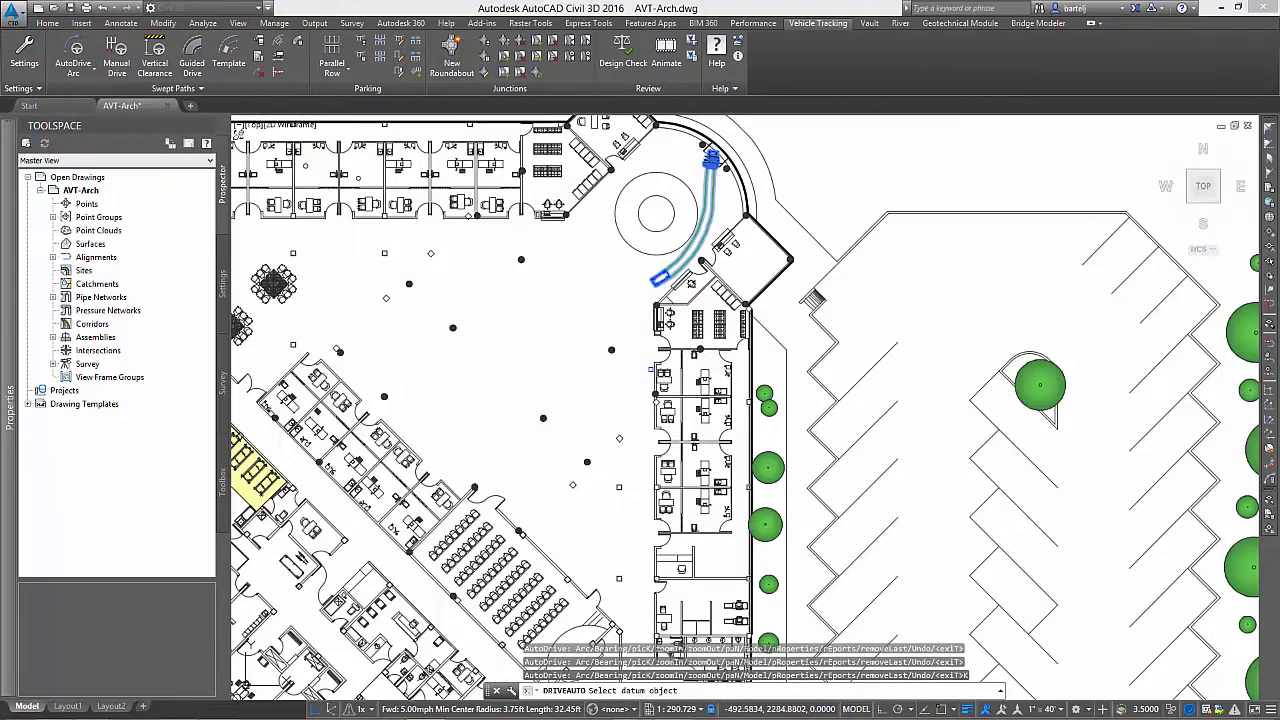
click(654, 372)
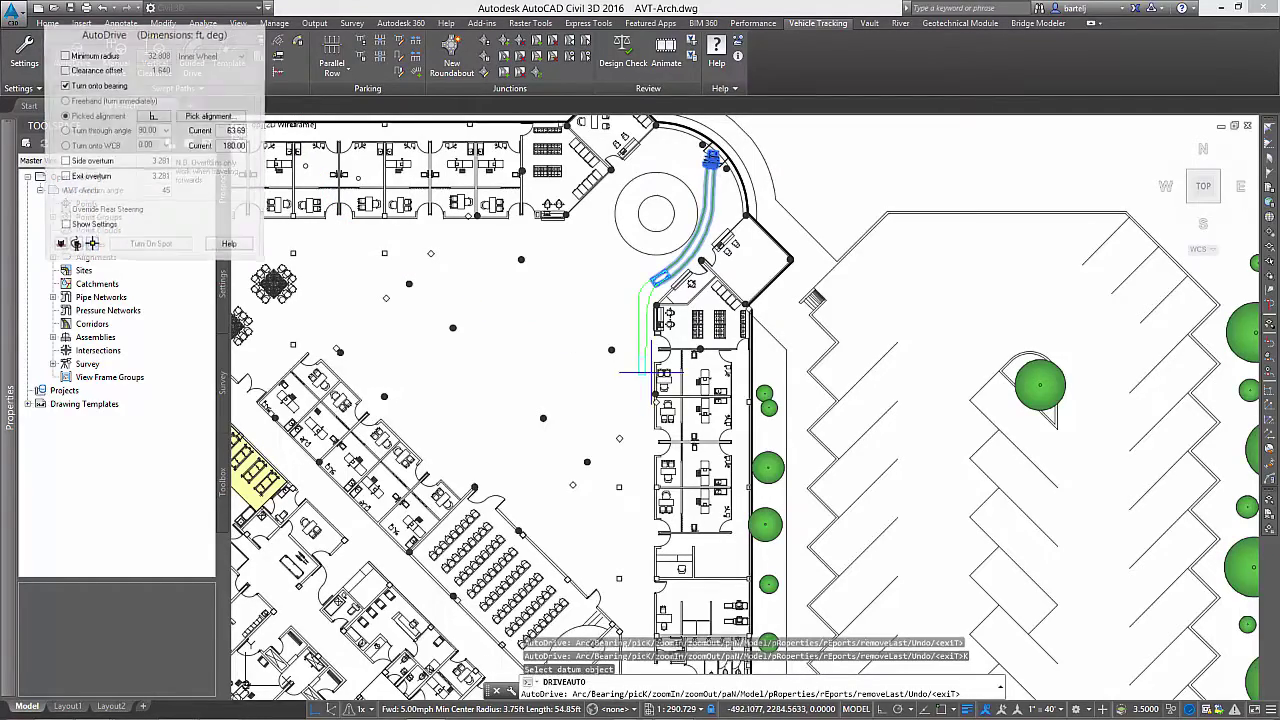
middle_drag(641, 448, 598, 249)
click(598, 286)
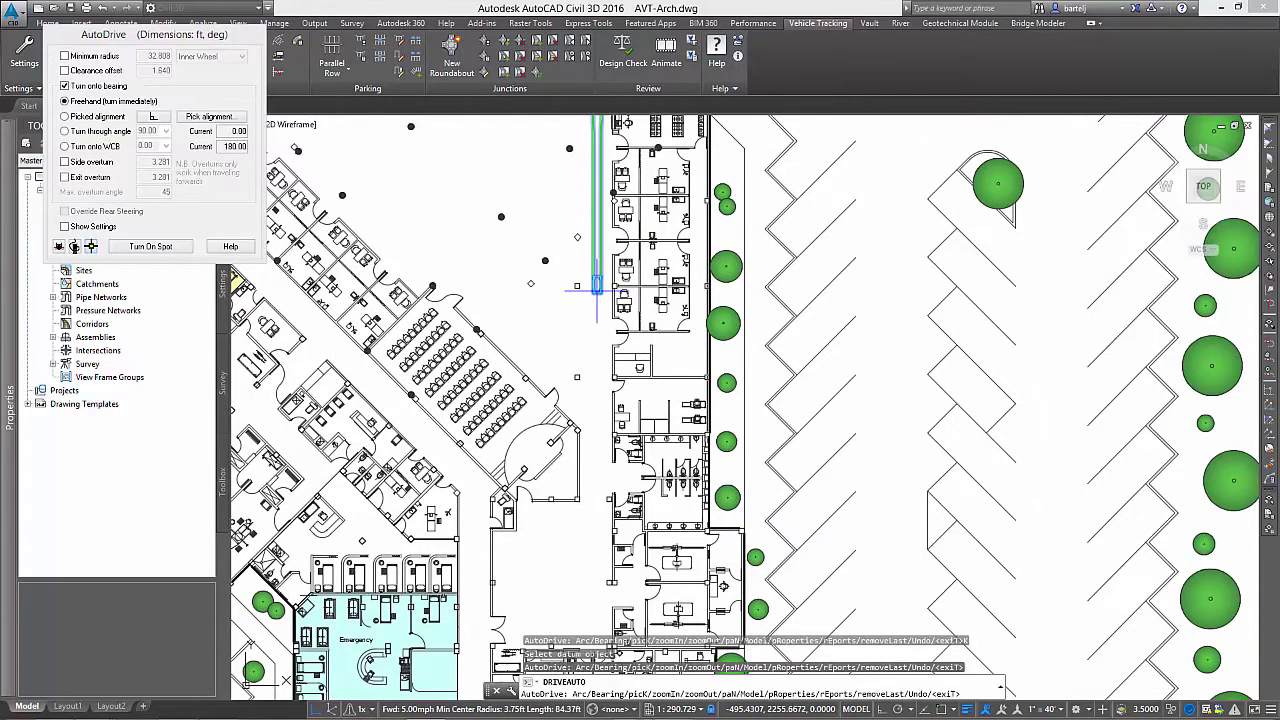
- Follow the corridor line as a new datum, turning into the lower corridor
click(240, 119)
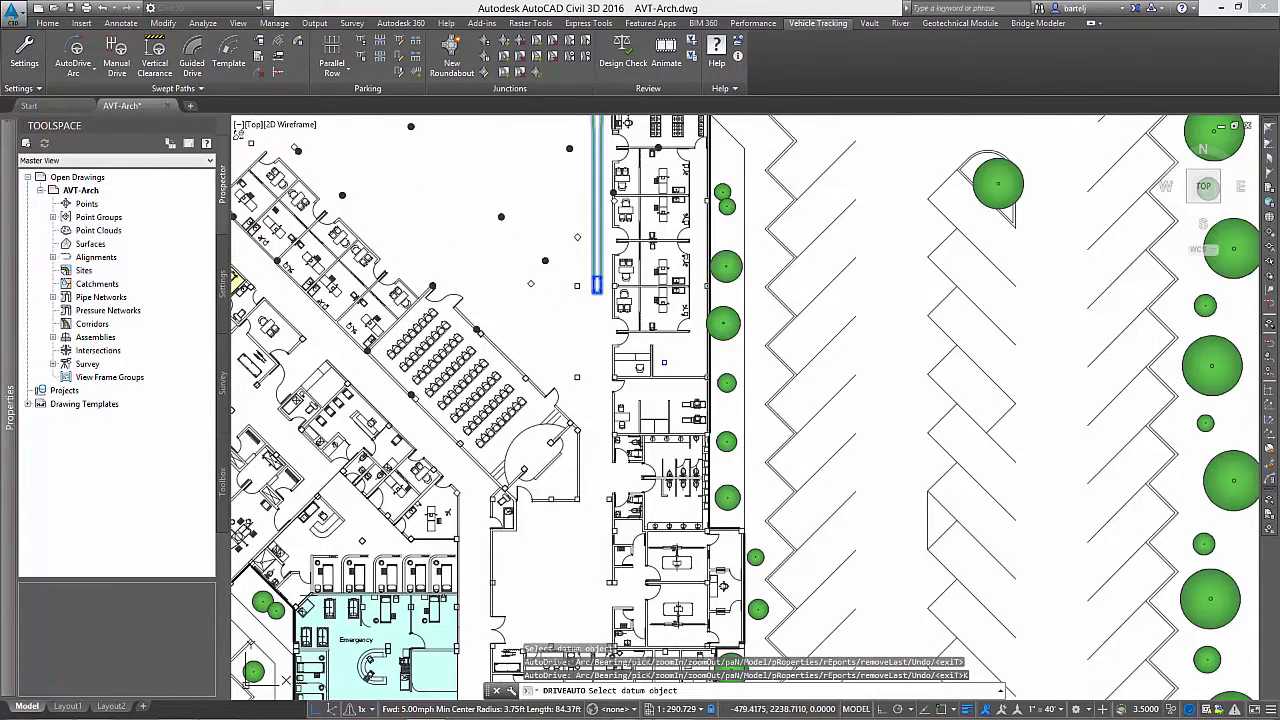
click(596, 285)
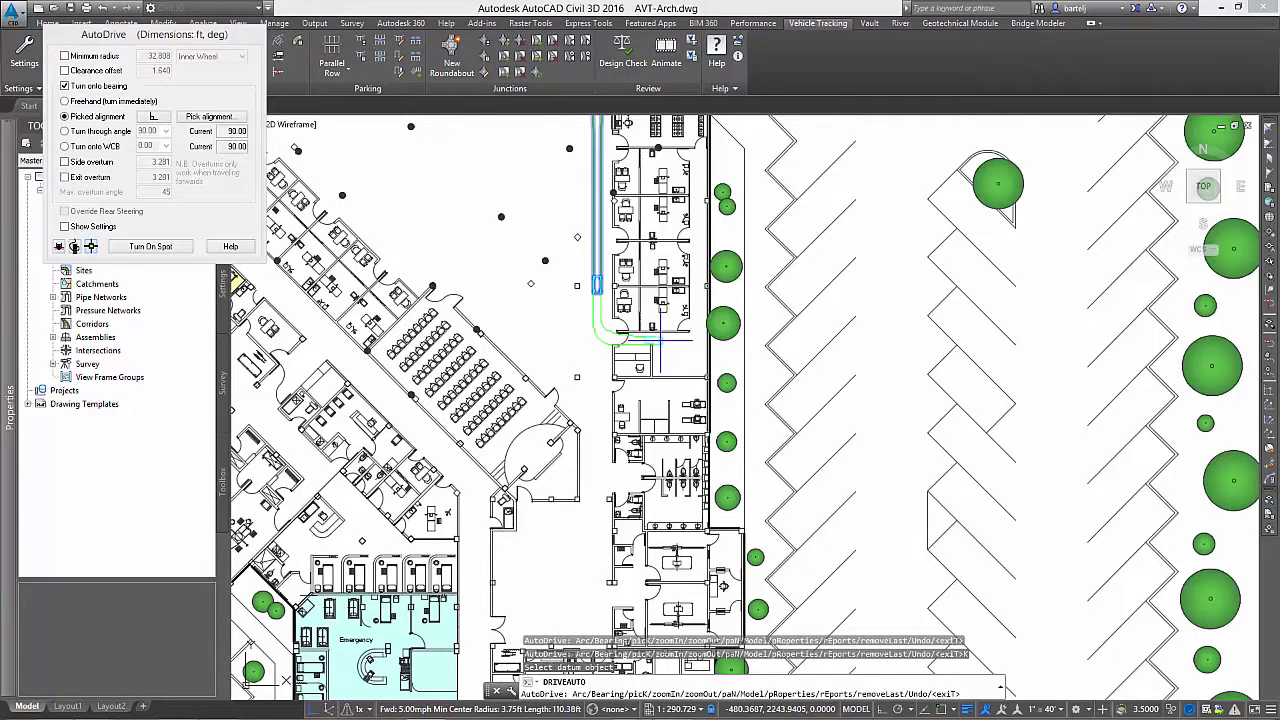
click(660, 340)
scroll(660, 340, up, 5)
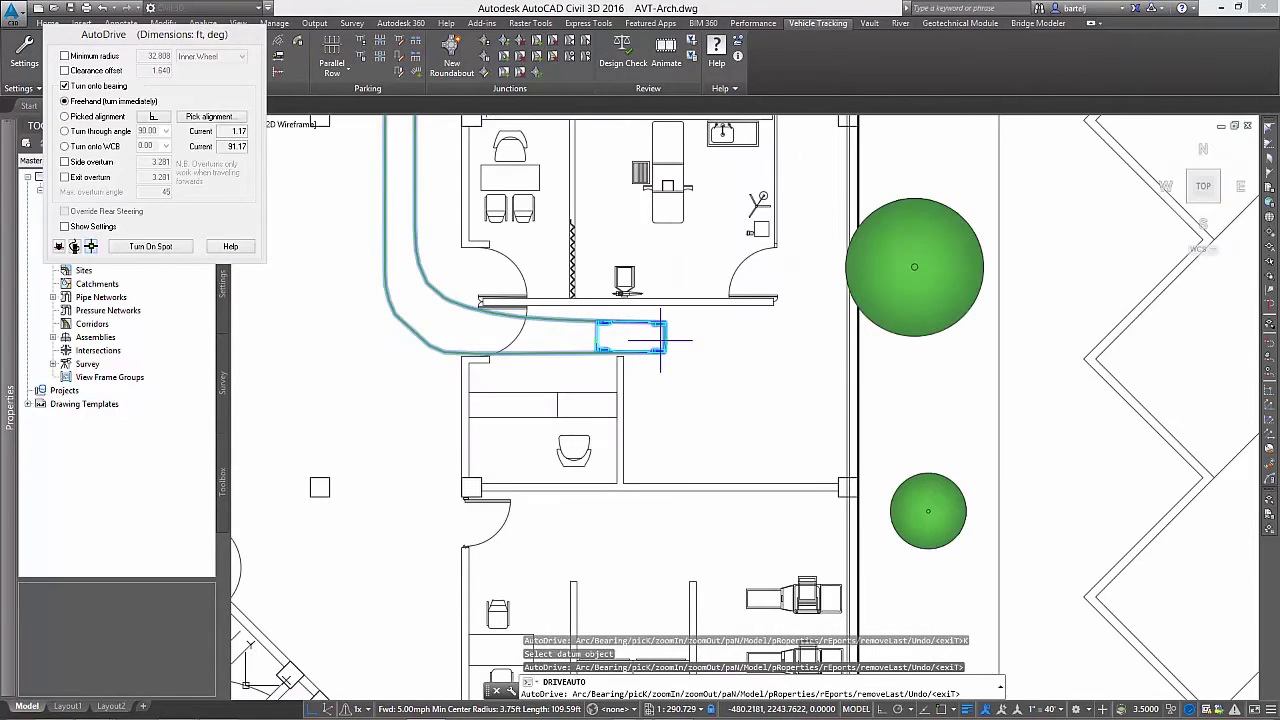
- Follow the vertical wall as datum northward and finish the scooter path
click(233, 119)
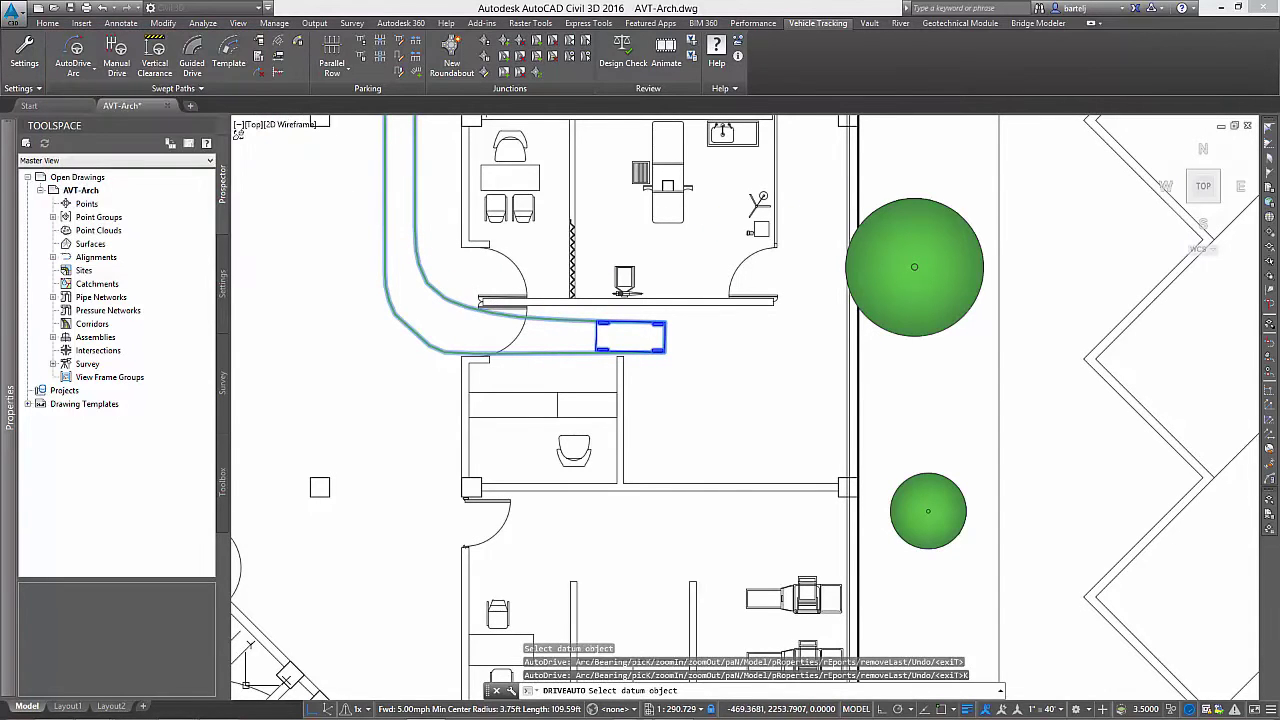
click(847, 290)
middle_drag(797, 204, 780, 325)
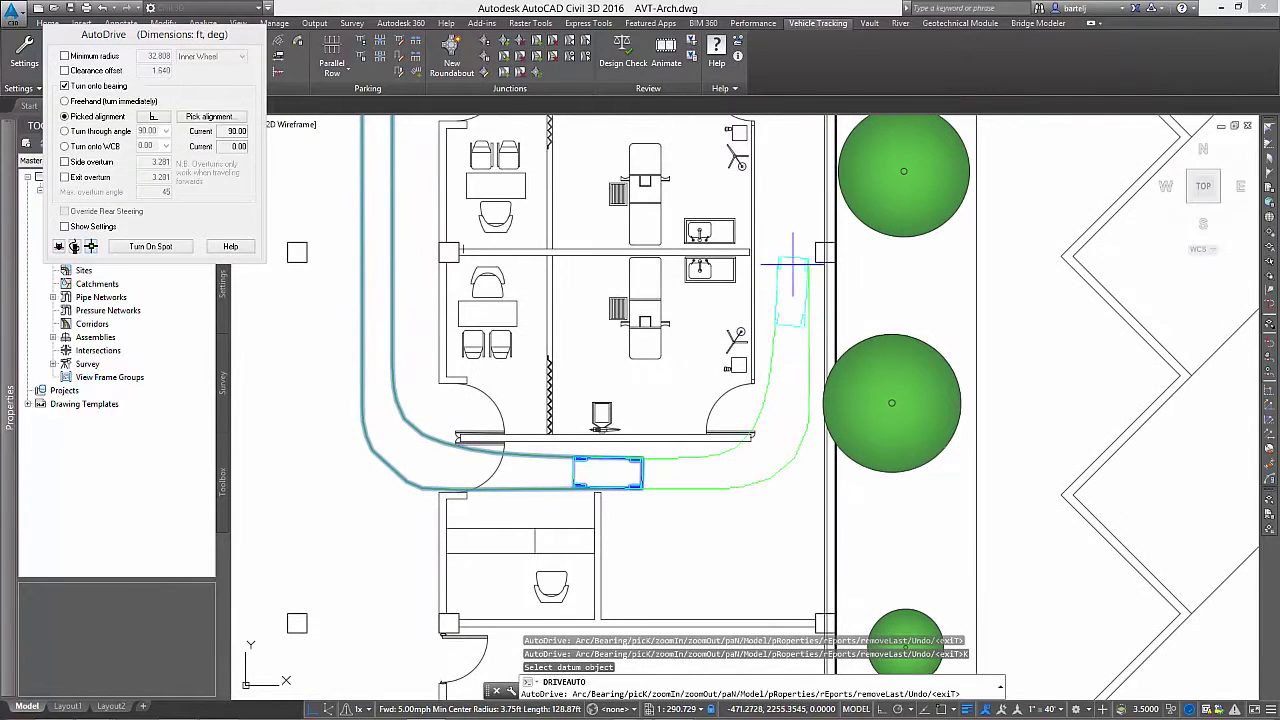
click(798, 184)
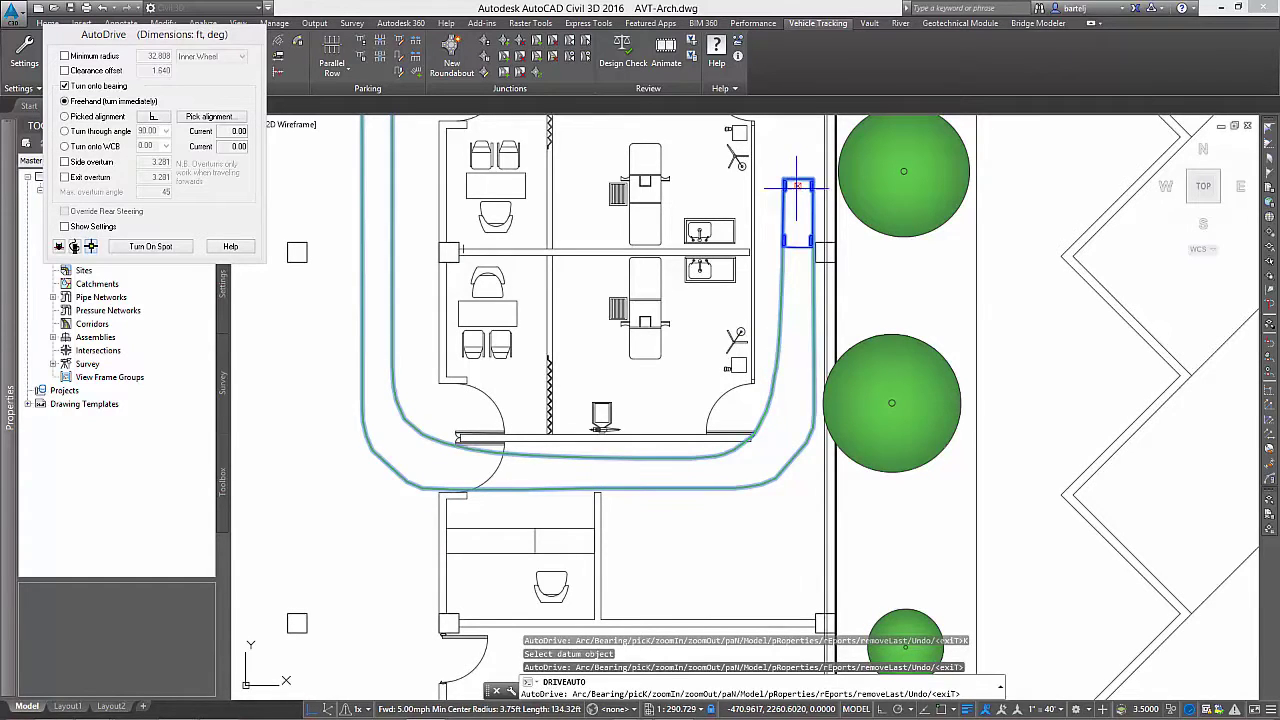
key(Return)
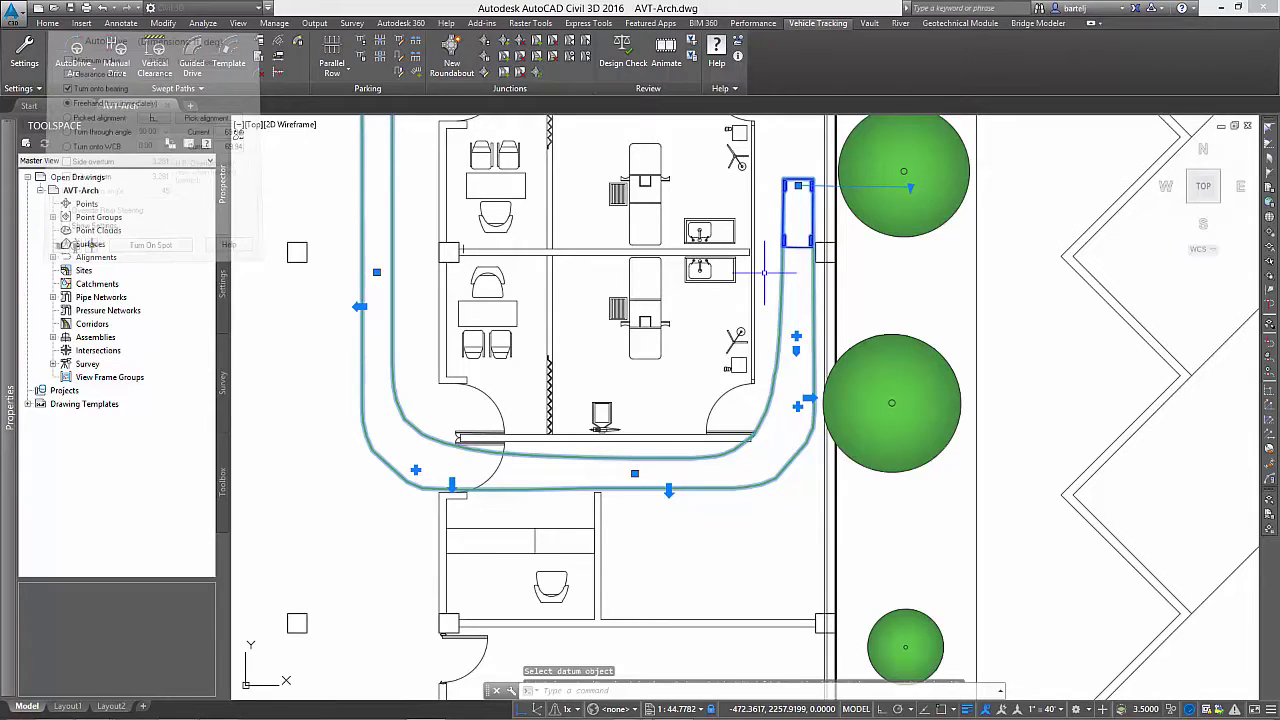
key(Escape)
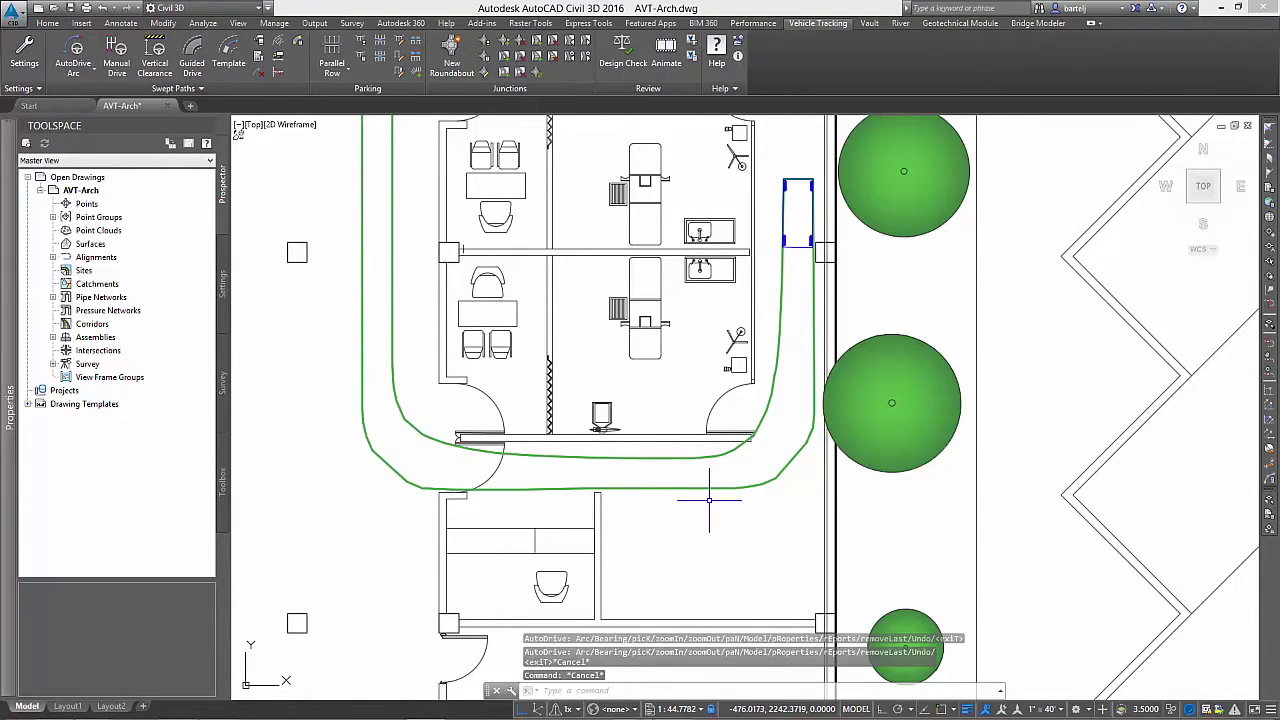
- Zoom out, pan up to the emergency wing, and zoom in on the rooms east of it
scroll(690, 498, down, 5)
scroll(607, 484, down, 1)
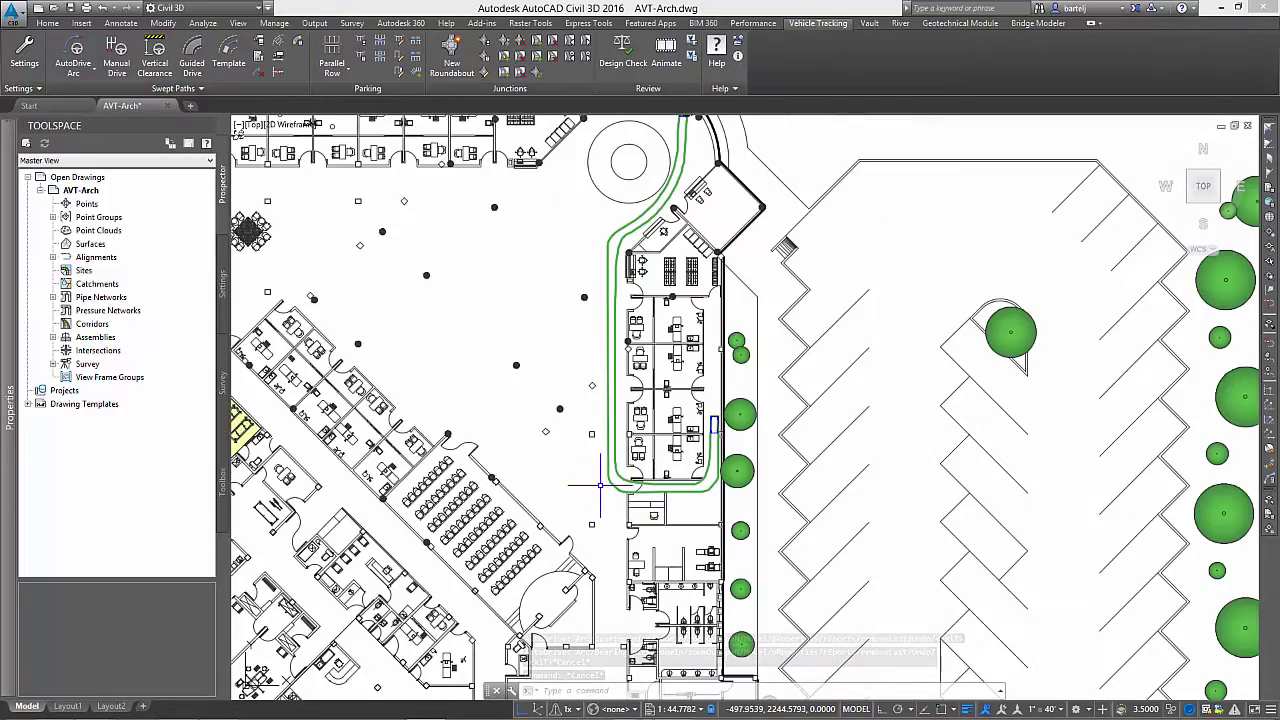
middle_drag(560, 453, 596, 190)
middle_drag(640, 475, 662, 392)
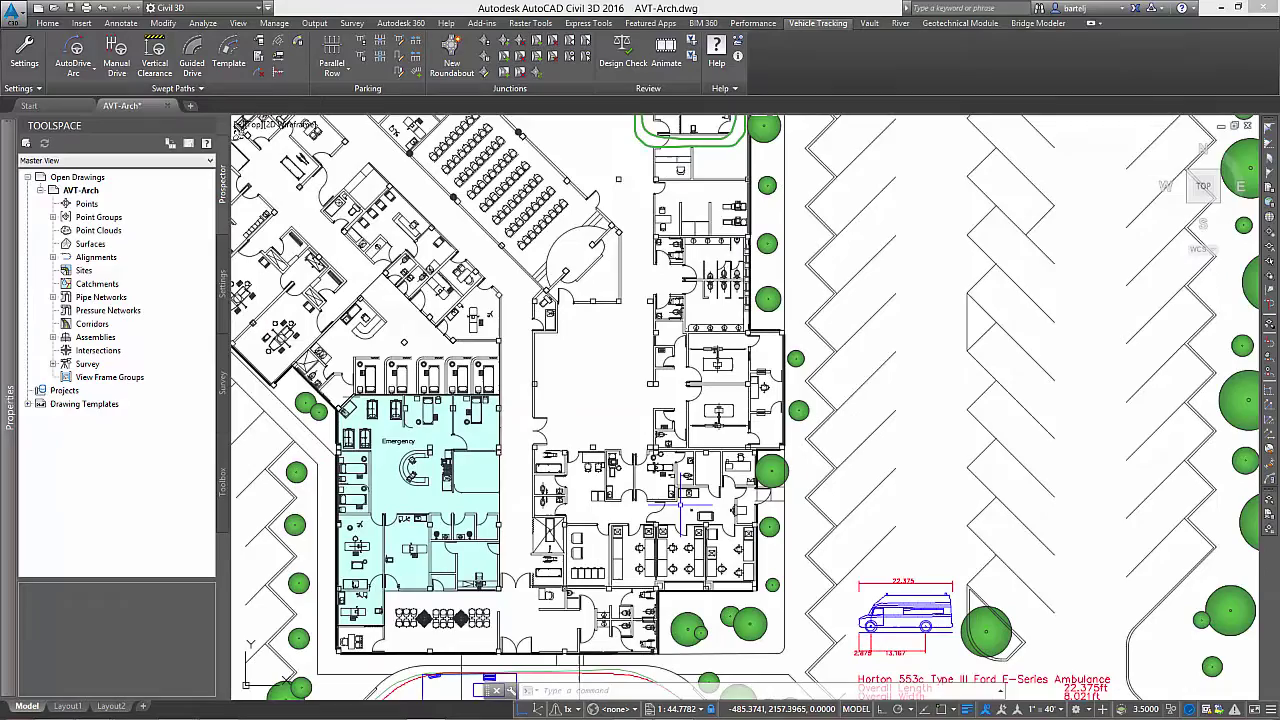
middle_drag(678, 505, 684, 410)
scroll(684, 408, up, 2)
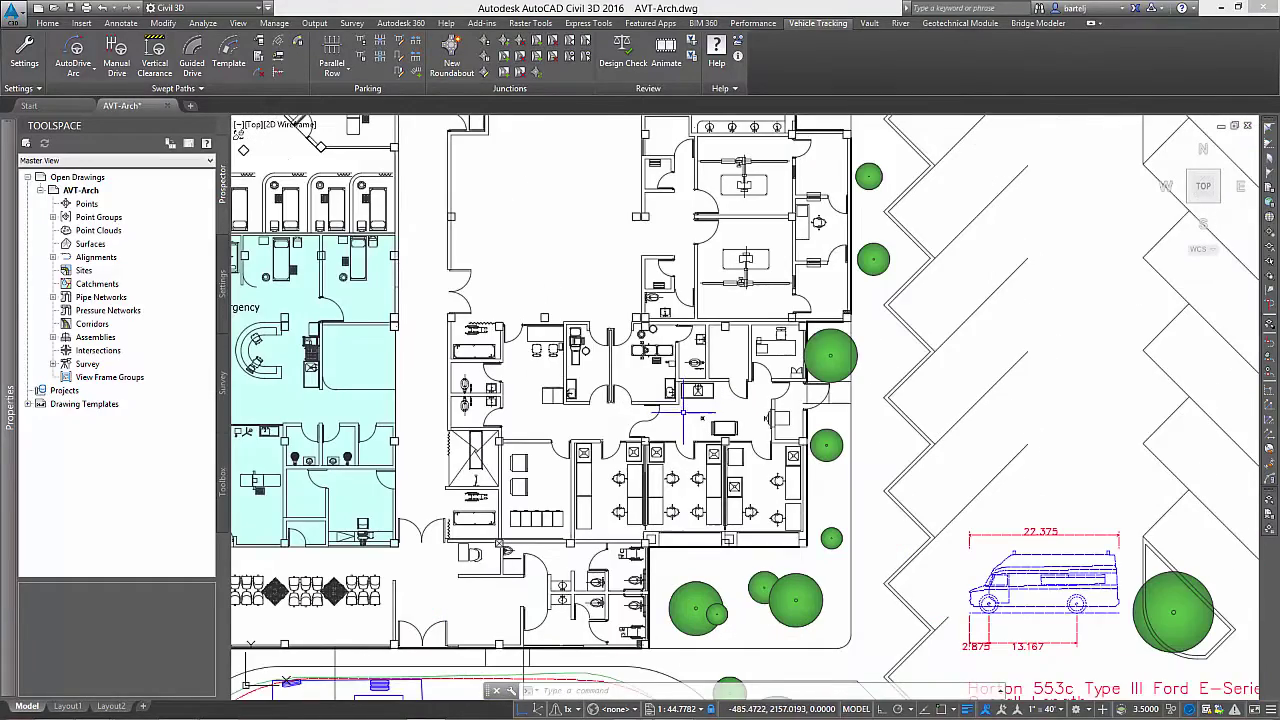
- Start an AutoDrive Arc with the Mobility Scooter outside the east side, heading into the building
click(73, 70)
click(84, 100)
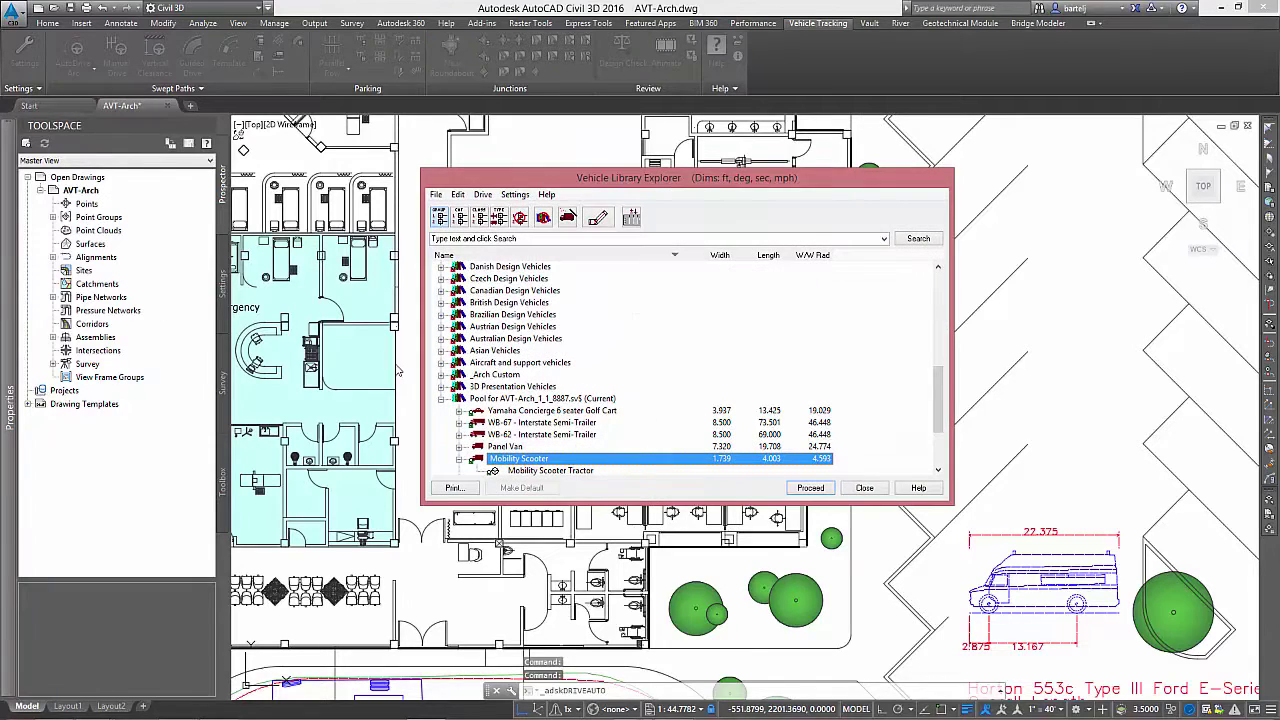
click(789, 488)
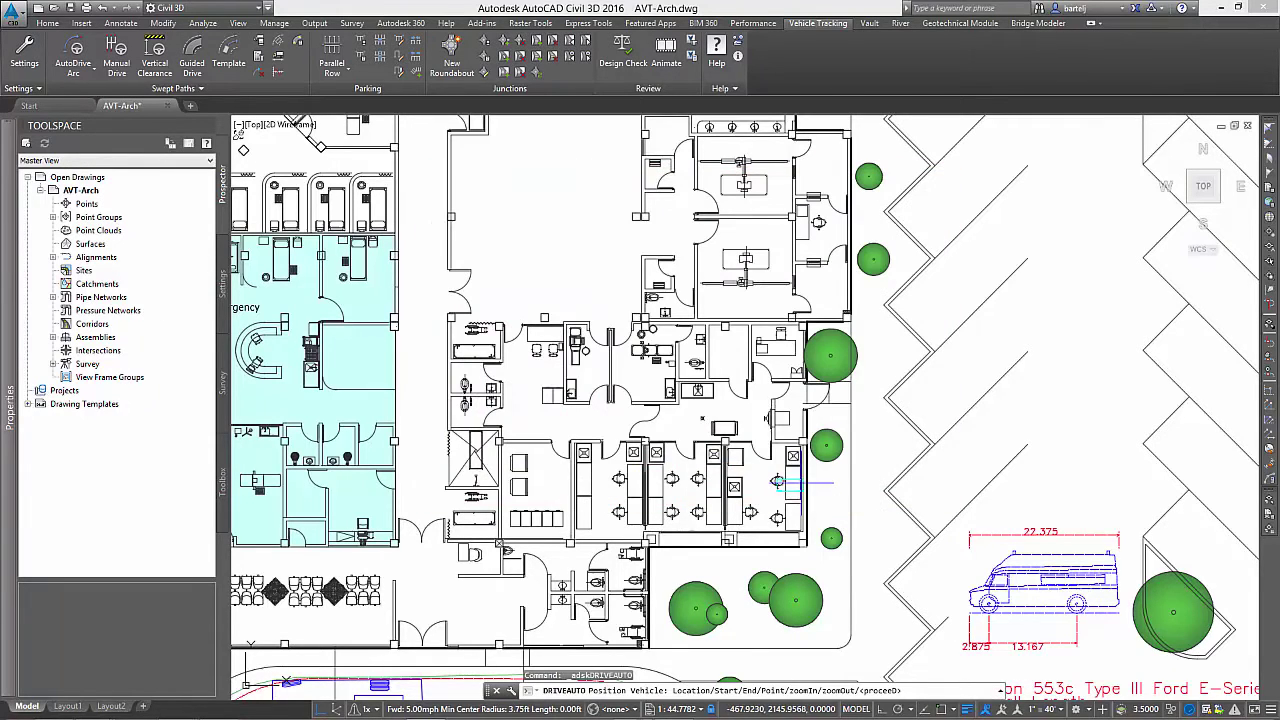
click(845, 393)
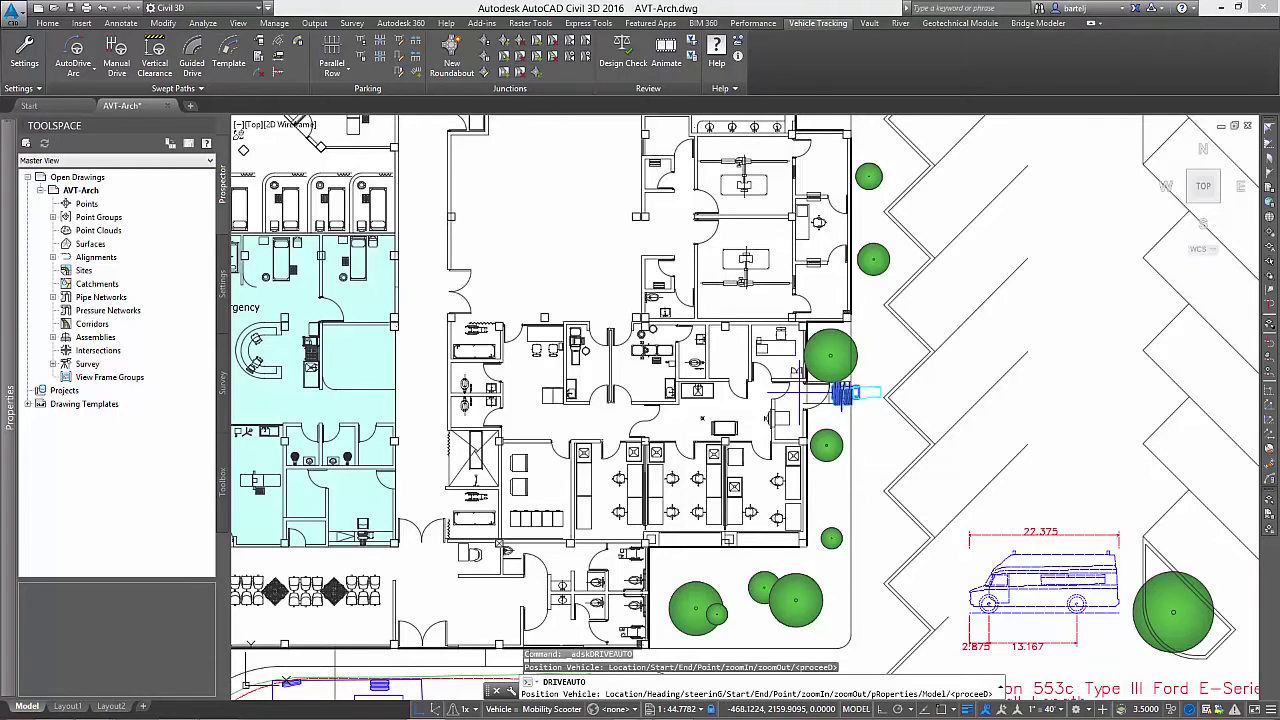
click(866, 393)
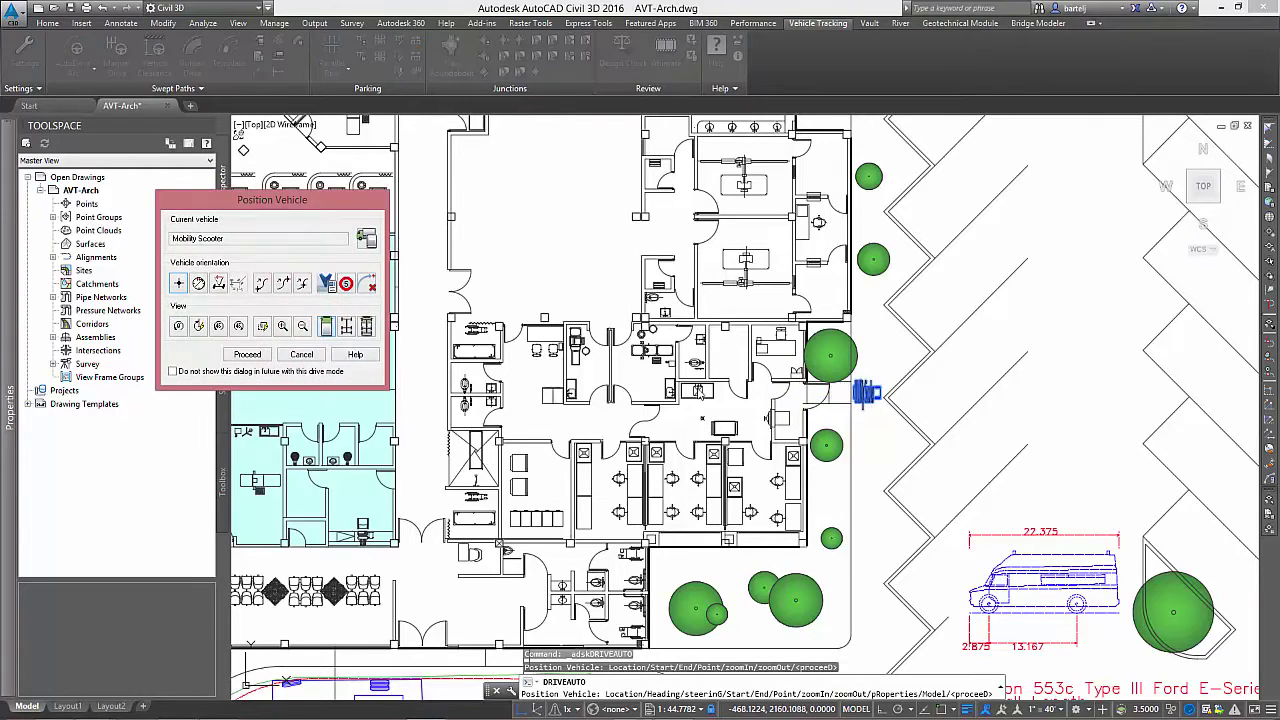
click(247, 354)
- Drive the scooter west, curve southwest, follow a picked datum, and finish heading north
scroll(777, 388, up, 4)
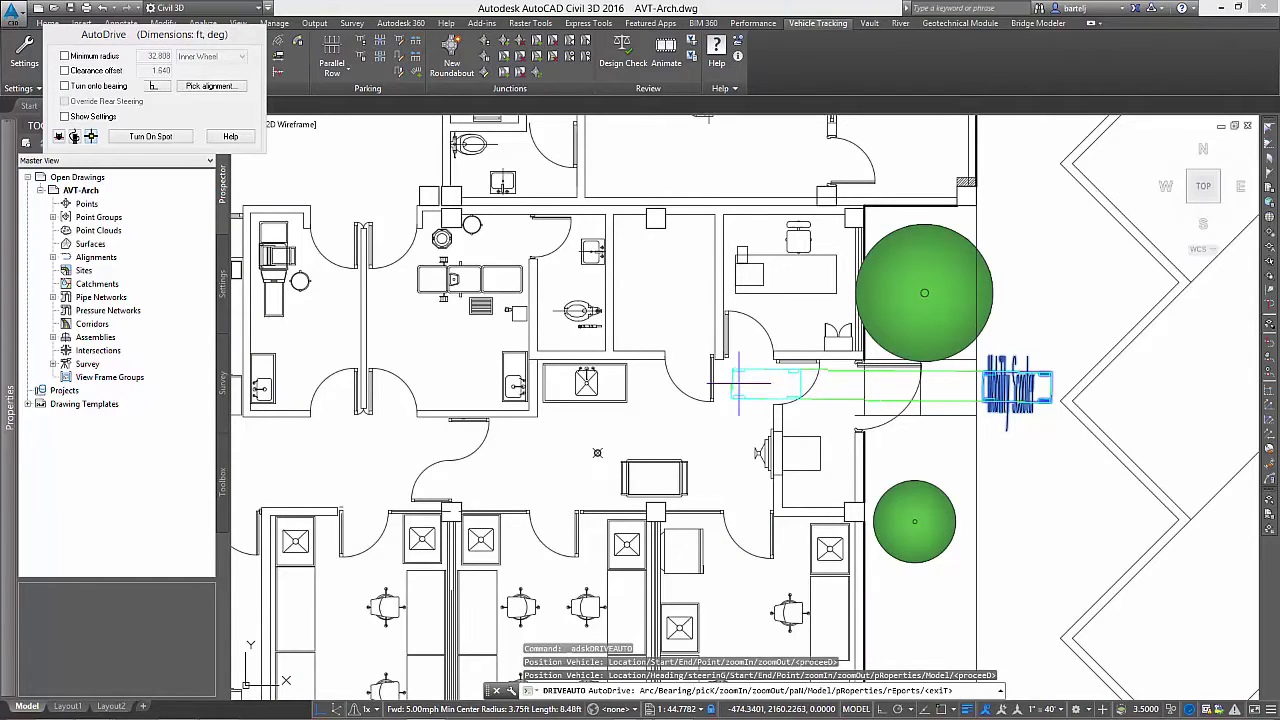
click(738, 386)
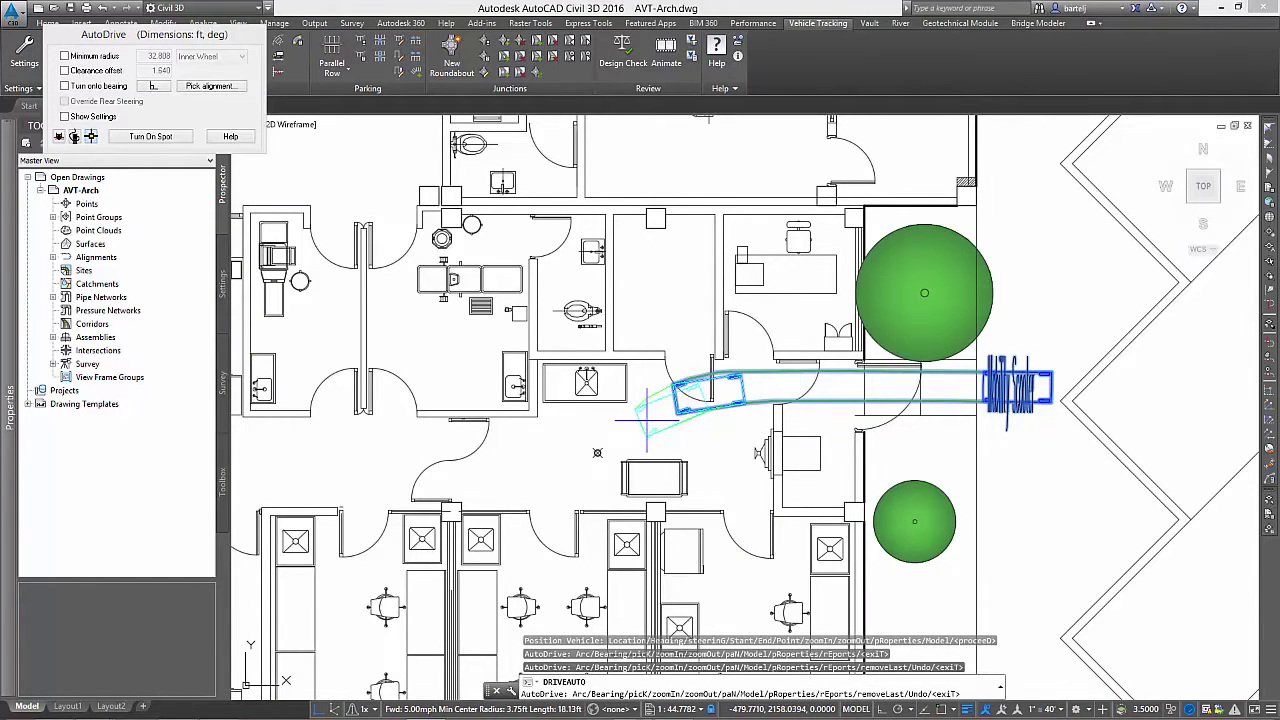
click(597, 432)
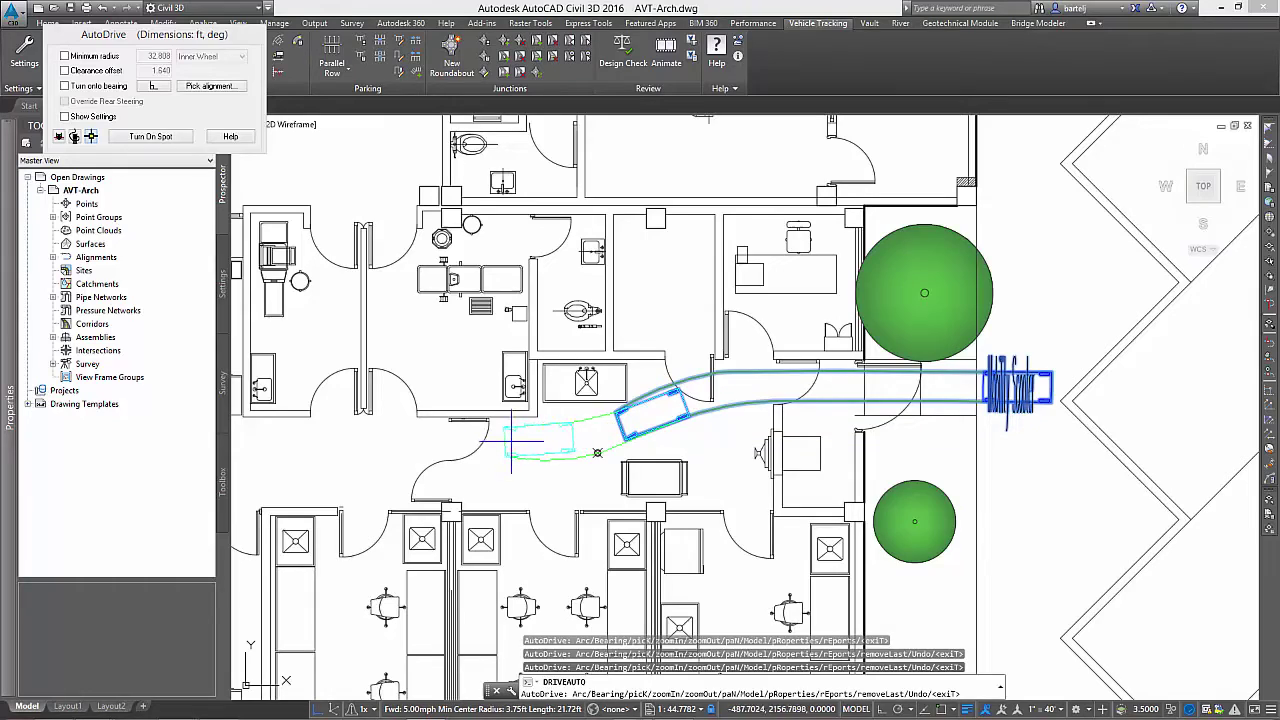
key(Return)
click(640, 420)
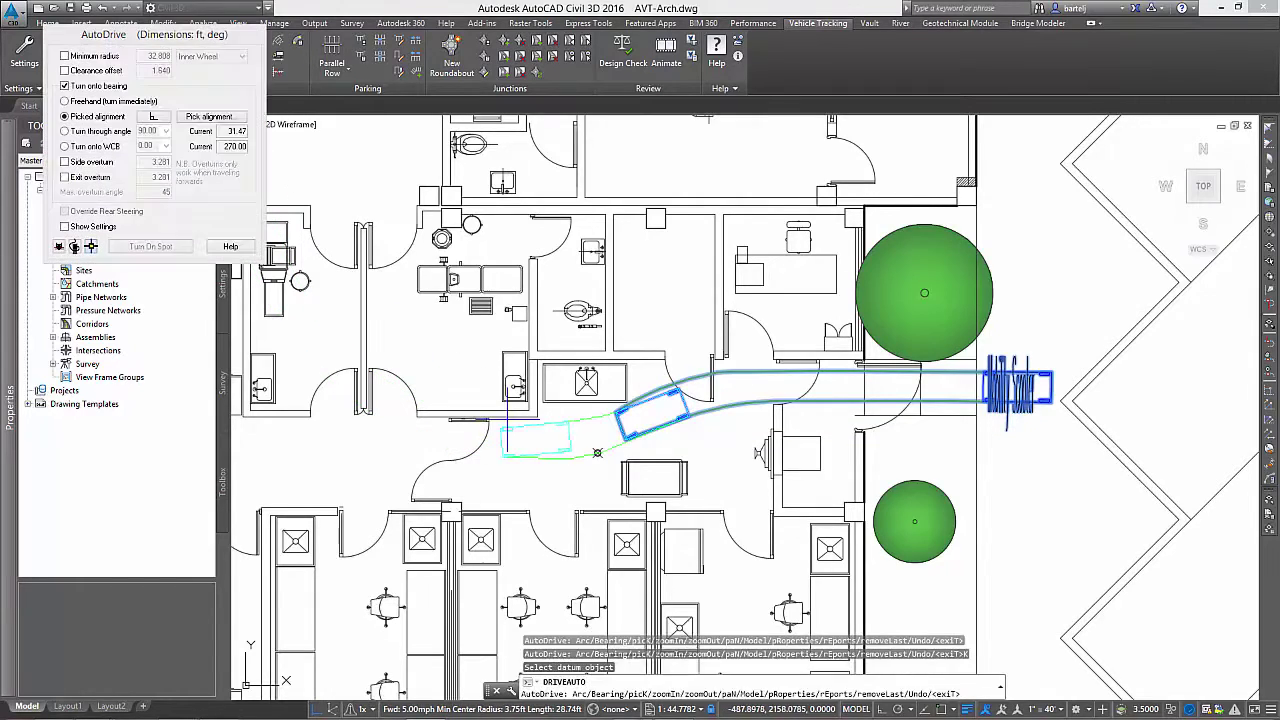
scroll(403, 433, down, 2)
middle_drag(388, 431, 611, 460)
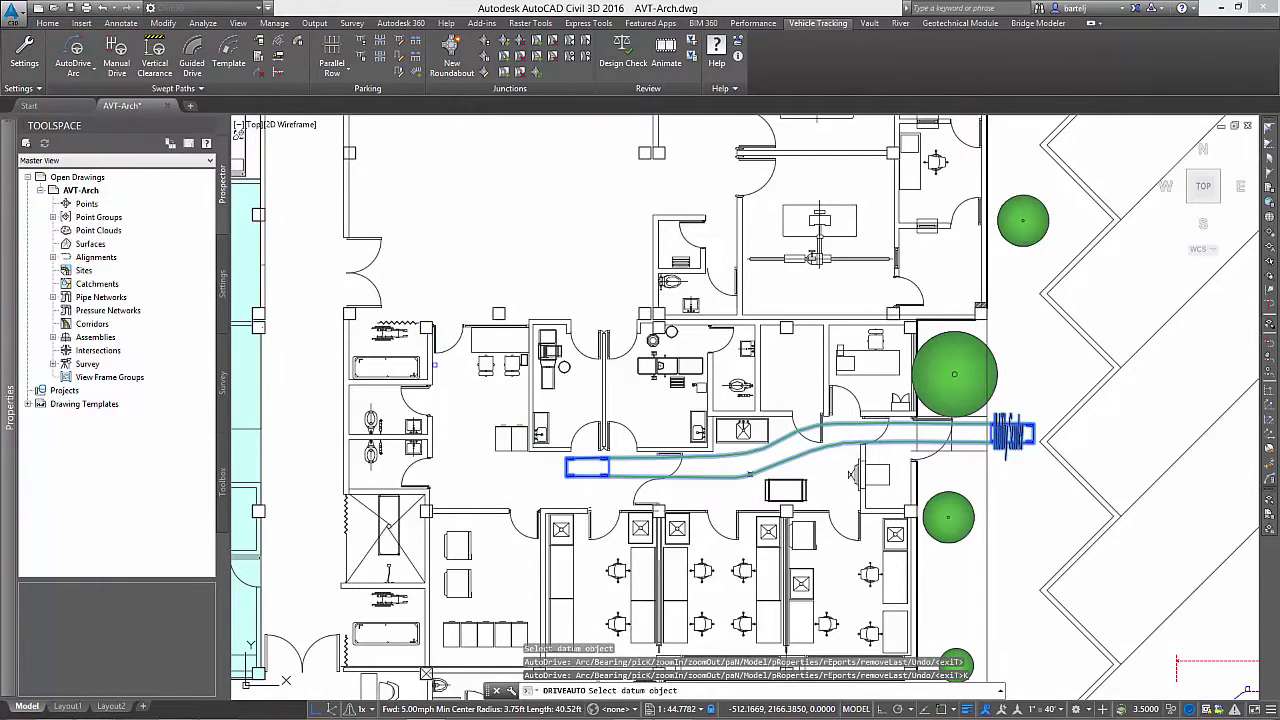
click(450, 288)
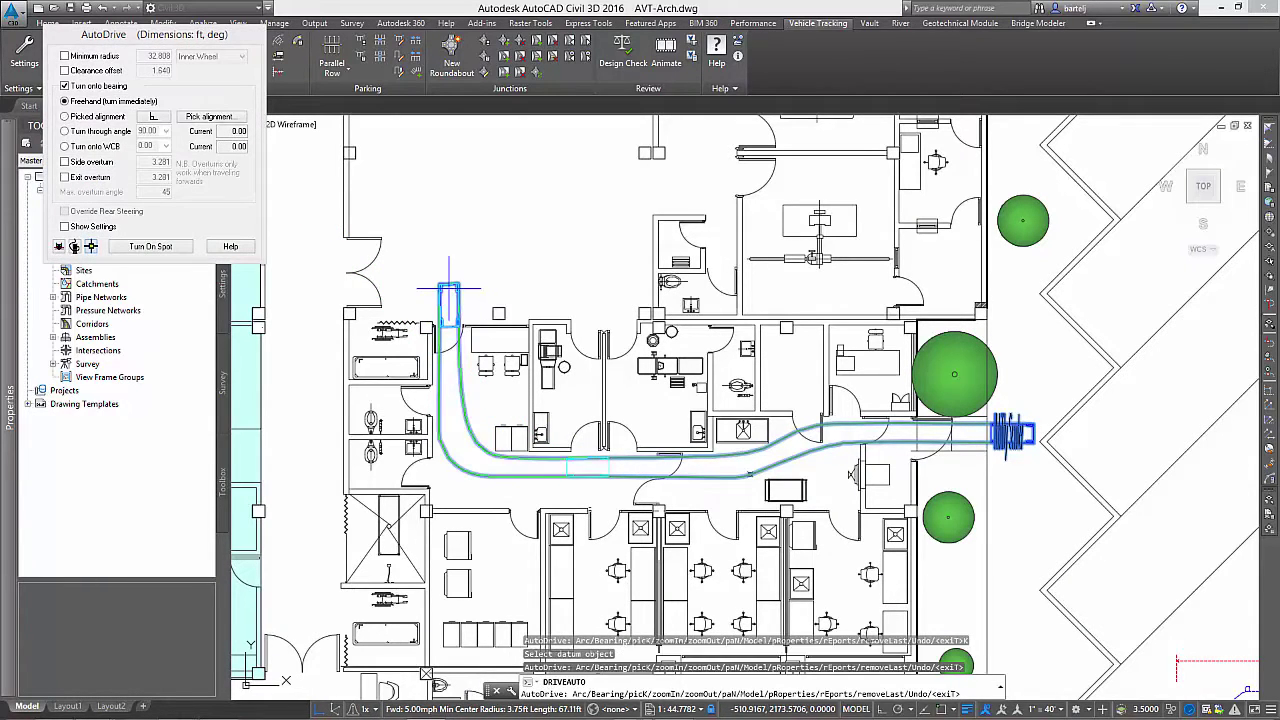
key(Return)
key(Escape)
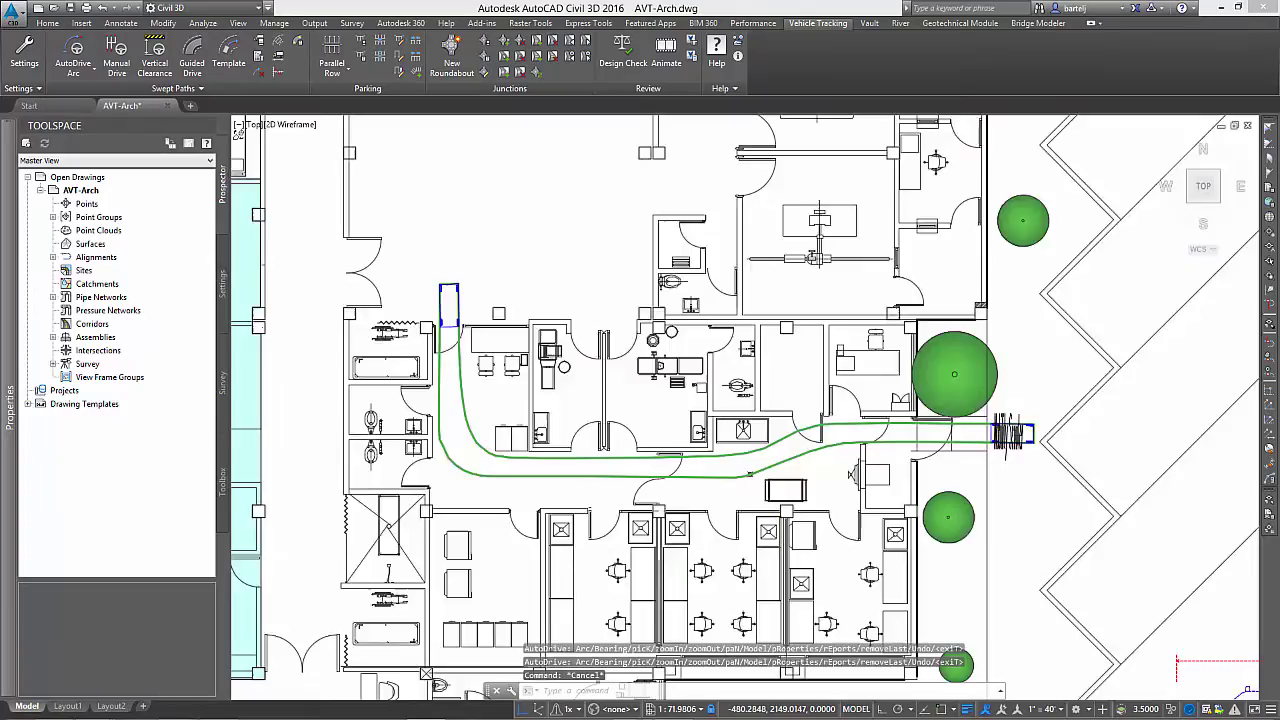
- Start an AutoDrive Arc with the Gurney and set its starting spot in the hospital corridor
scroll(779, 551, down, 2)
mouse_move(711, 552)
middle_down()
mouse_move(848, 377)
mouse_move(890, 277)
middle_up()
scroll(872, 418, down, 2)
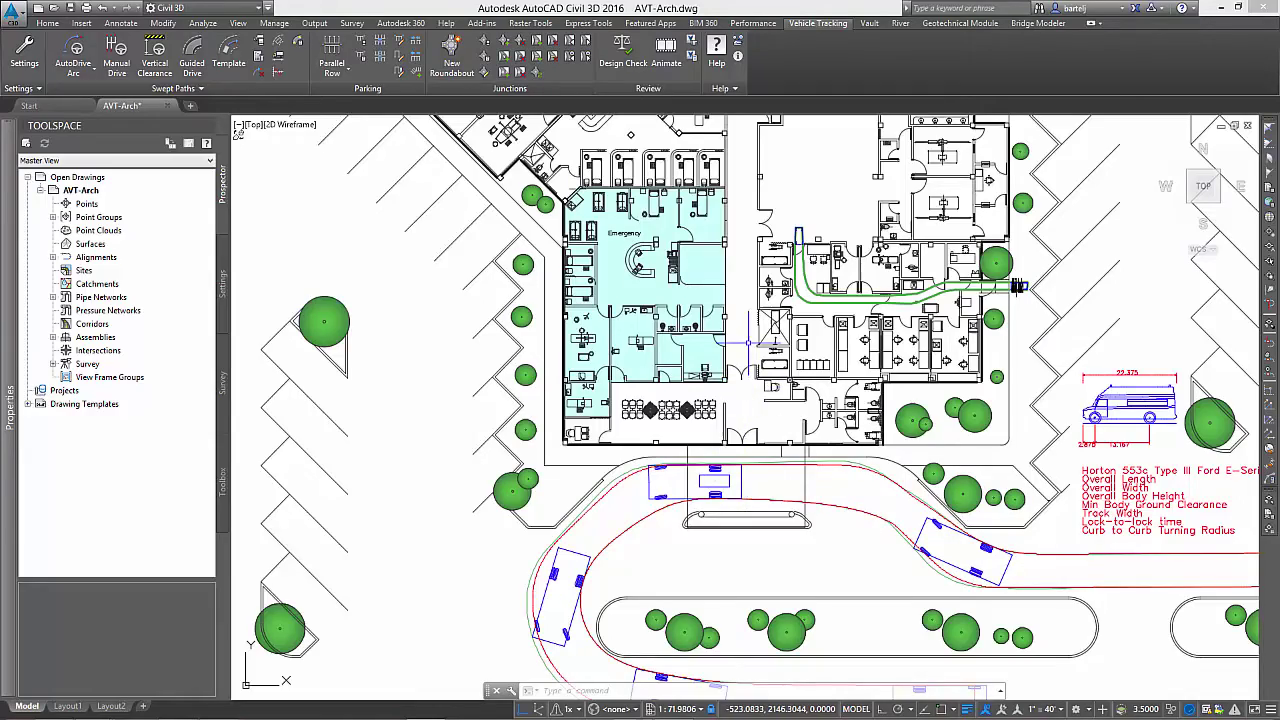
middle_drag(748, 343, 691, 411)
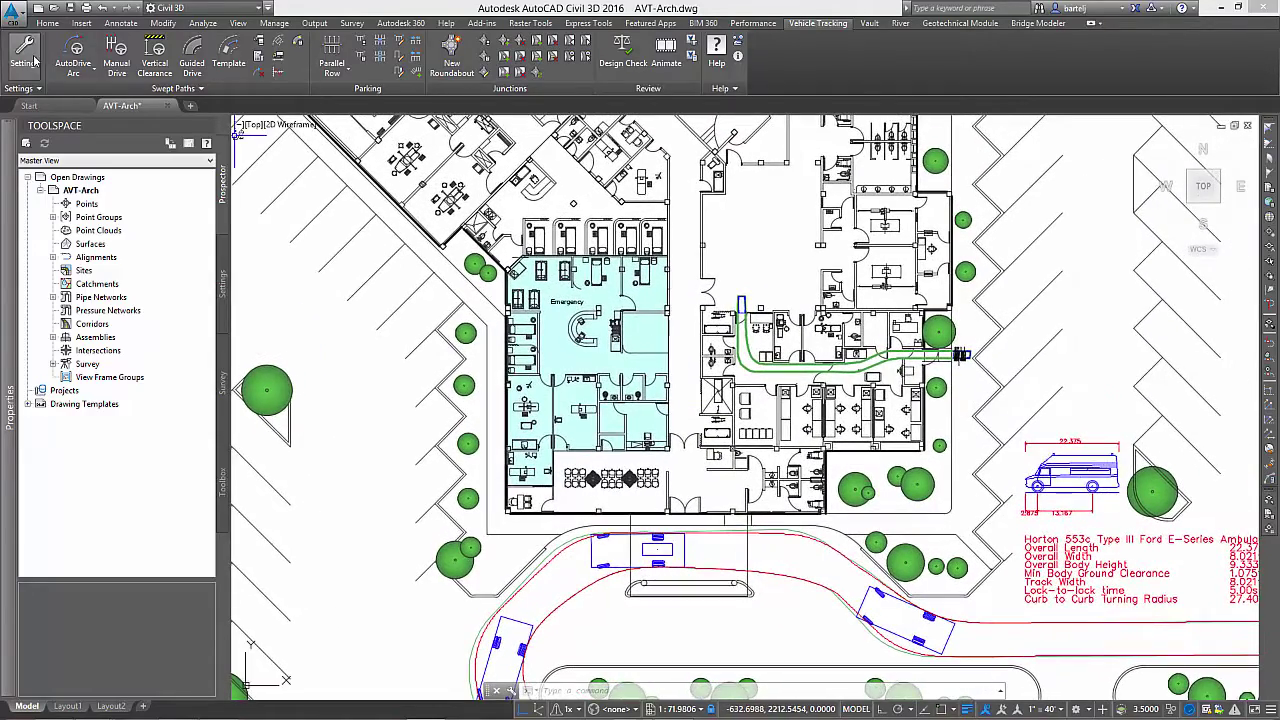
click(73, 70)
click(90, 103)
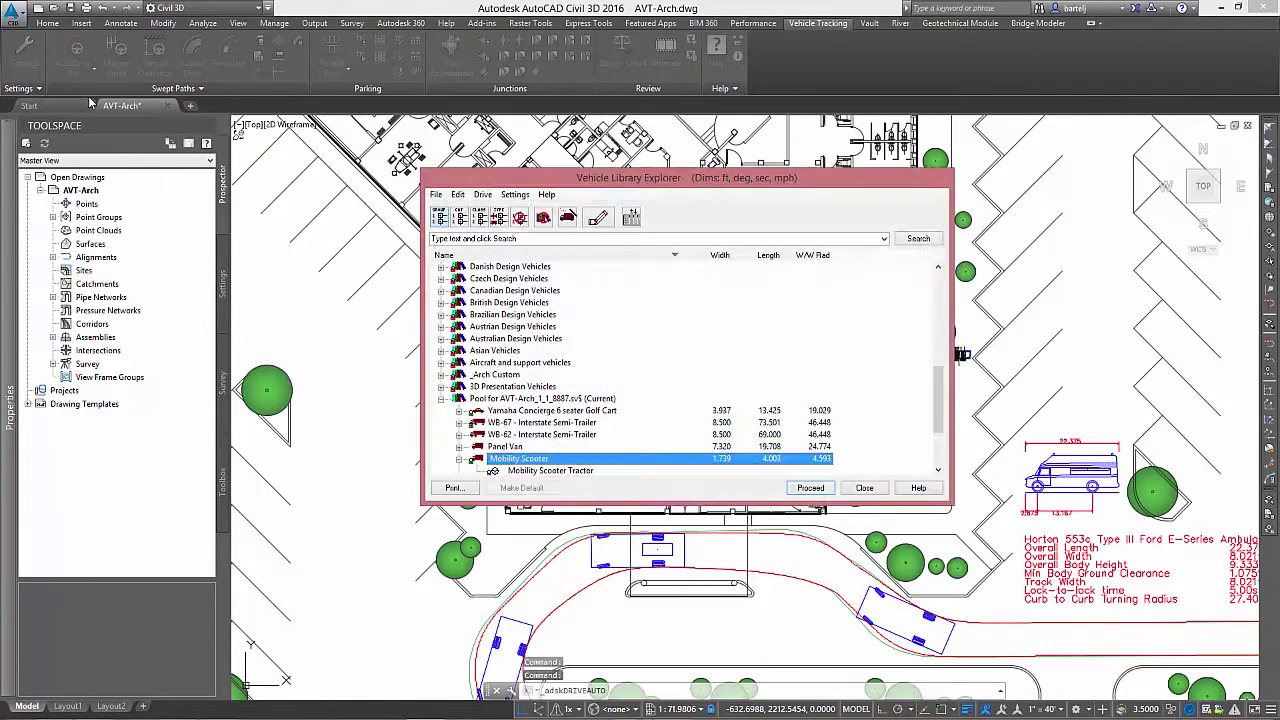
drag(937, 381, 937, 413)
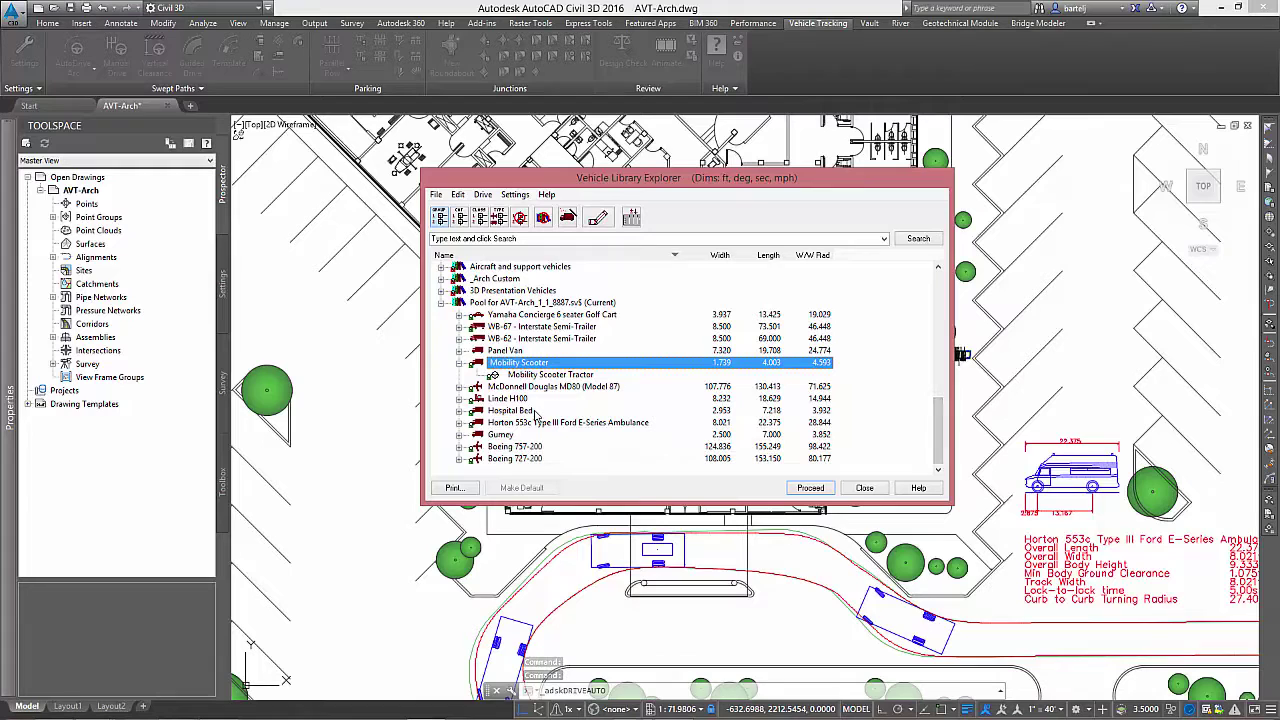
click(501, 436)
click(809, 488)
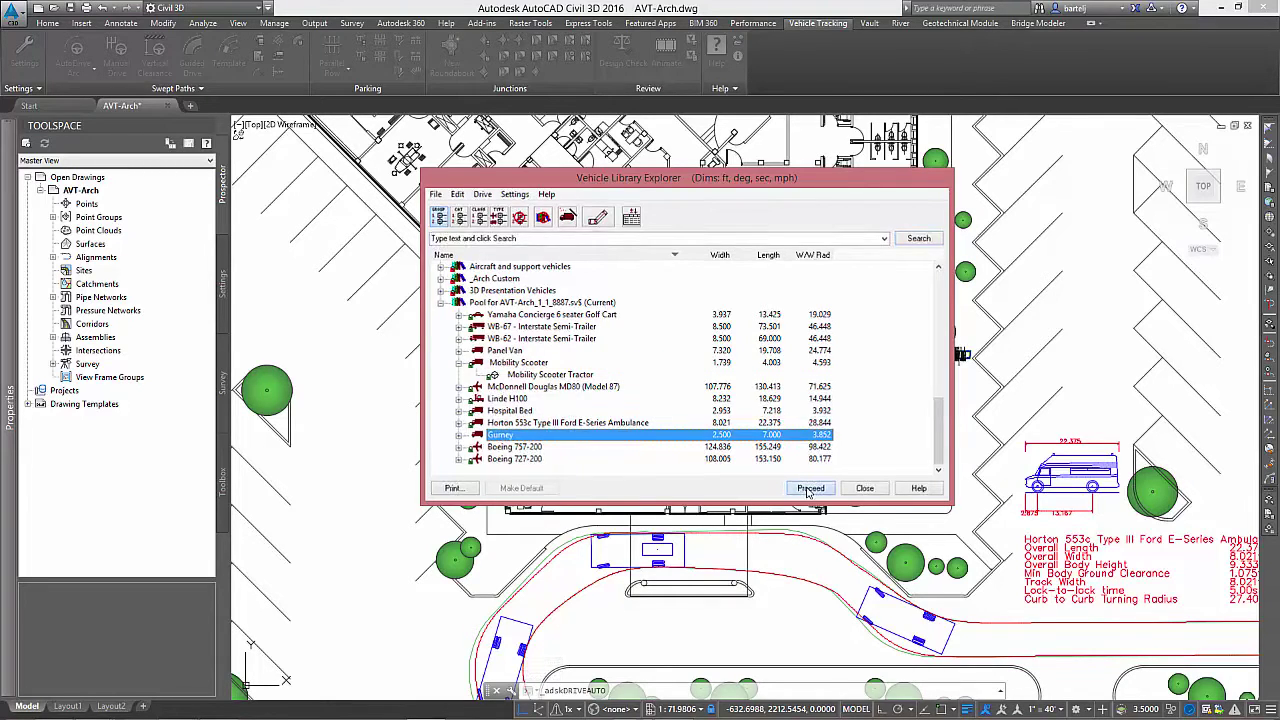
click(685, 488)
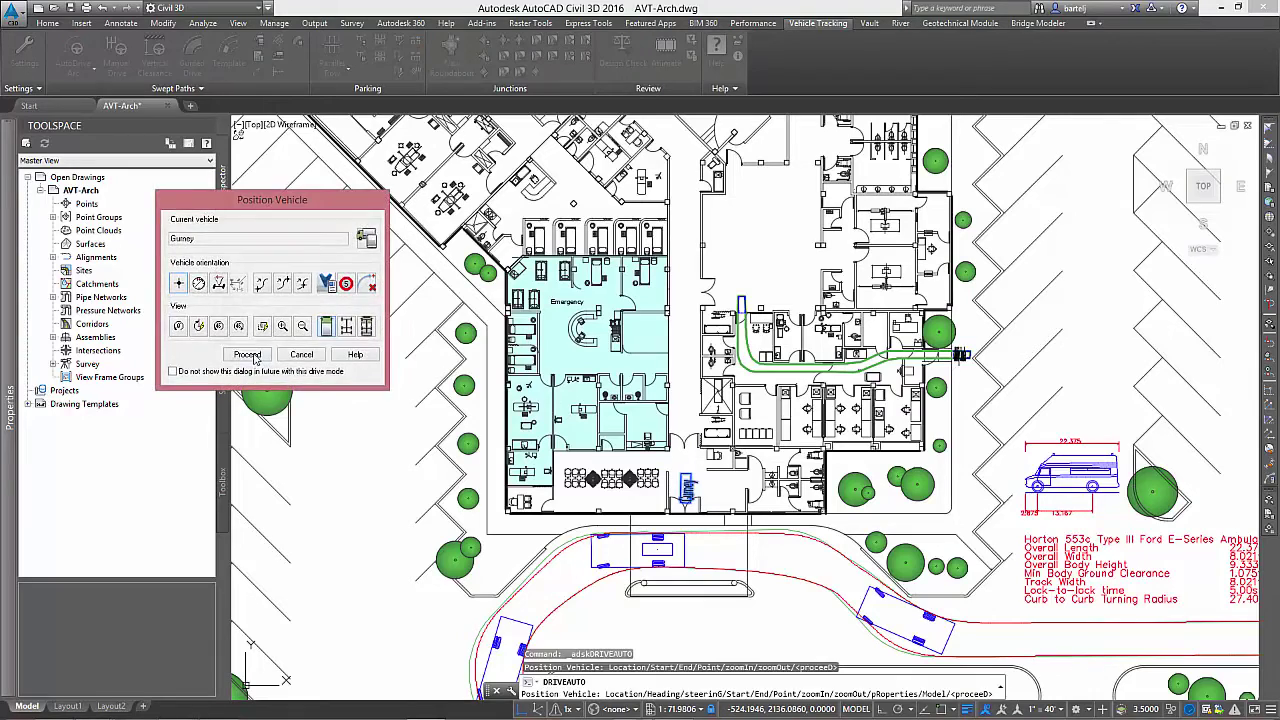
- Steer the gurney left out of the corridor and west into Emergency, then finish
click(253, 355)
scroll(686, 369, up, 5)
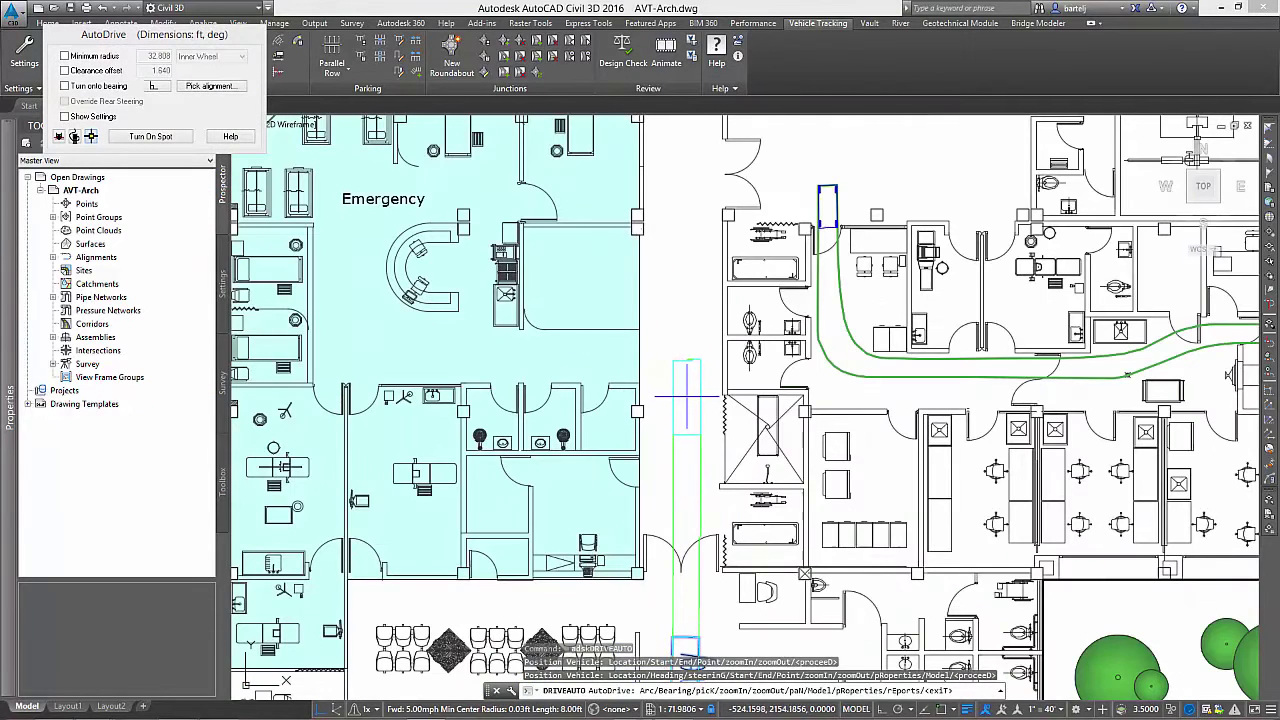
click(686, 396)
click(622, 355)
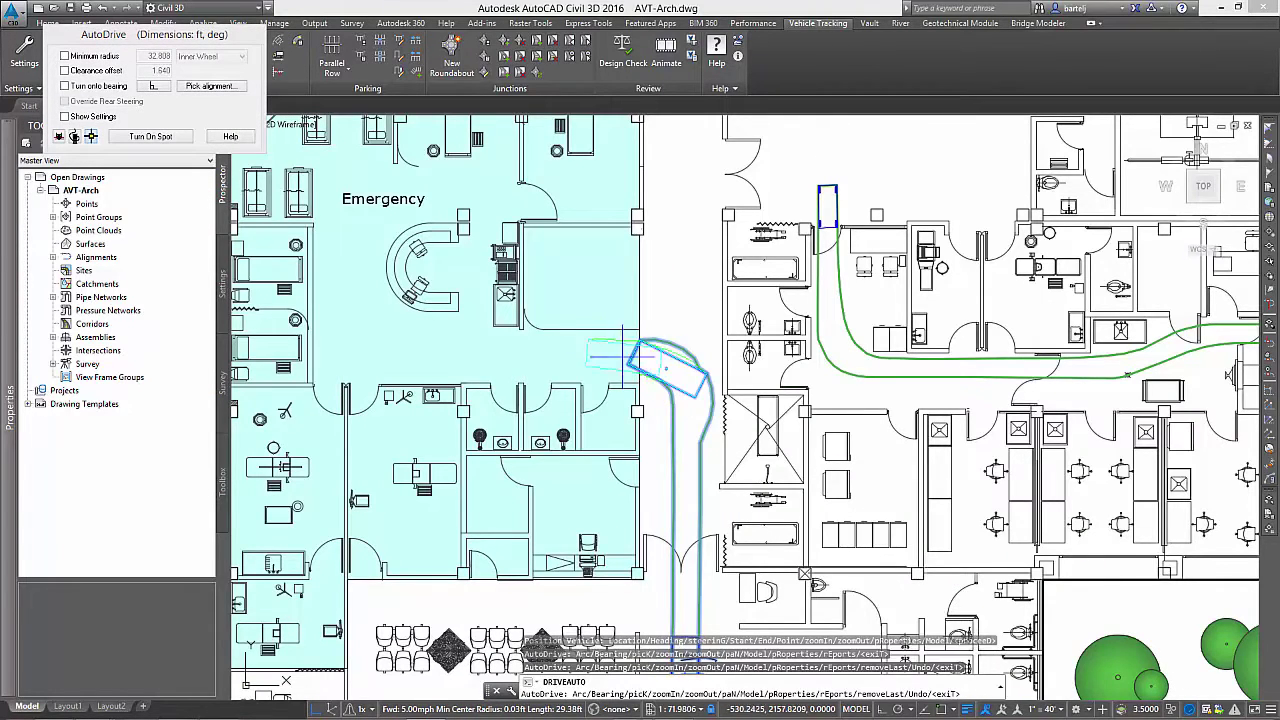
click(560, 352)
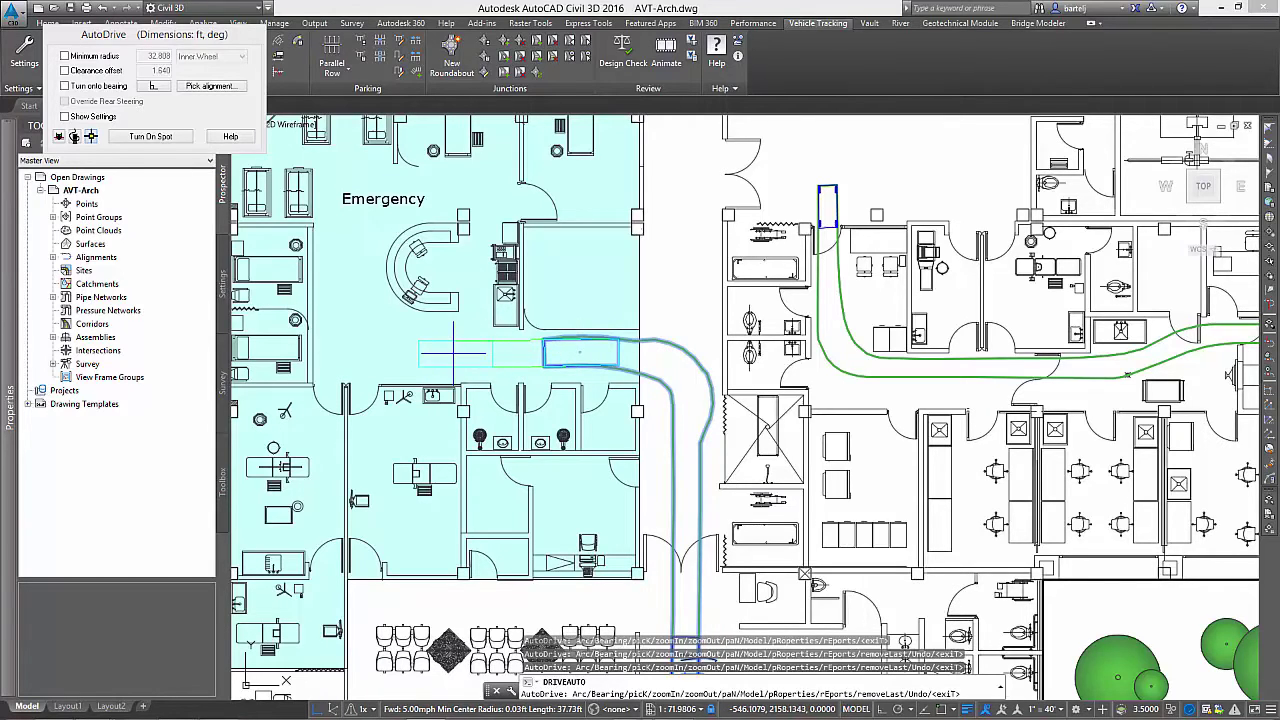
click(453, 353)
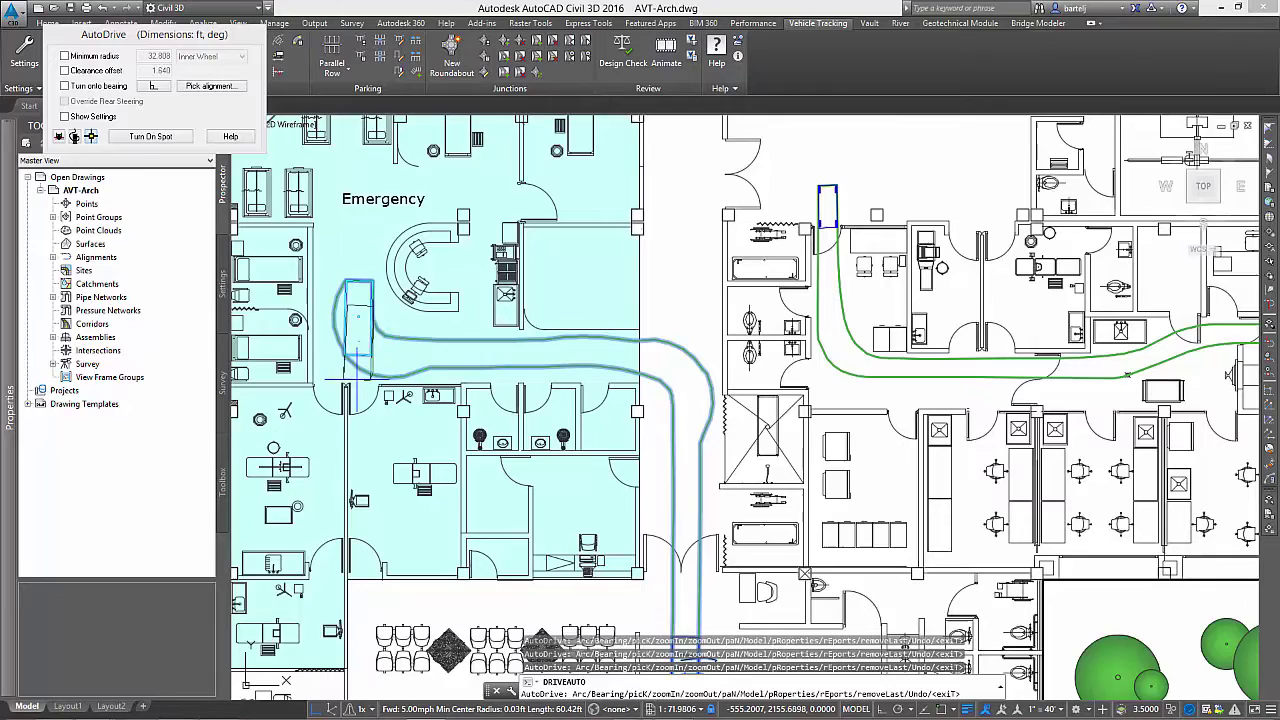
scroll(352, 380, up, 2)
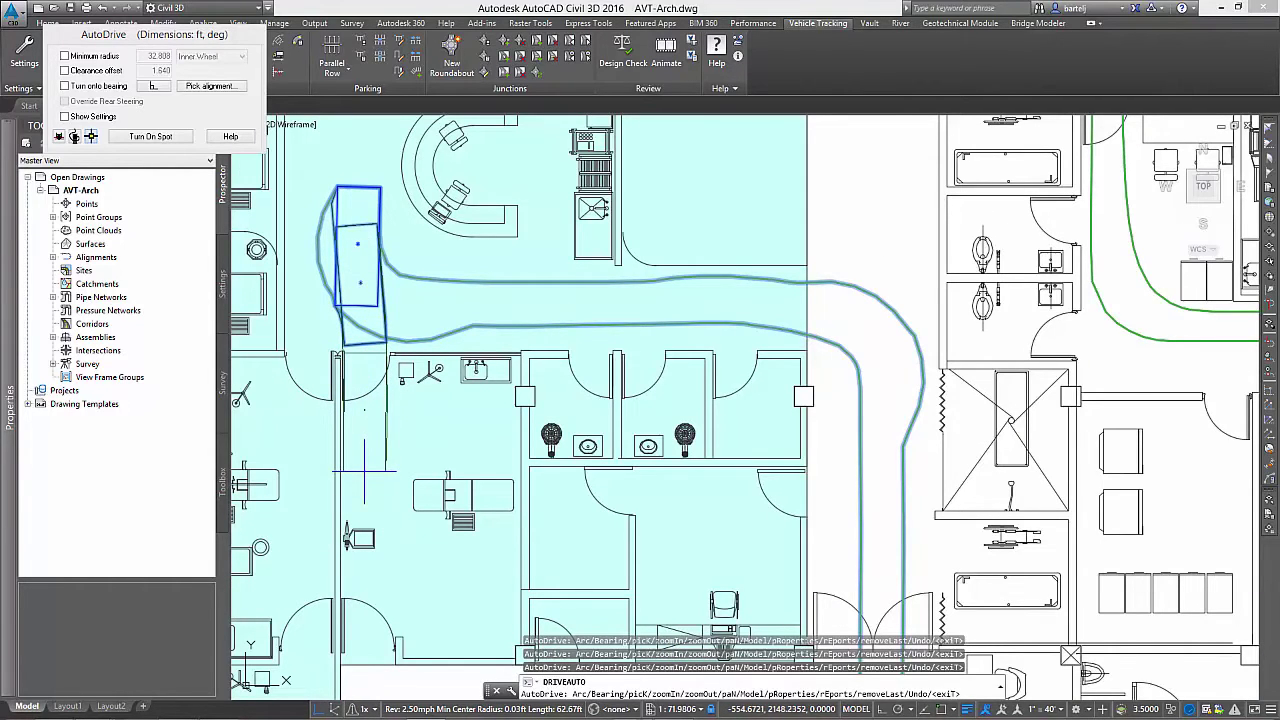
key(Escape)
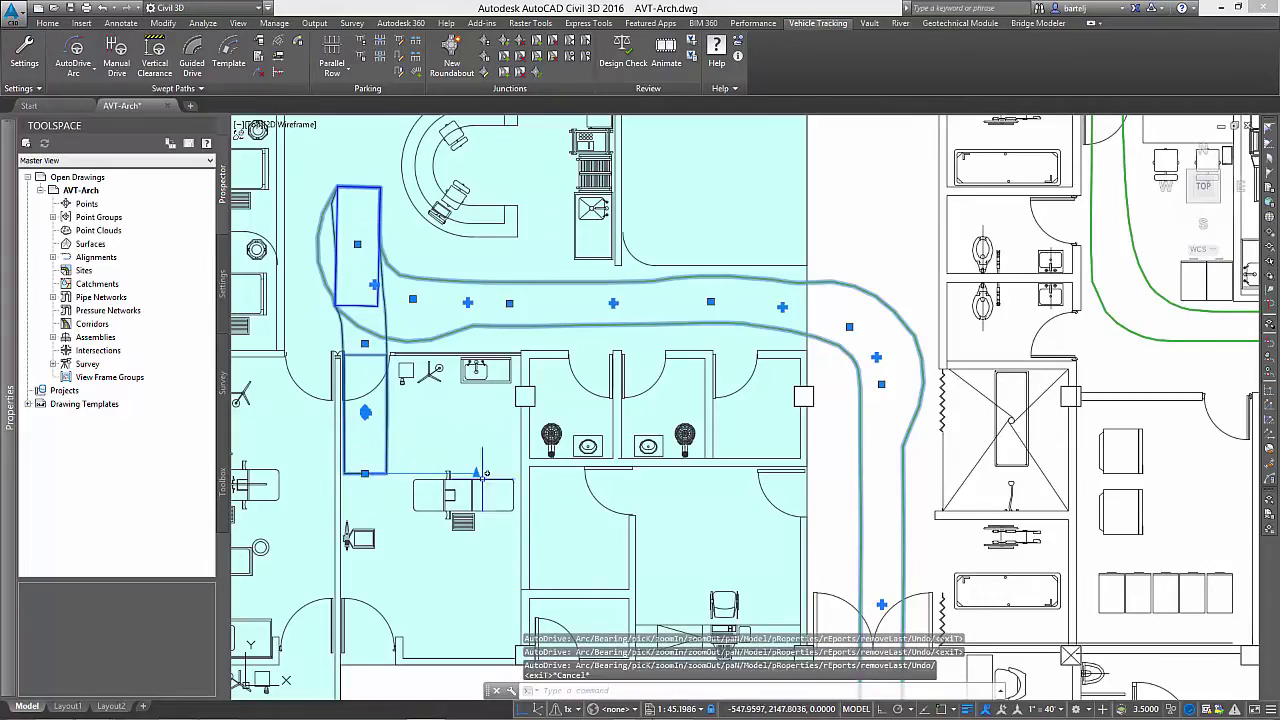
scroll(611, 446, down, 2)
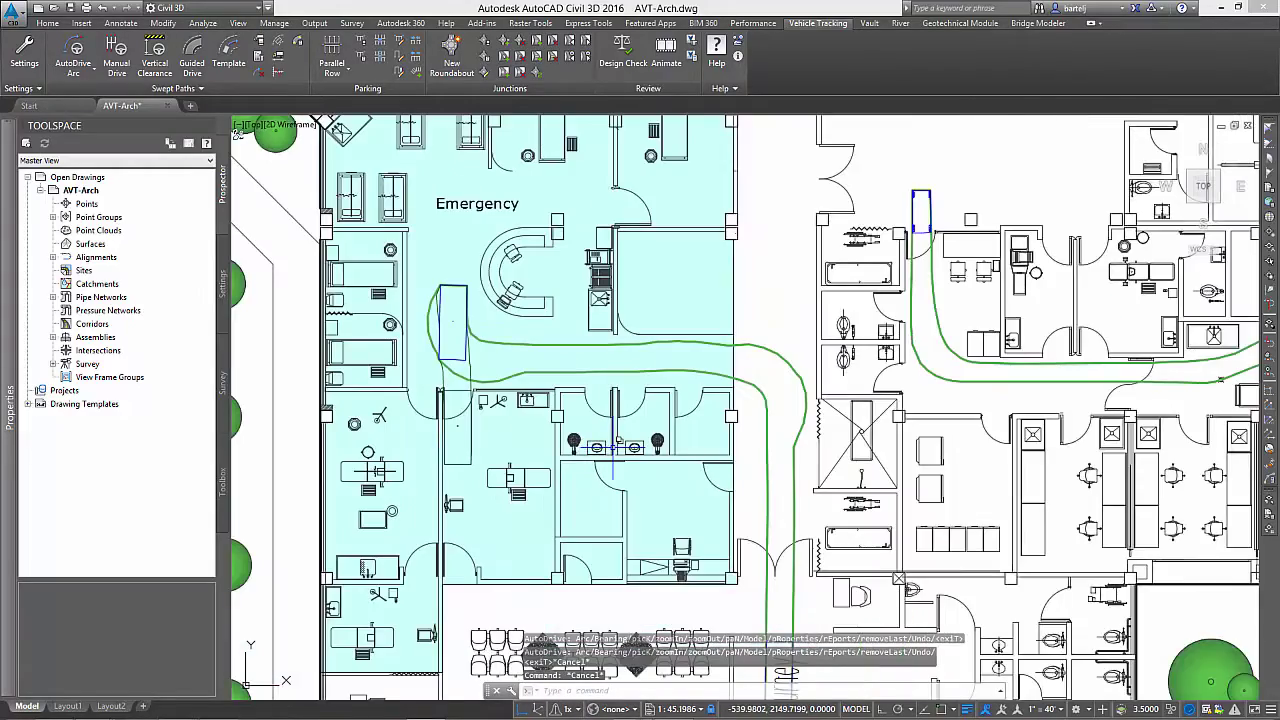
scroll(611, 446, down, 2)
- Start a new AutoDrive Arc path with the Gurney, placed in the hospital corridor
middle_drag(599, 267, 678, 425)
scroll(611, 326, down, 2)
scroll(611, 326, up, 1)
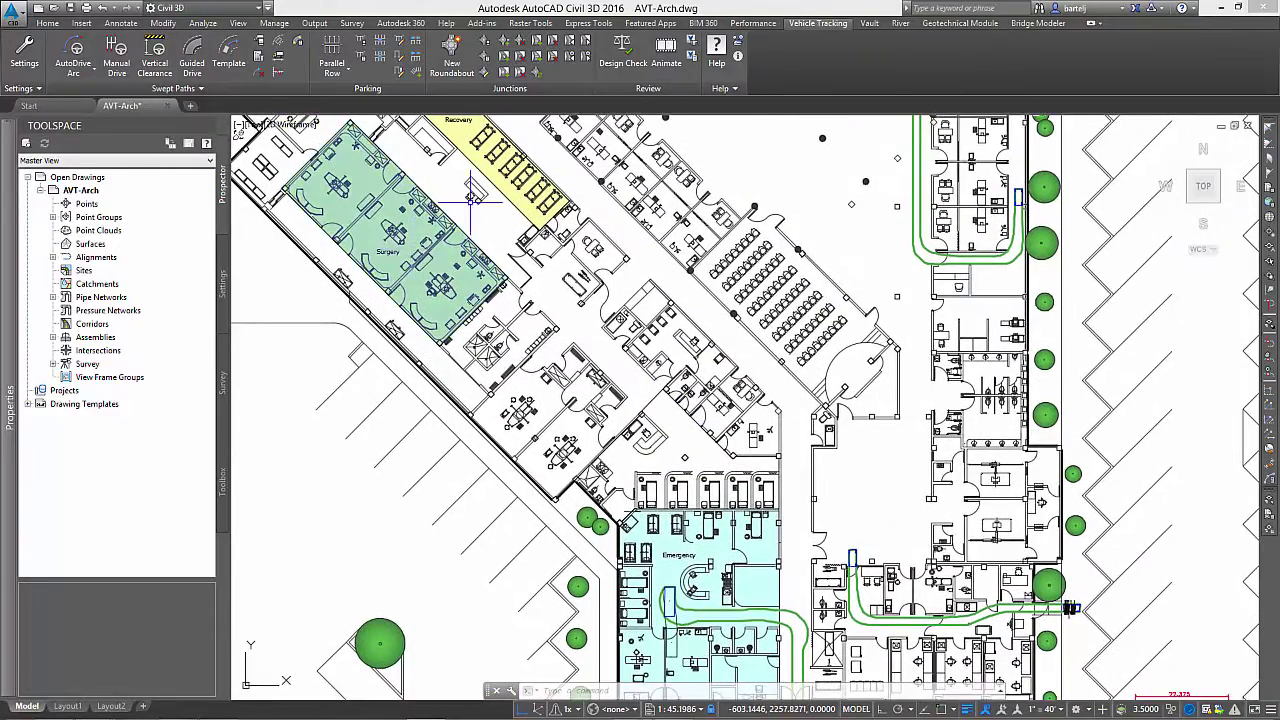
click(73, 70)
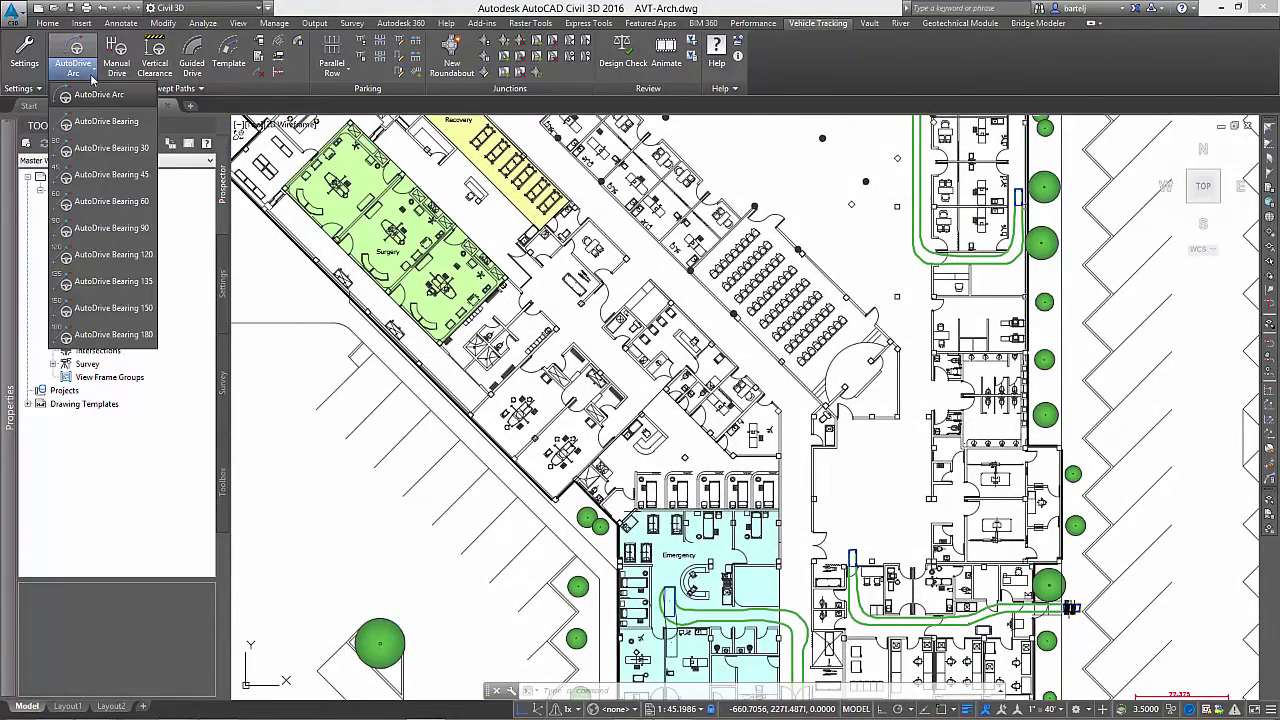
click(90, 100)
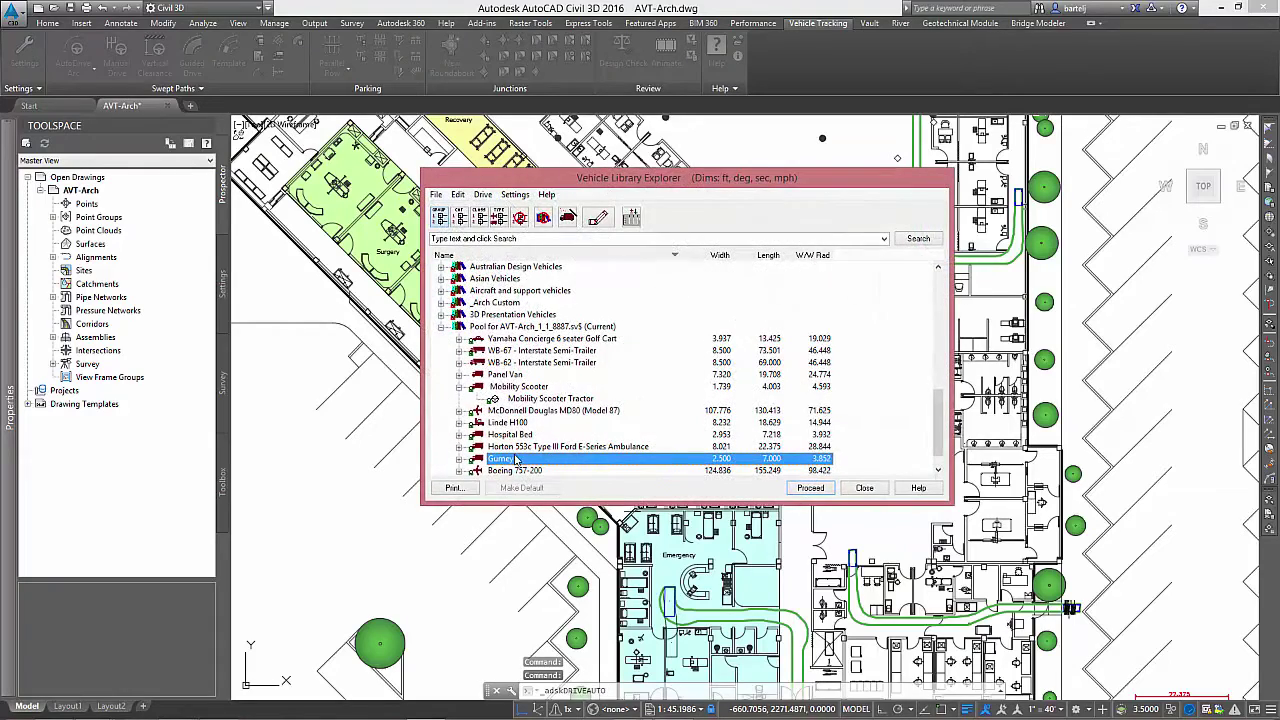
click(810, 487)
click(797, 598)
click(790, 410)
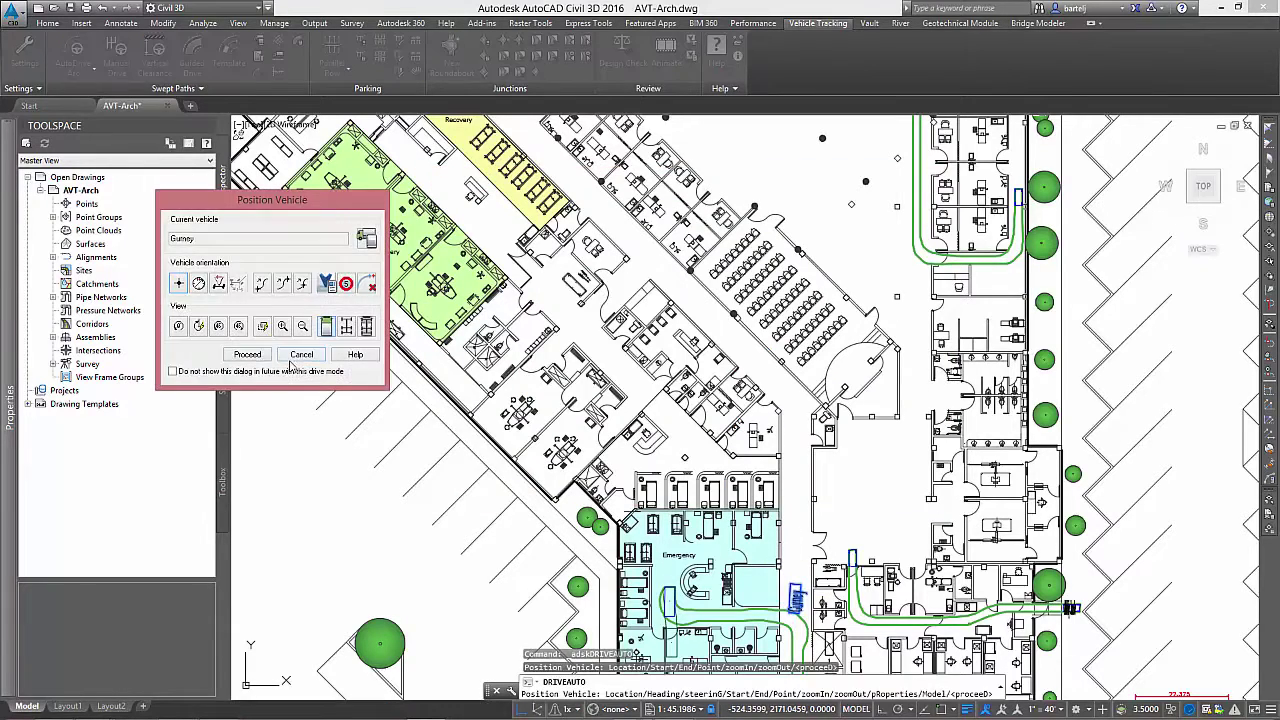
- Drive the gurney path up the corridor to beside the Recovery room
click(788, 385)
click(766, 348)
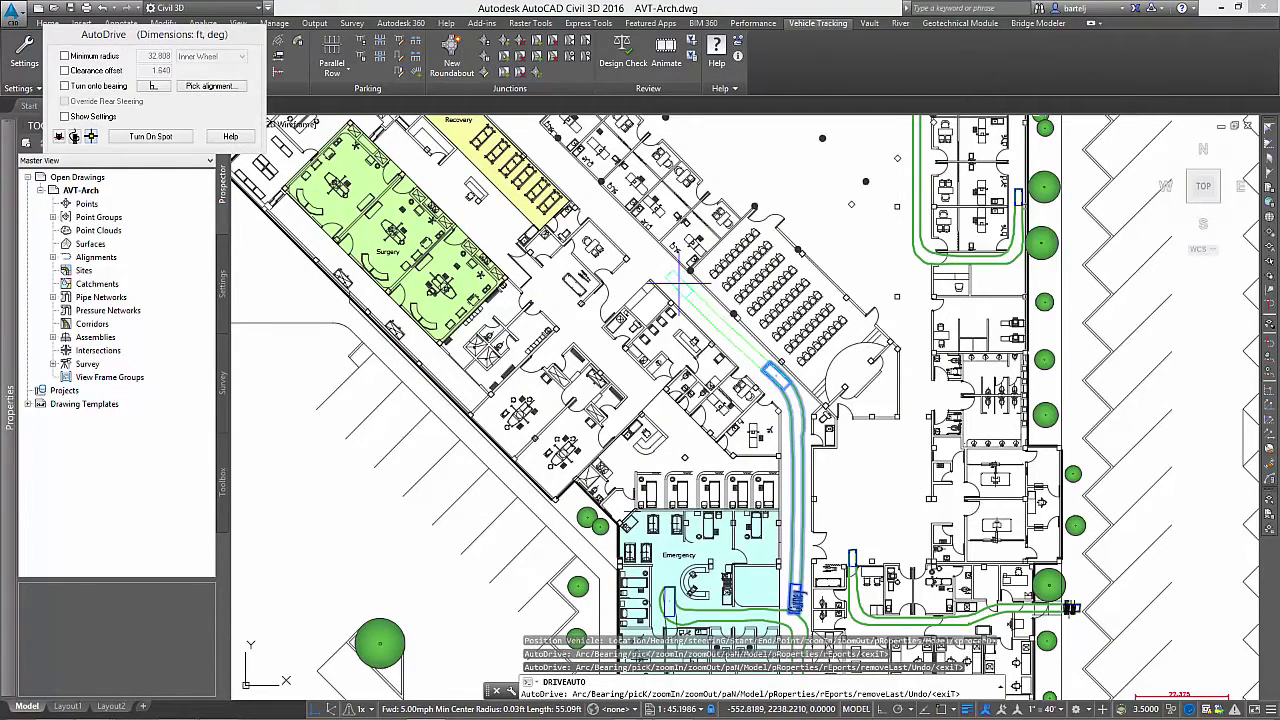
click(670, 278)
scroll(636, 268, up, 4)
middle_drag(636, 268, 962, 360)
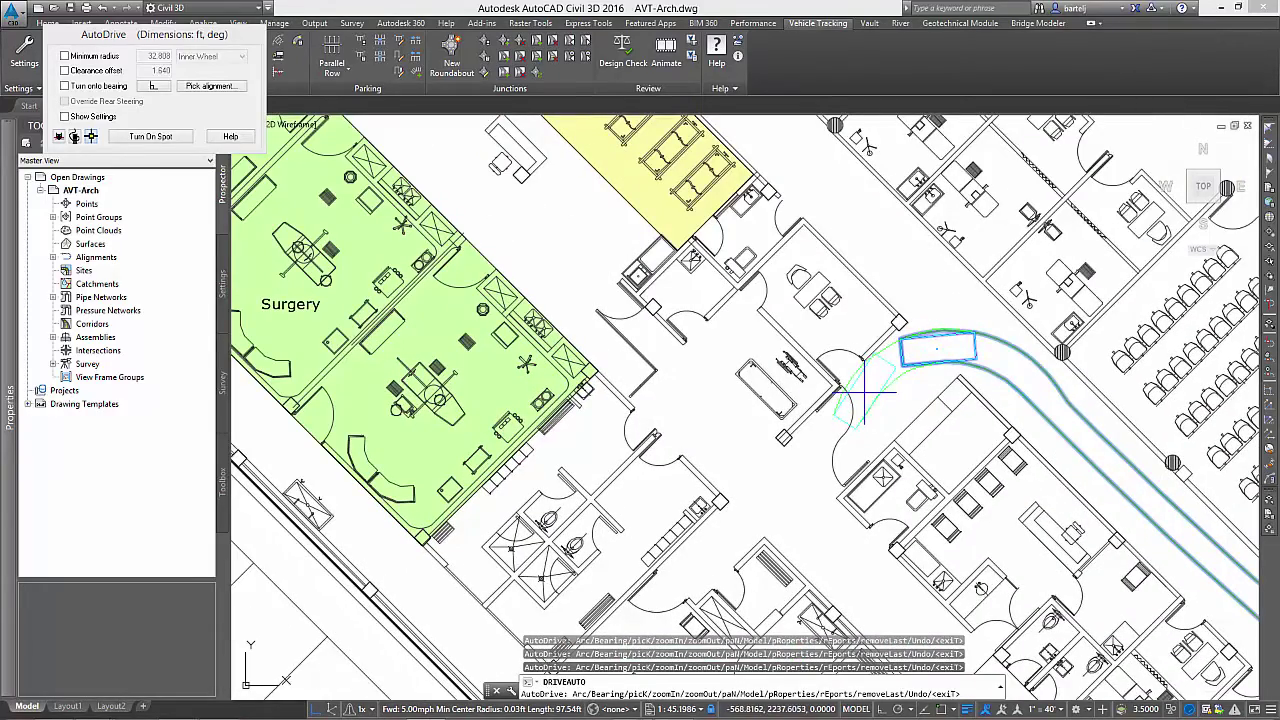
click(752, 464)
click(666, 366)
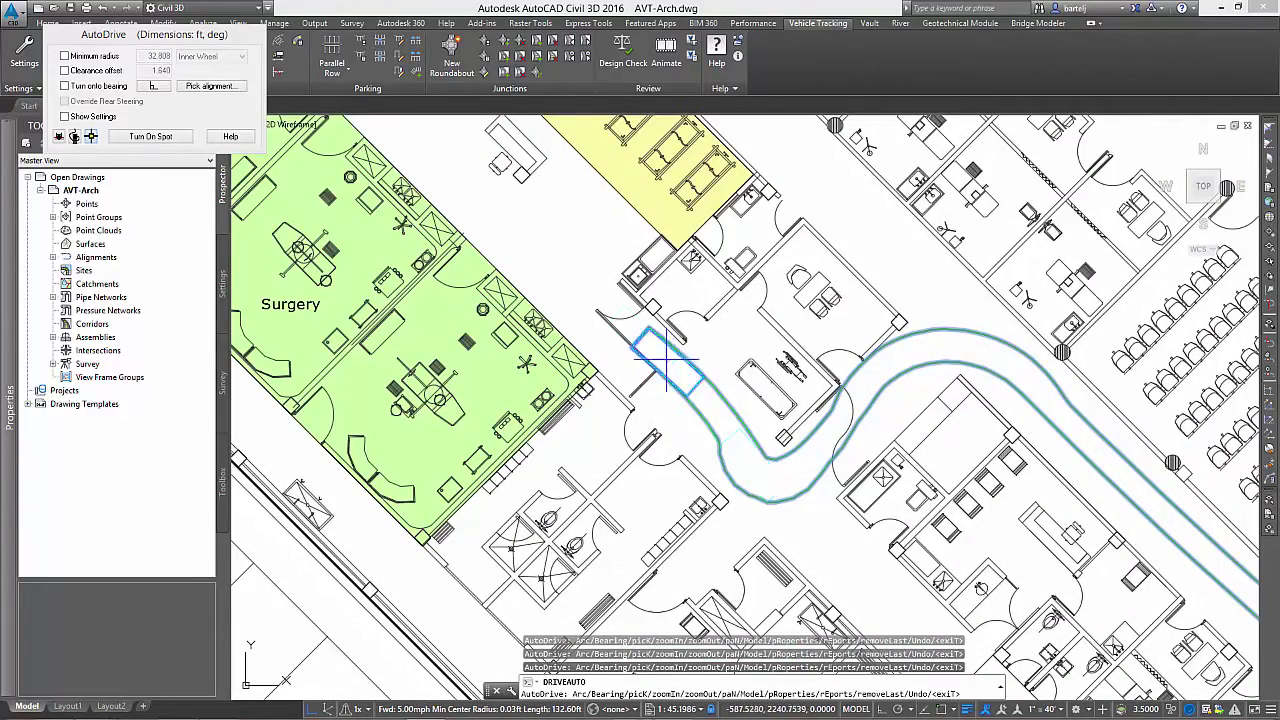
click(576, 272)
- Turn the gurney past the entrance into the Surgery room and end the path
middle_drag(468, 164, 712, 315)
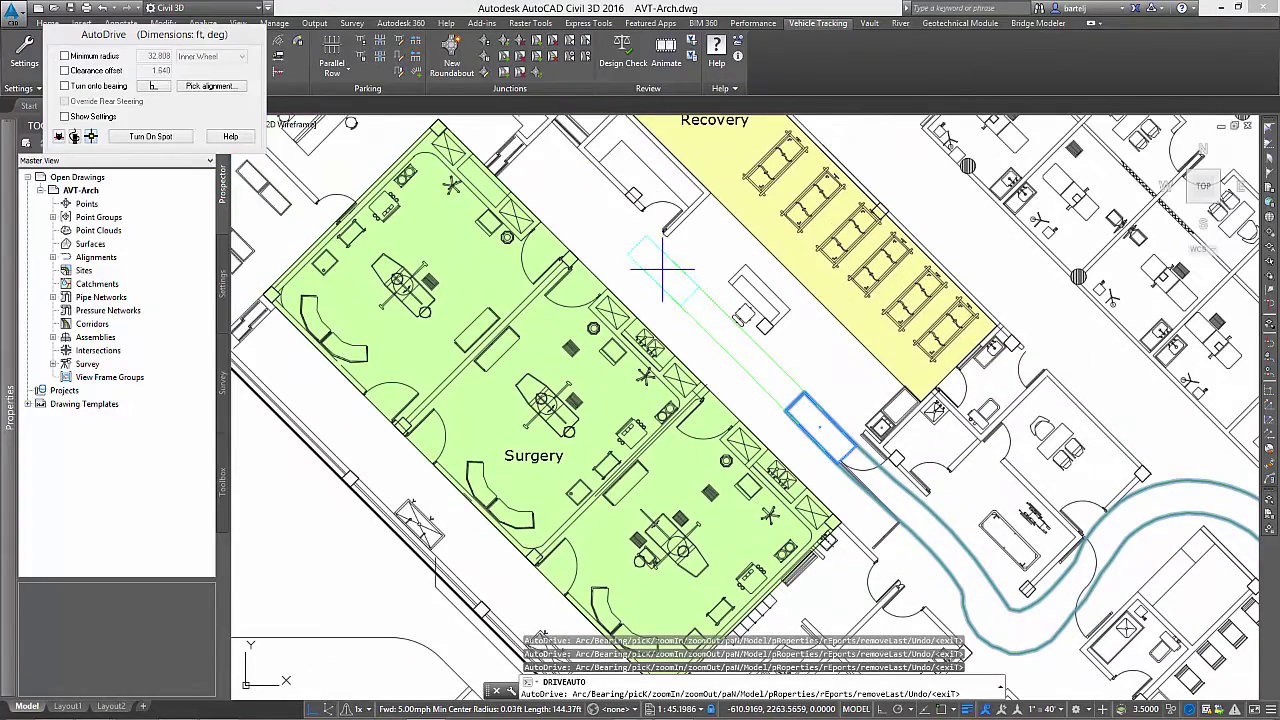
click(662, 268)
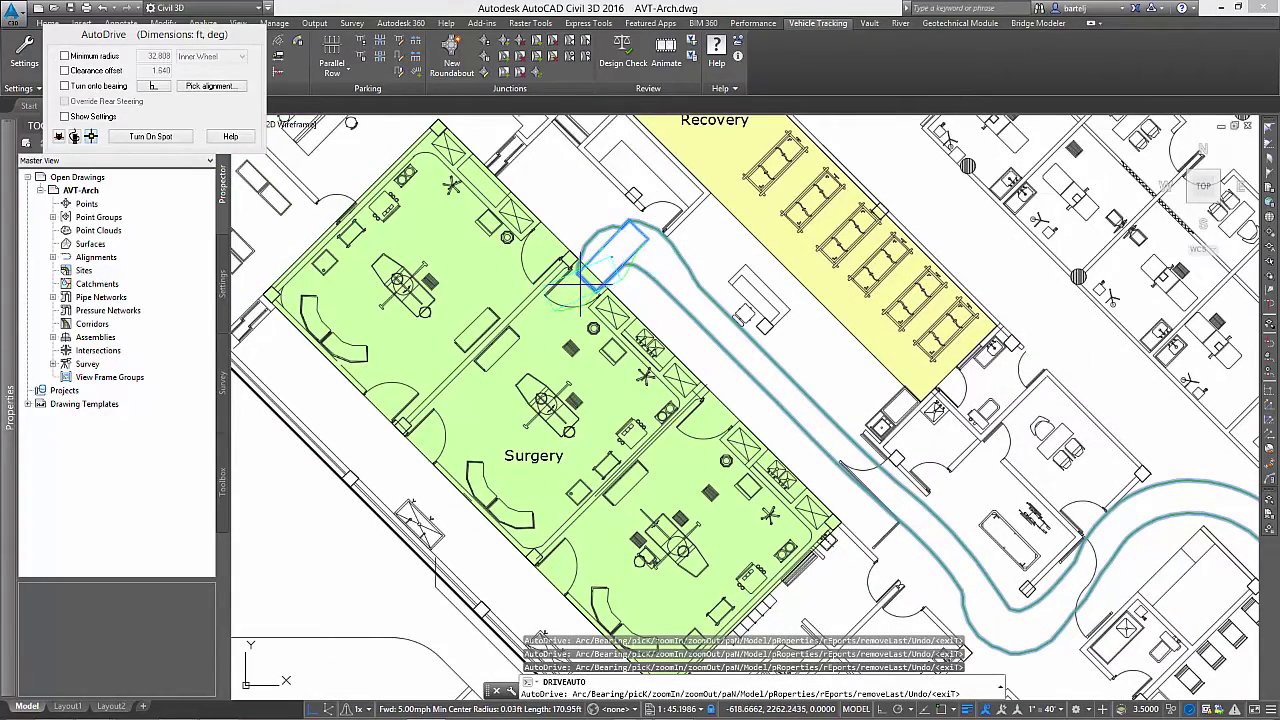
scroll(572, 298, up, 2)
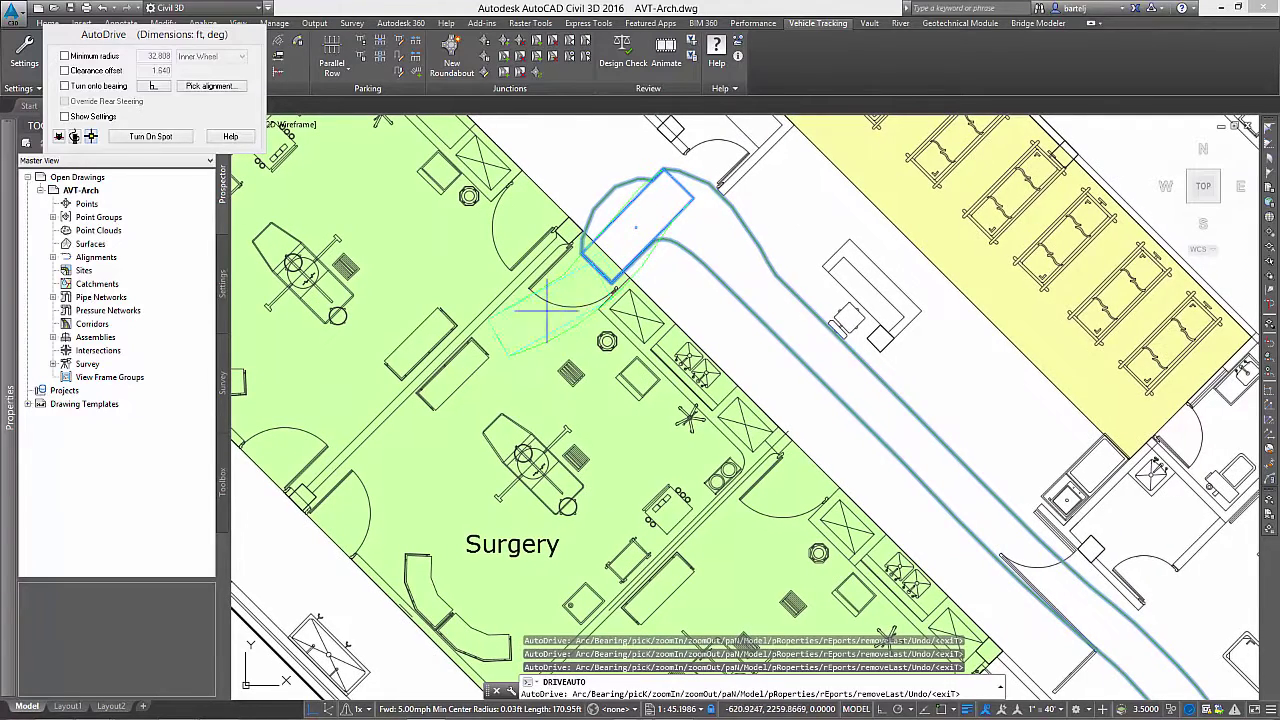
click(559, 313)
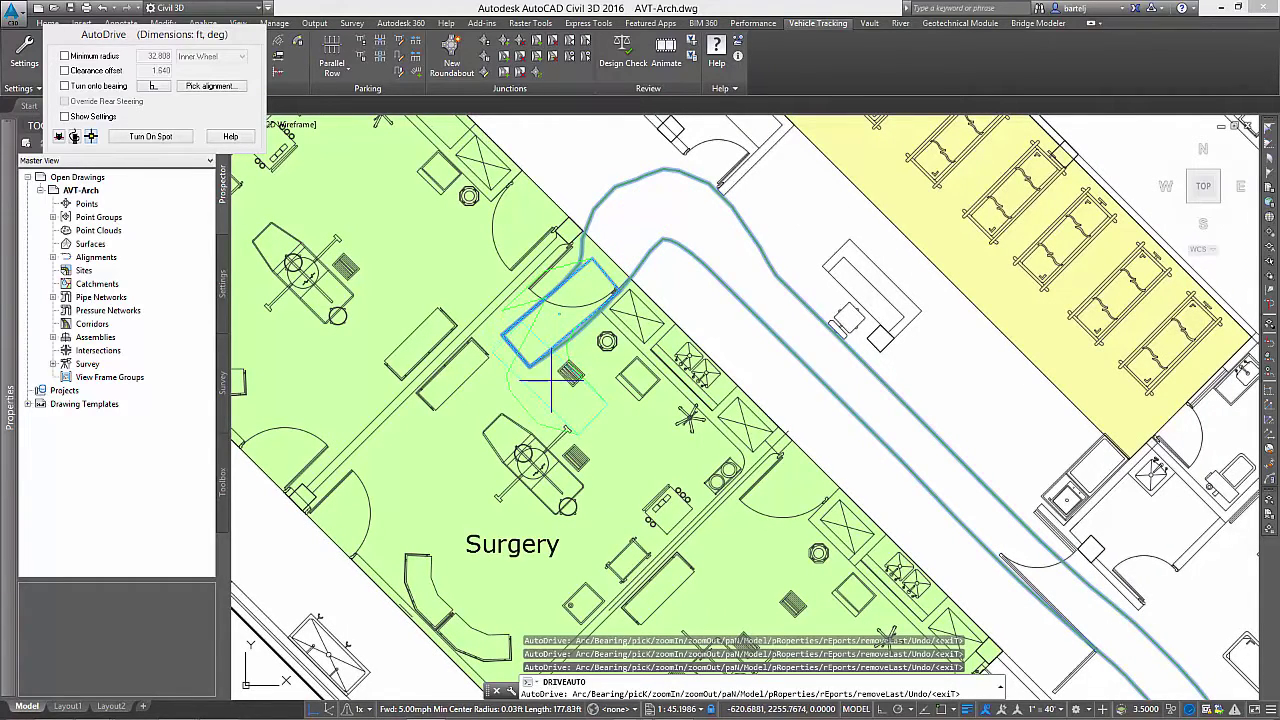
click(551, 386)
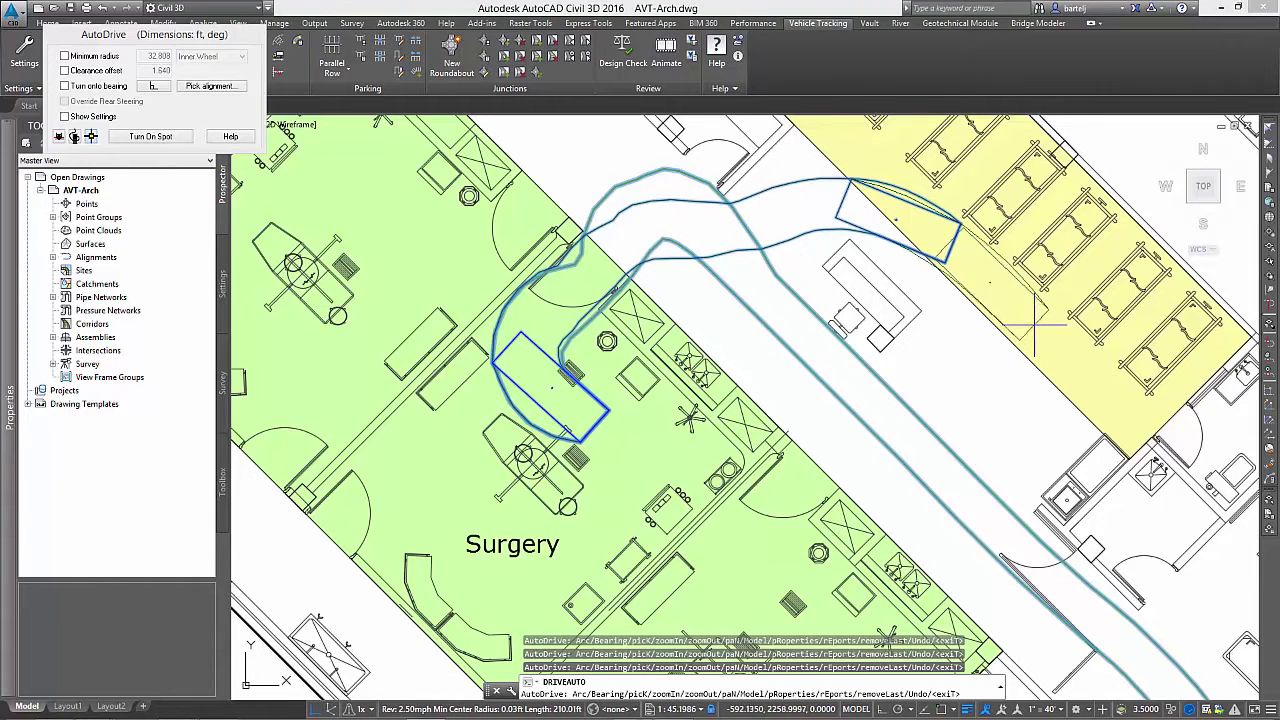
key(Escape)
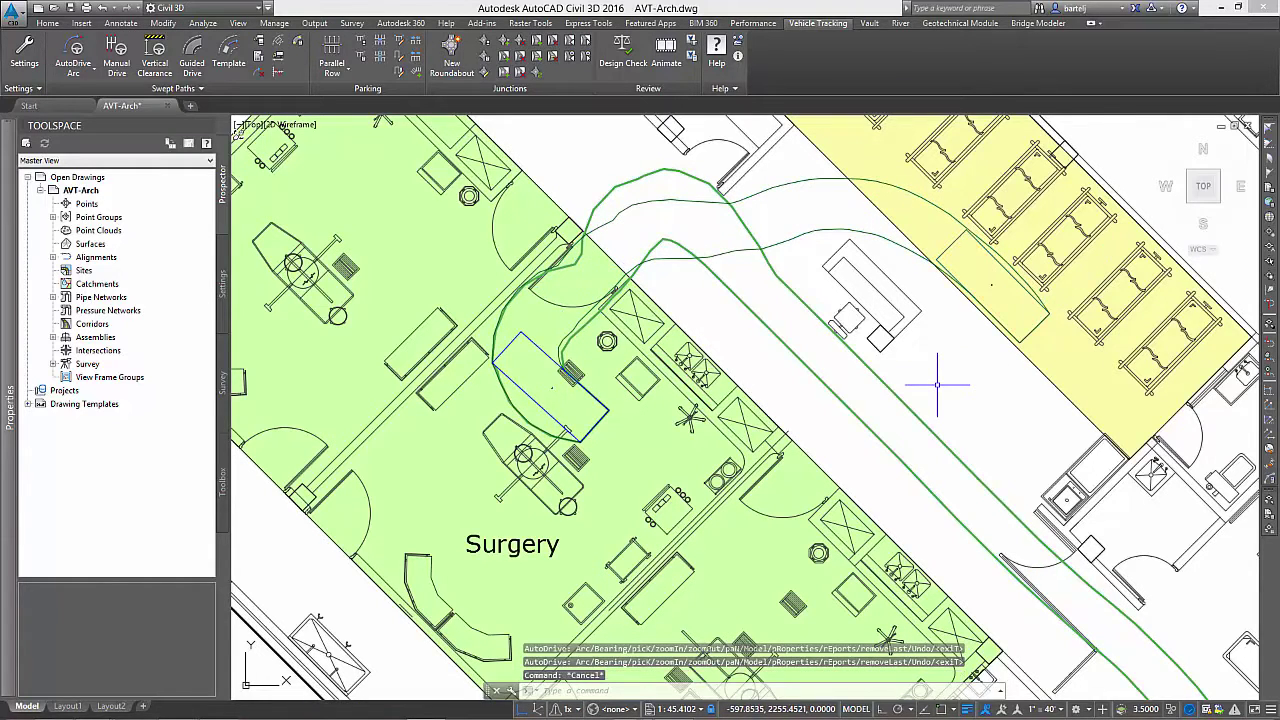
- Zoom out and pan so the airport terminal, warehouse and hospital paths all show
key(Escape)
scroll(940, 390, down, 3)
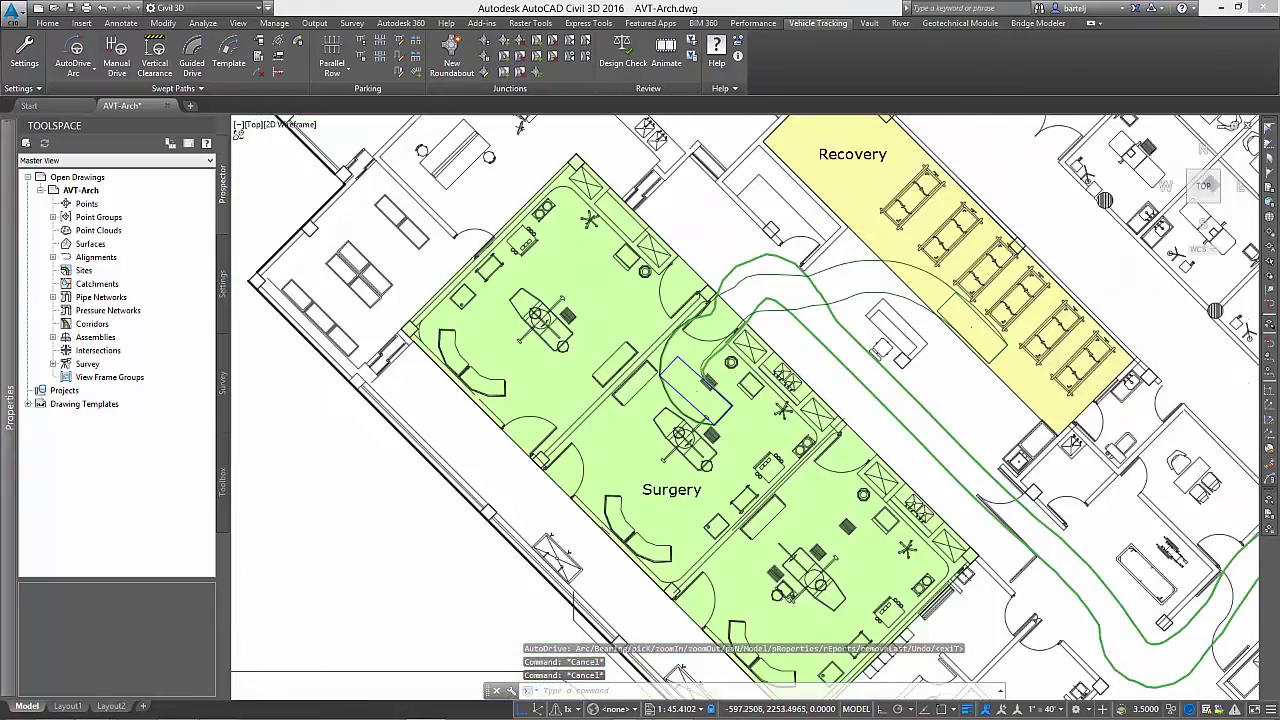
scroll(593, 236, up, 1)
scroll(593, 236, down, 5)
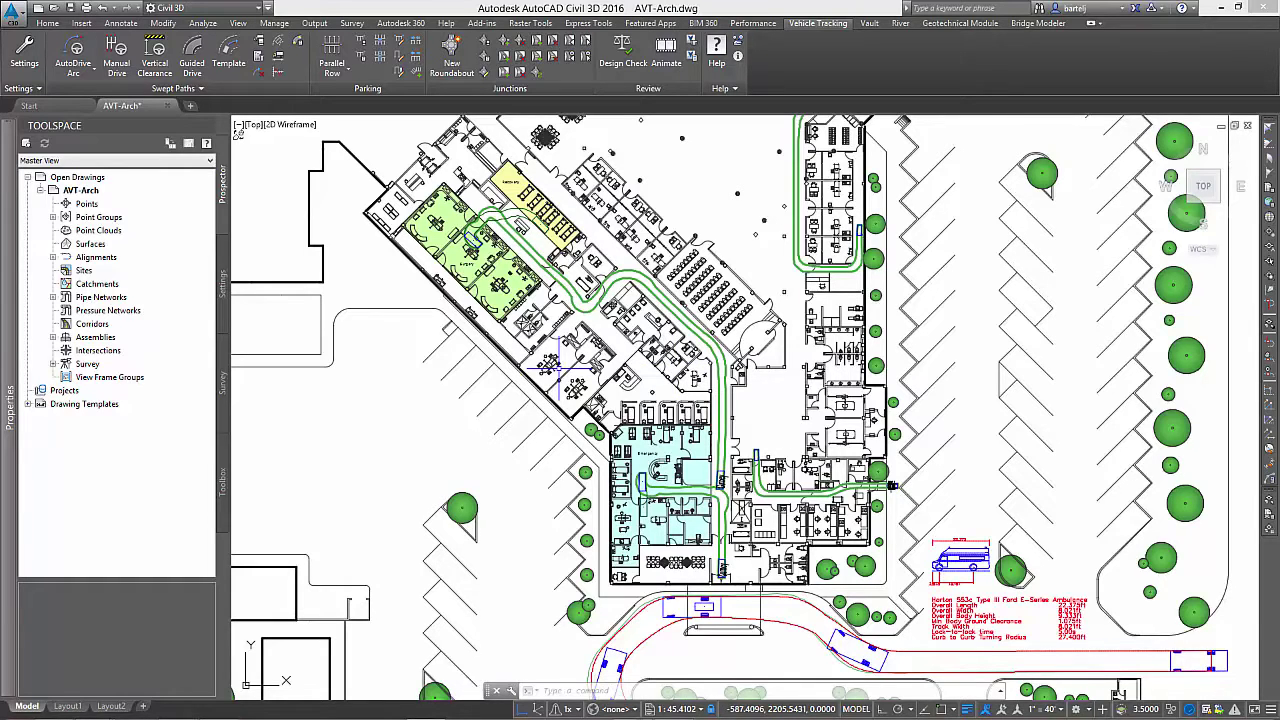
scroll(700, 443, down, 4)
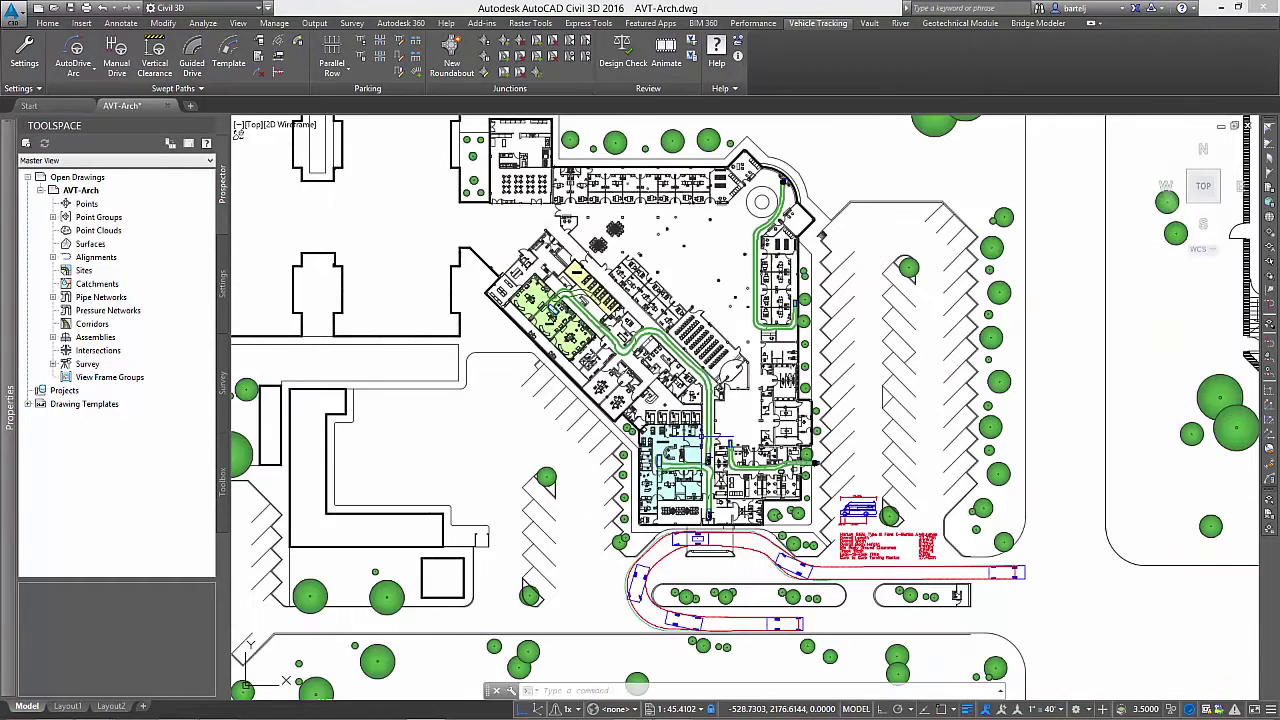
scroll(813, 340, down, 5)
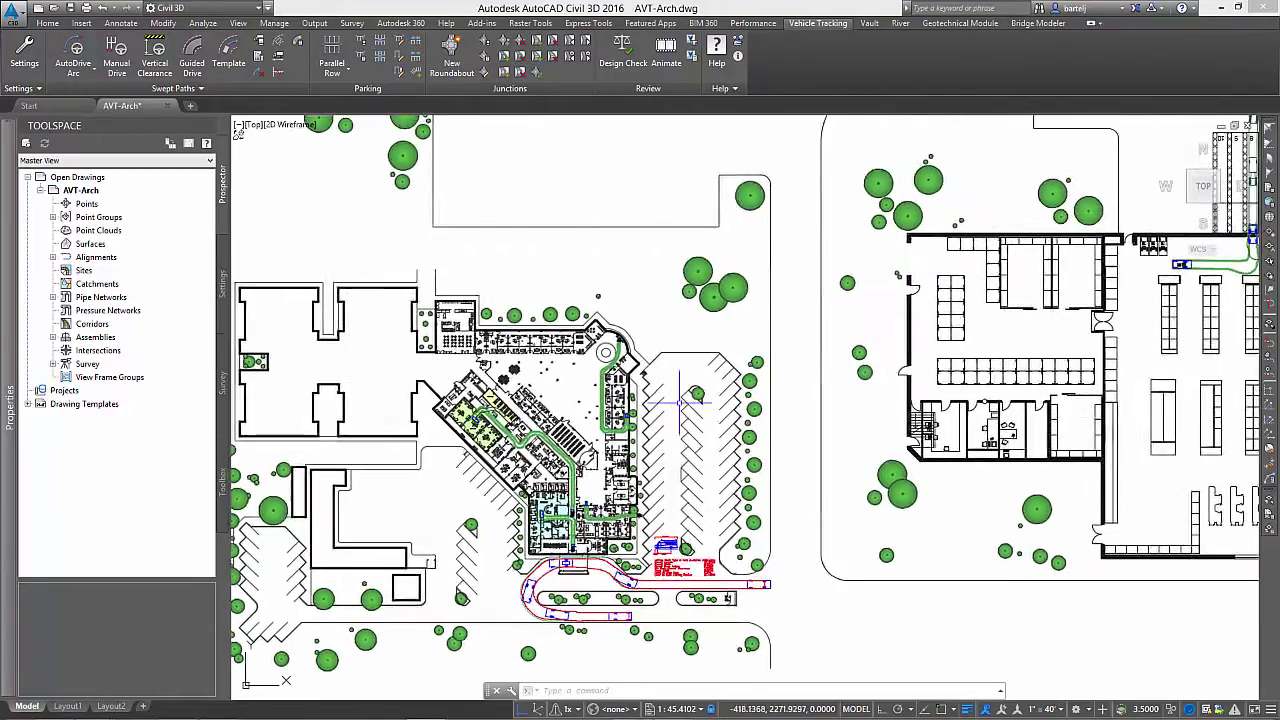
mouse_move(714, 354)
middle_down()
mouse_move(675, 448)
mouse_move(641, 478)
middle_up()
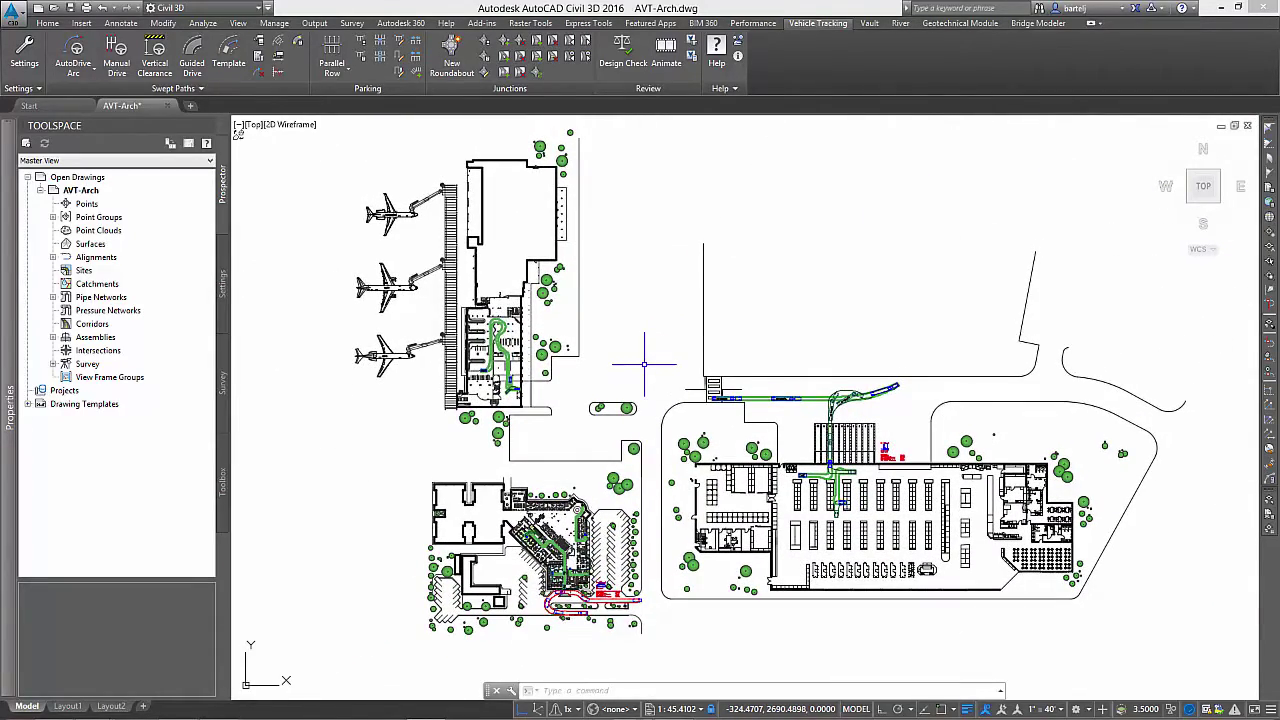